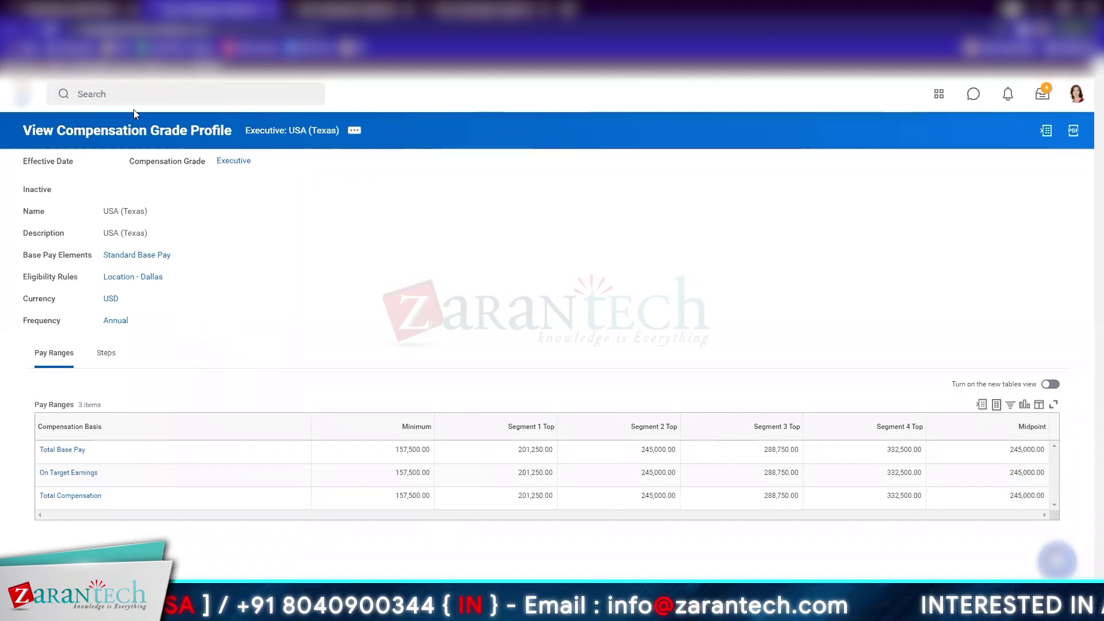
# Open the Executive grade, then view its Executive (Management Level 1-3) eligibility rule in a new tab
pyautogui.click(234, 161)
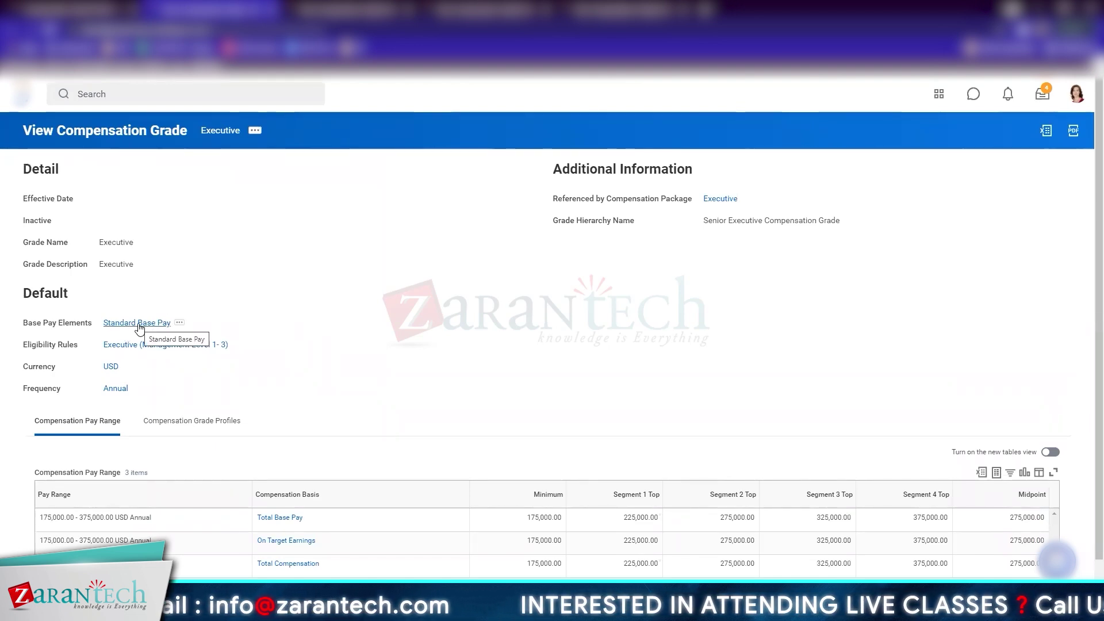
pyautogui.rightClick(181, 351)
pyautogui.click(211, 86)
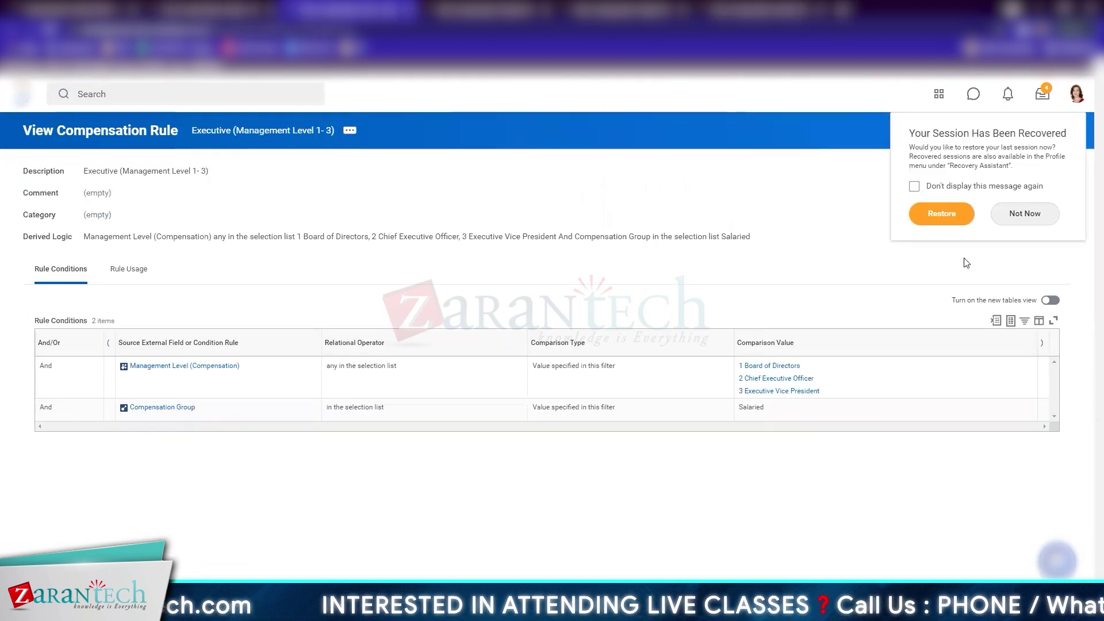
pyautogui.click(1027, 213)
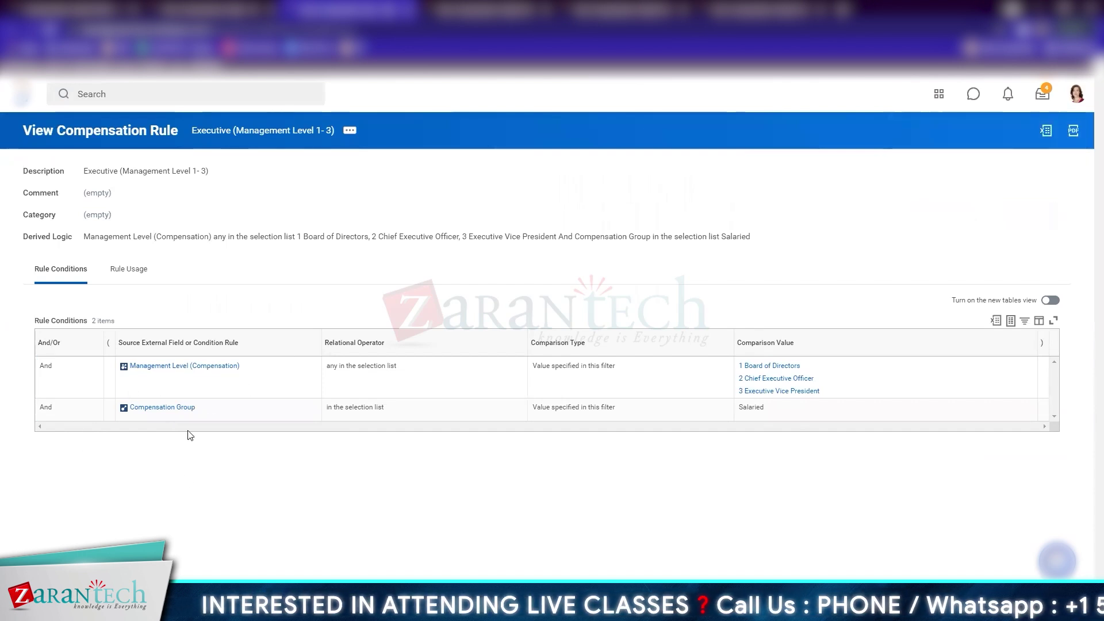
pyautogui.moveTo(62, 378)
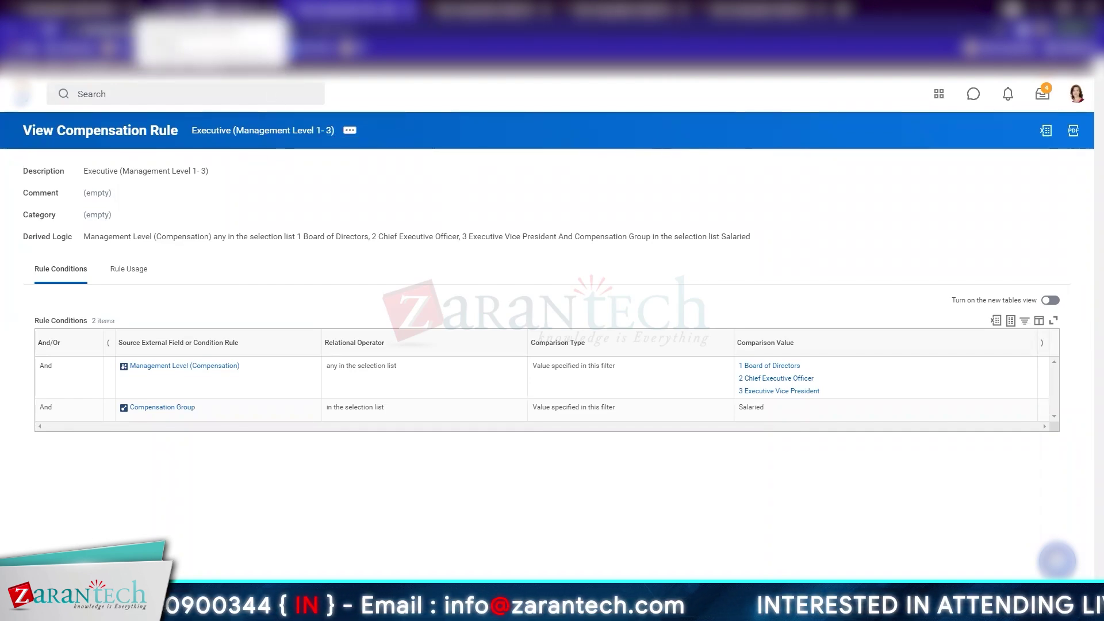
# Return to the Executive compensation grade and list its compensation grade profiles
pyautogui.click(213, 9)
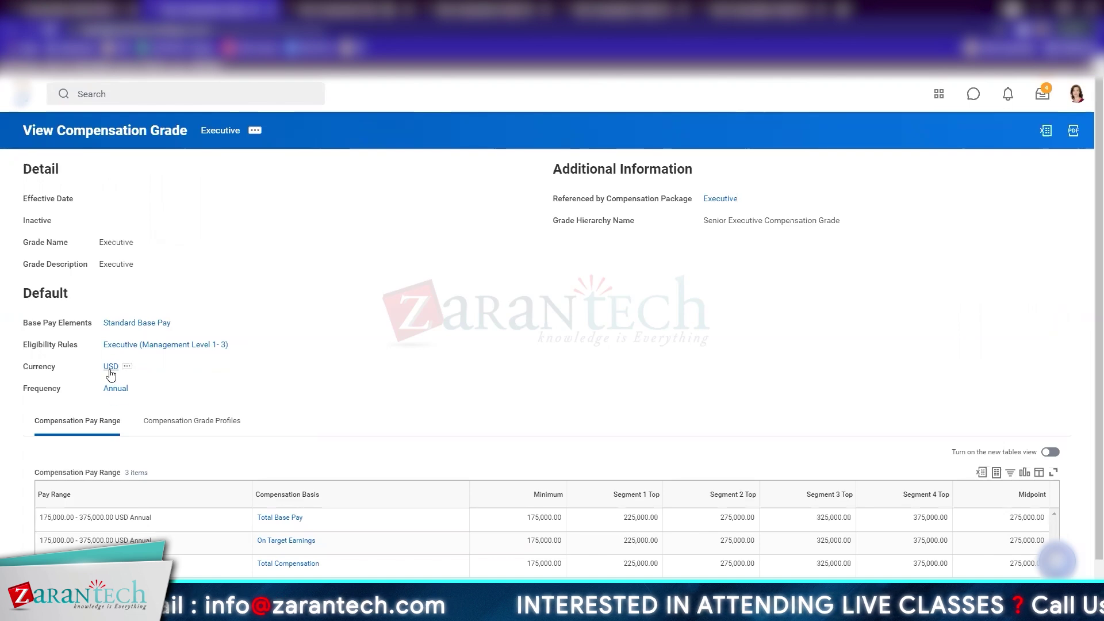
pyautogui.scroll(-1, 377, 299)
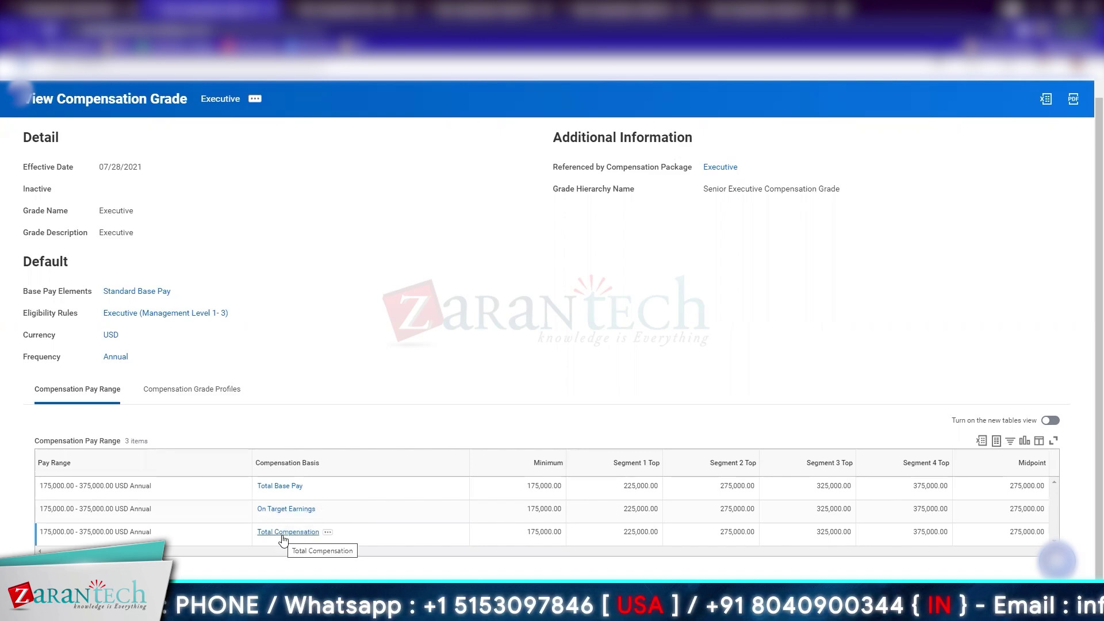
pyautogui.click(202, 401)
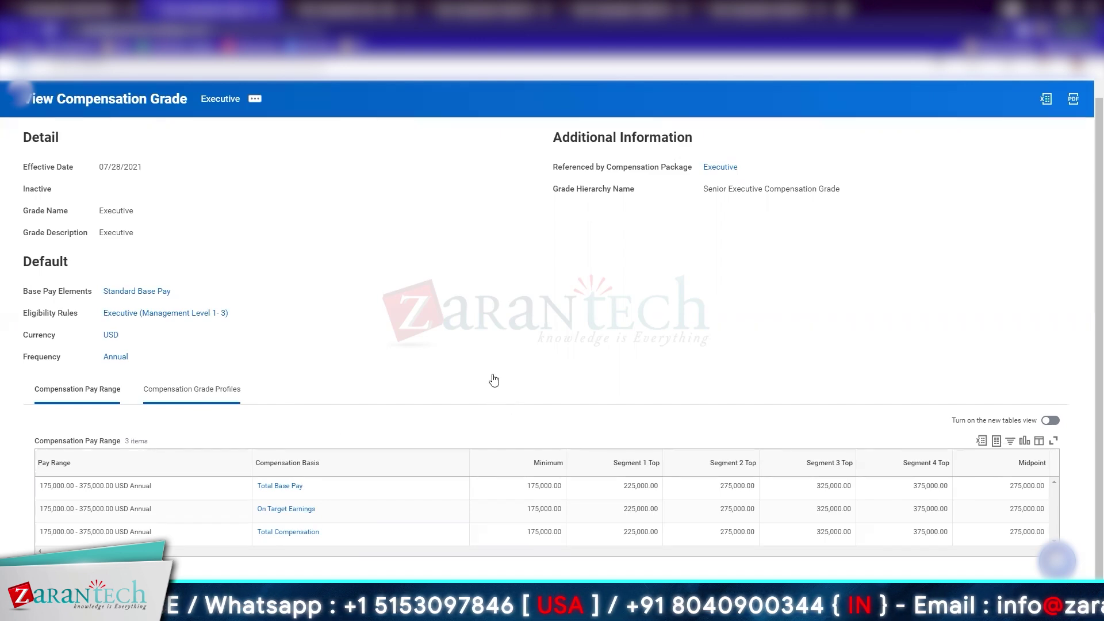
# Check the Australia profile's 225,000.00 AUD minimum and its USD estimate at 0.747585
pyautogui.scroll(-2, 495, 379)
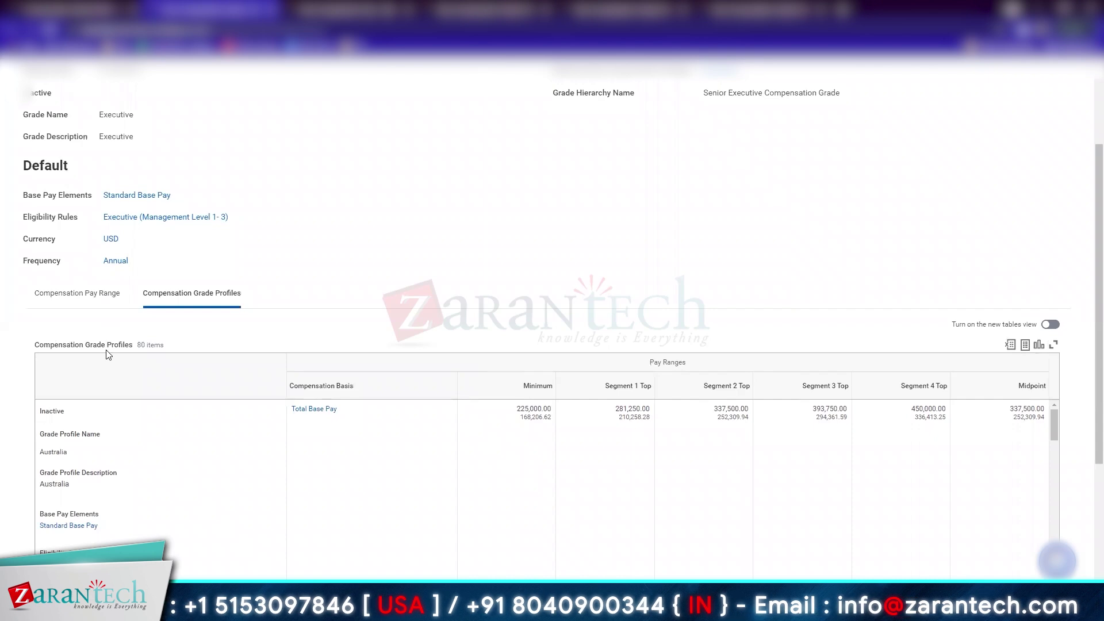
pyautogui.scroll(-4, 344, 274)
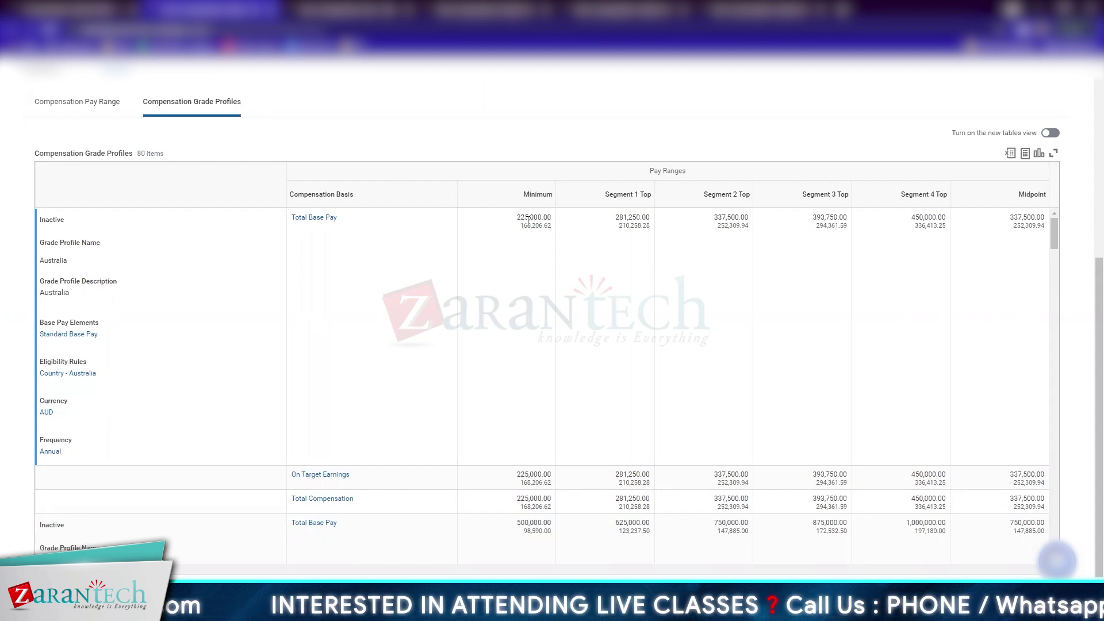
pyautogui.moveTo(529, 217)
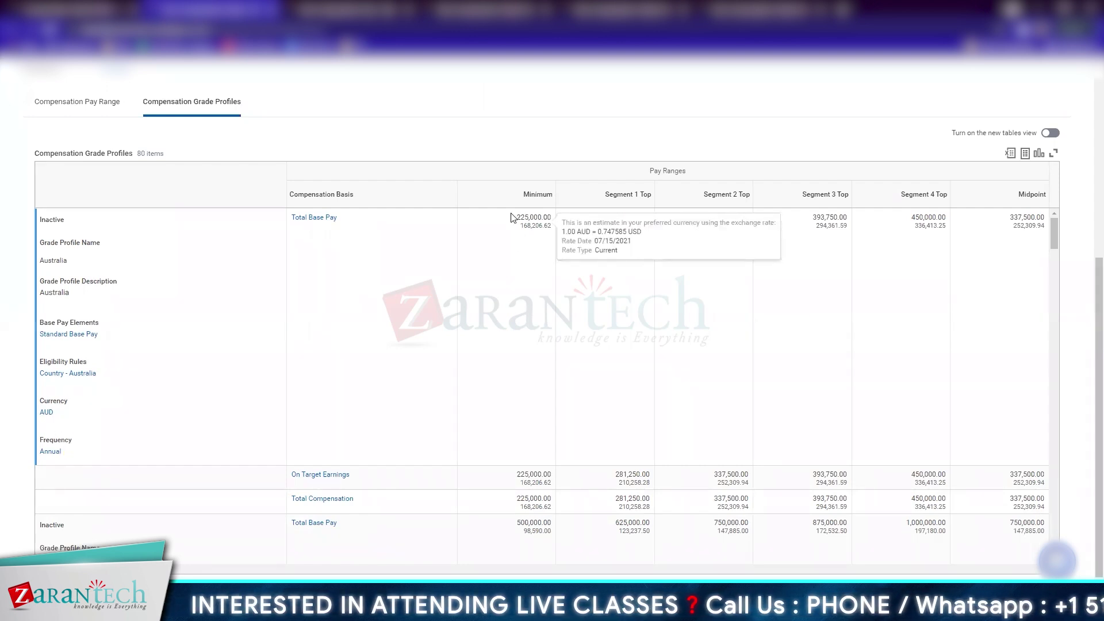
pyautogui.moveTo(517, 218); pyautogui.dragTo(553, 220)
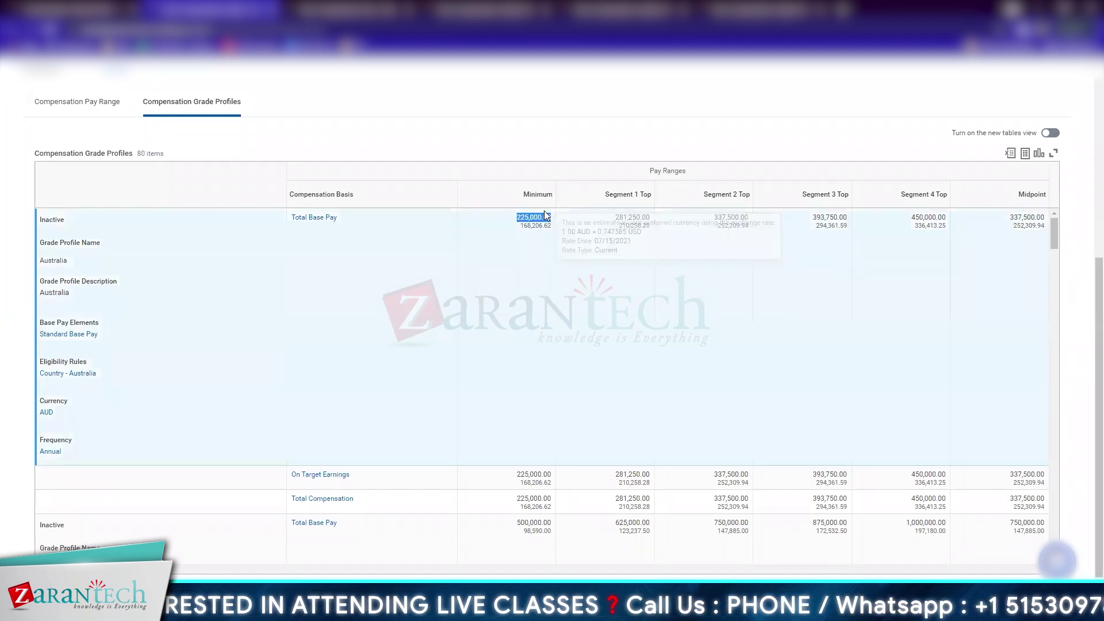
pyautogui.moveTo(529, 223)
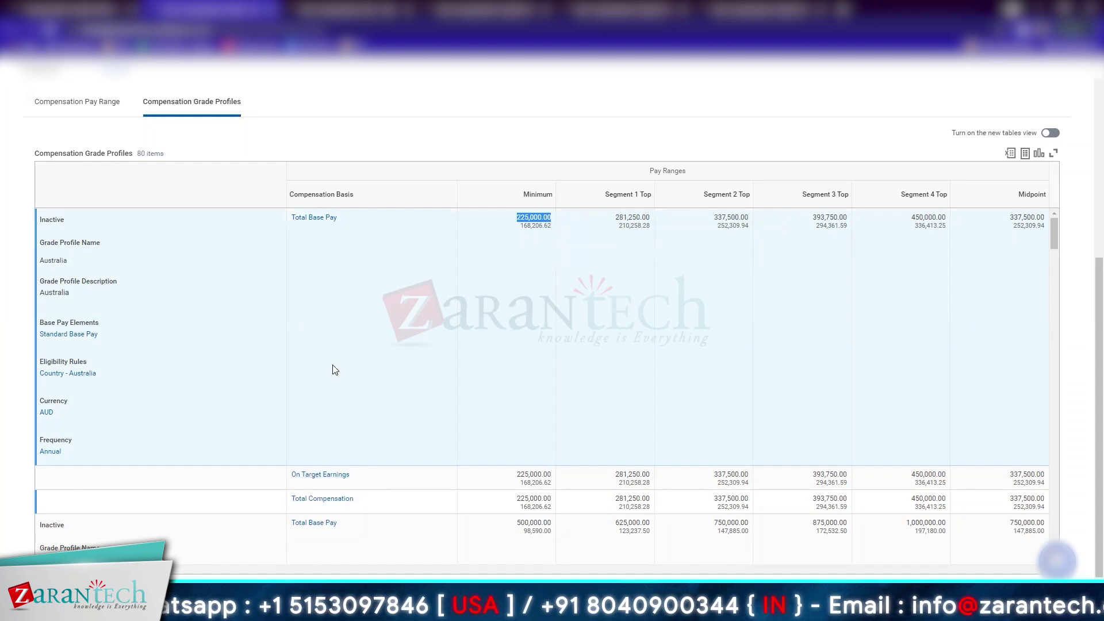
# Check the Brazil profile's 500,000.00 minimum pay and its exchange-rate estimate
pyautogui.scroll(-3, 329, 321)
pyautogui.scroll(-2, 332, 323)
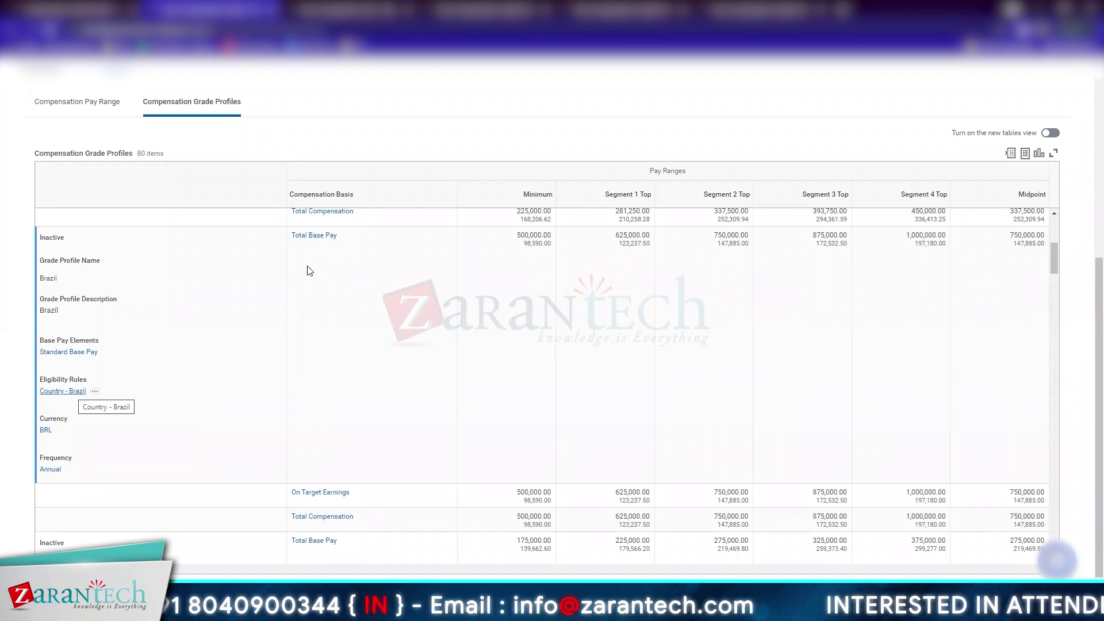
pyautogui.doubleClick(531, 235)
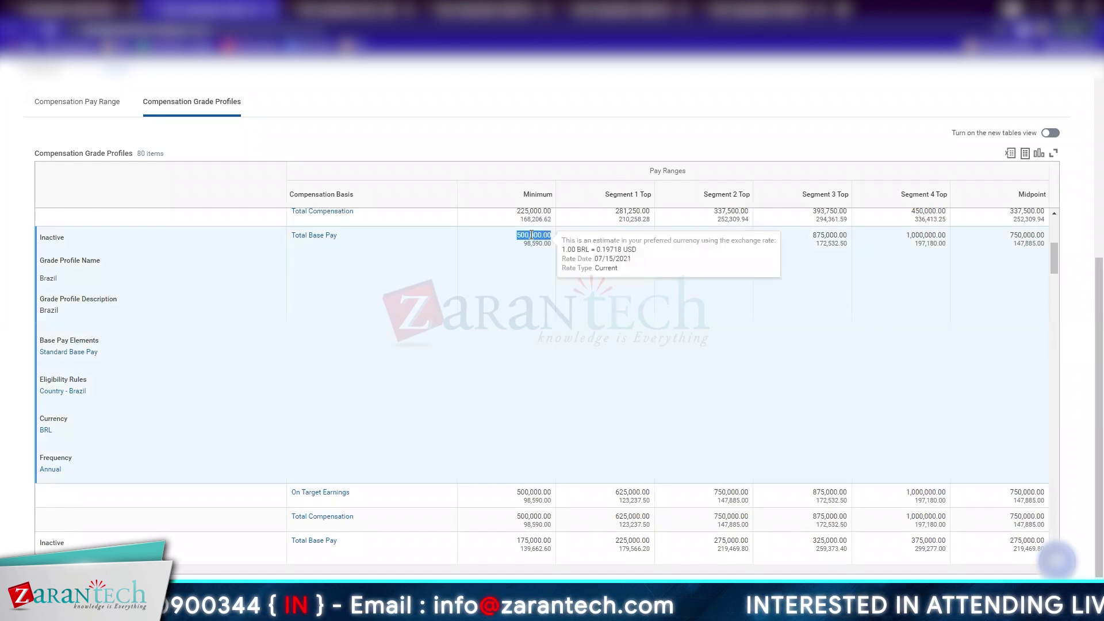
pyautogui.moveTo(534, 235)
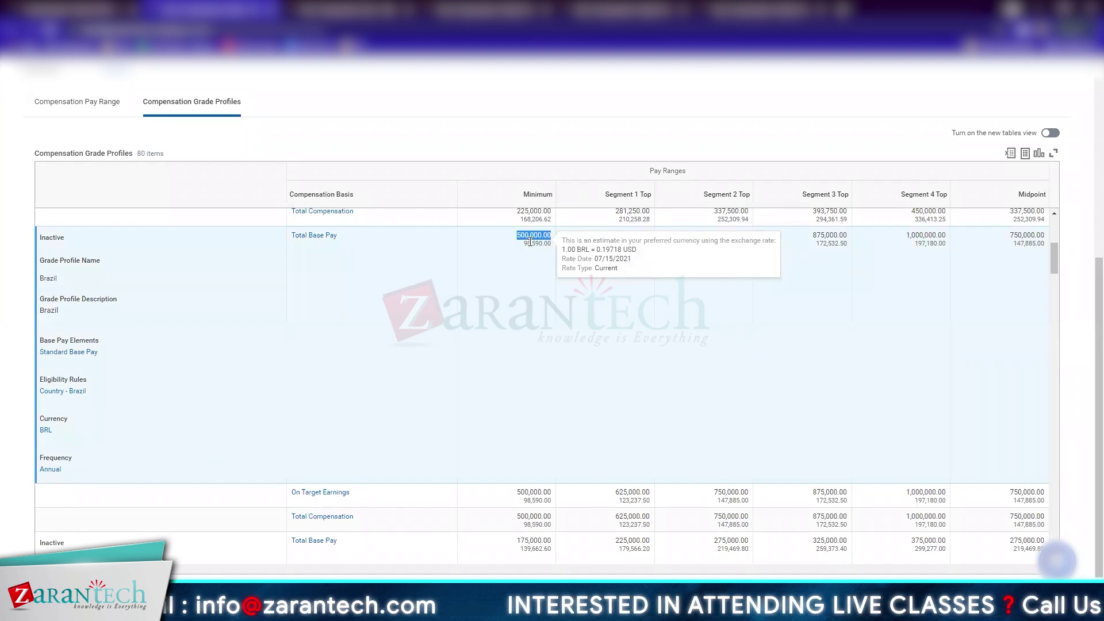
pyautogui.click(1056, 280)
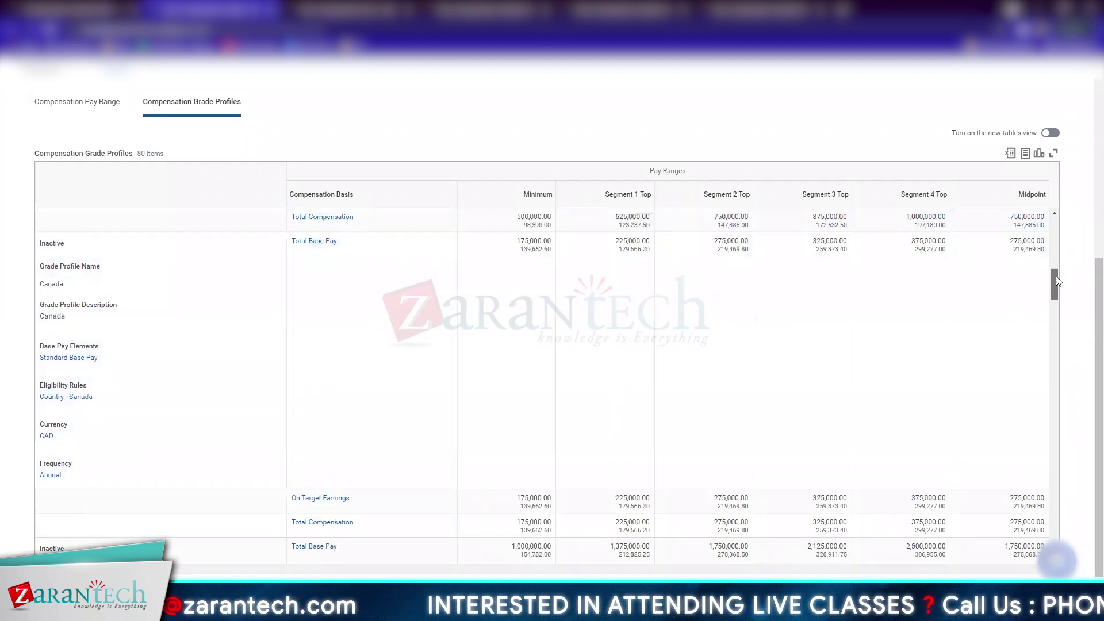
# Review the Canada and China profiles, then return to the Executive: USA (Texas) profile
pyautogui.click(476, 279)
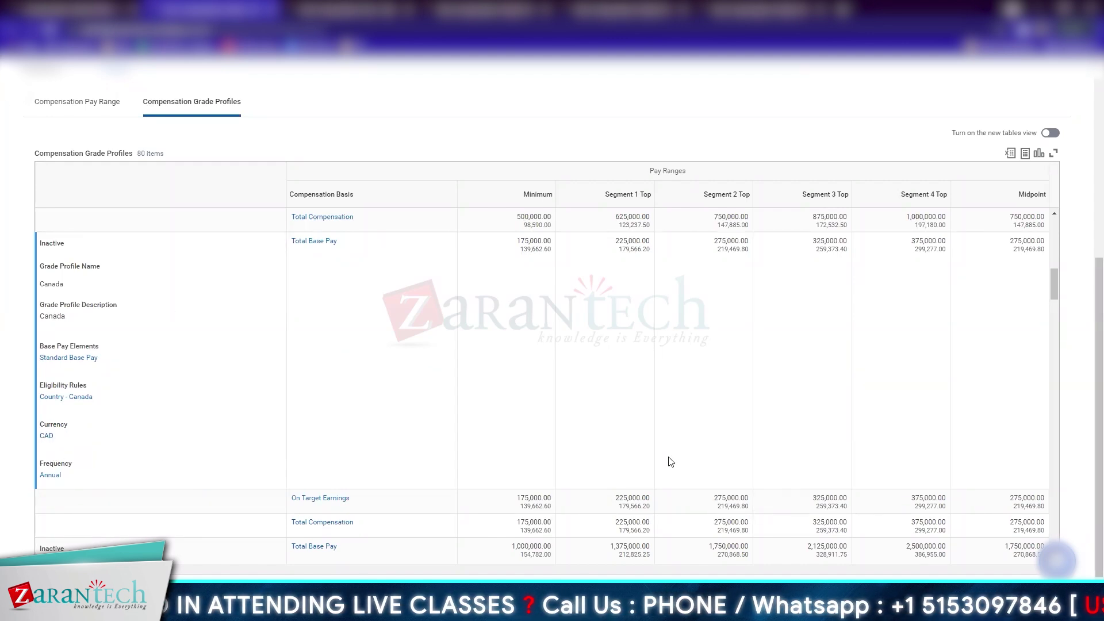
pyautogui.scroll(-5, 669, 461)
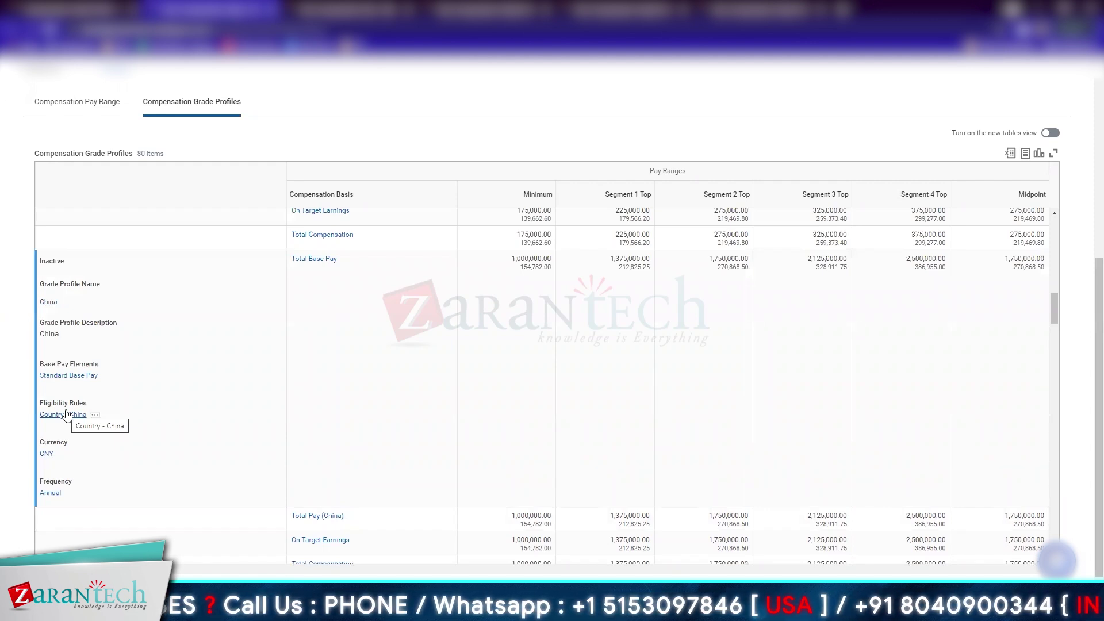
pyautogui.moveTo(544, 257)
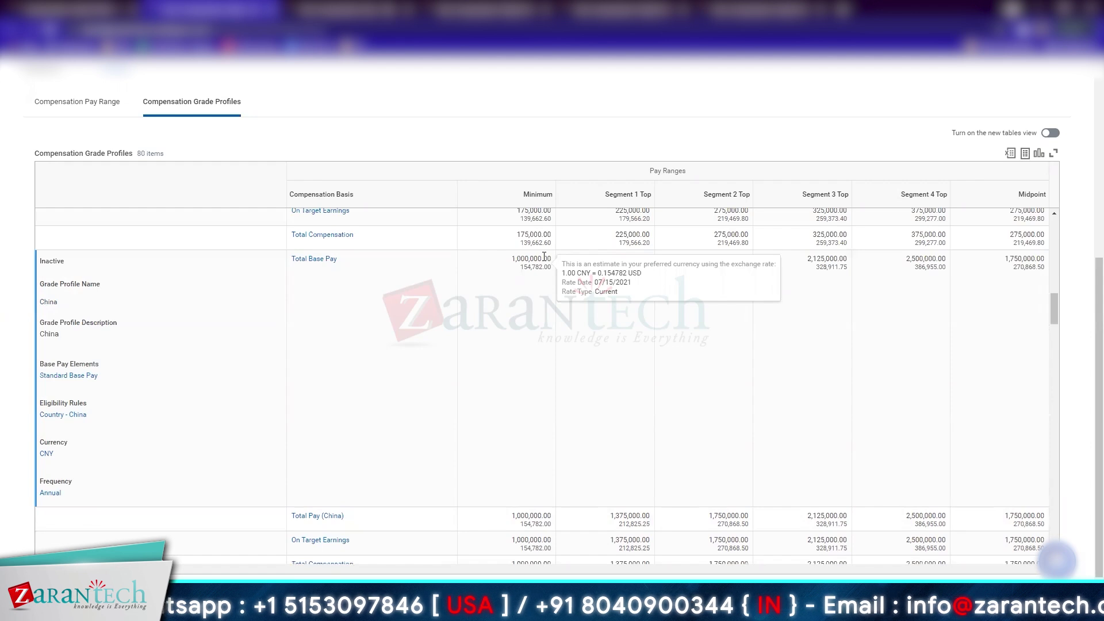
pyautogui.click(77, 102)
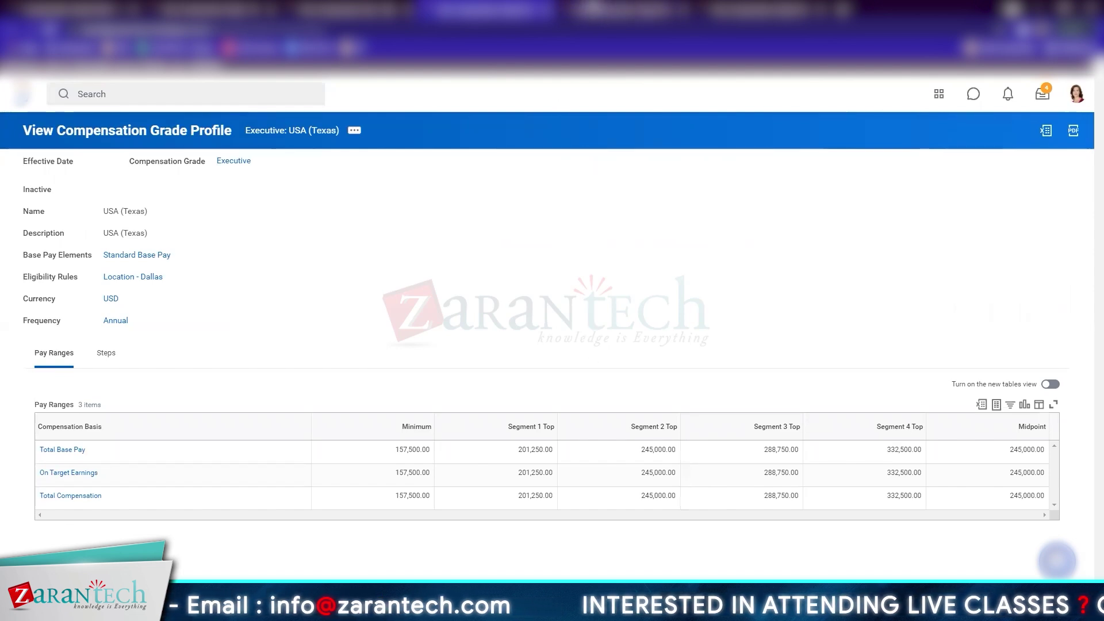
# Compare California's 200,000.00 minimum and 400,000.00 Segment 4 Top against the Texas profile
pyautogui.click(595, 8)
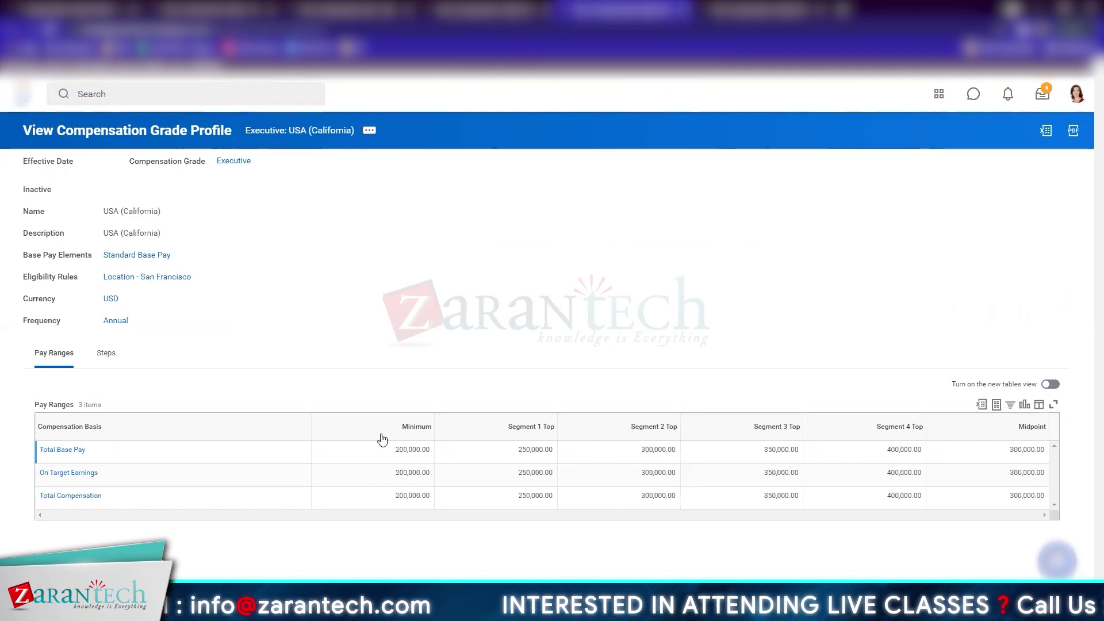
pyautogui.moveTo(395, 451); pyautogui.dragTo(430, 460)
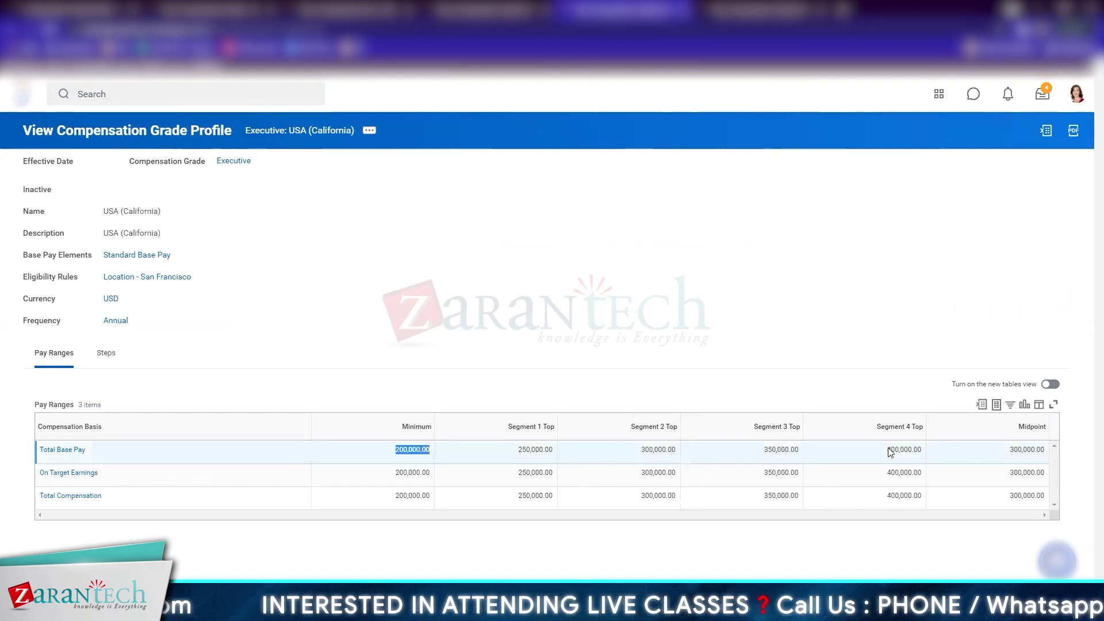
pyautogui.moveTo(878, 448); pyautogui.dragTo(941, 464)
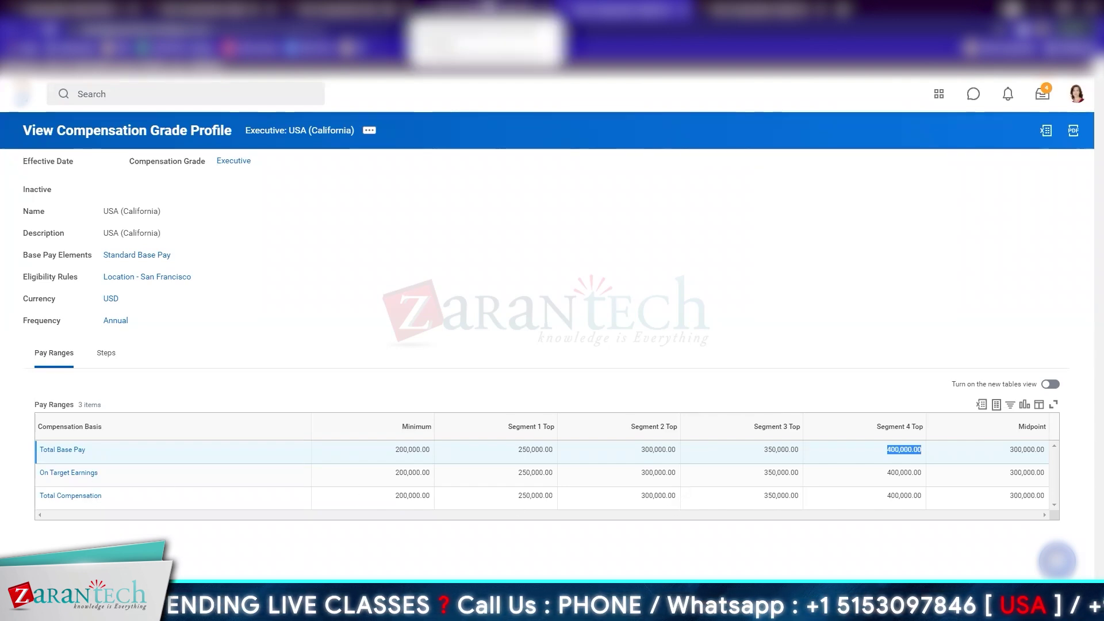
pyautogui.click(489, 7)
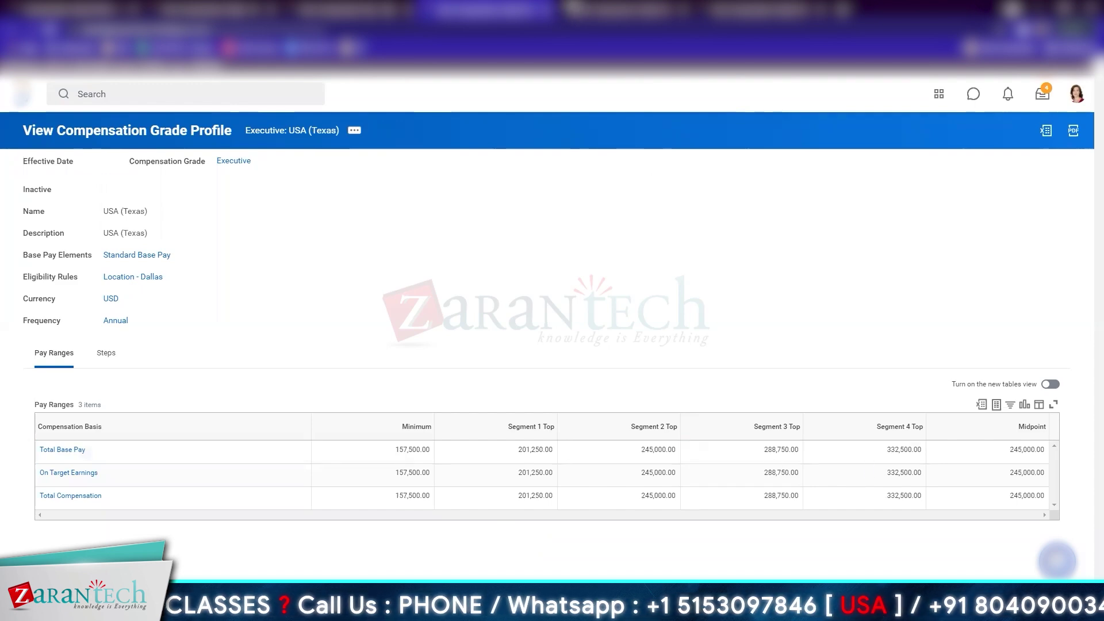
pyautogui.click(624, 9)
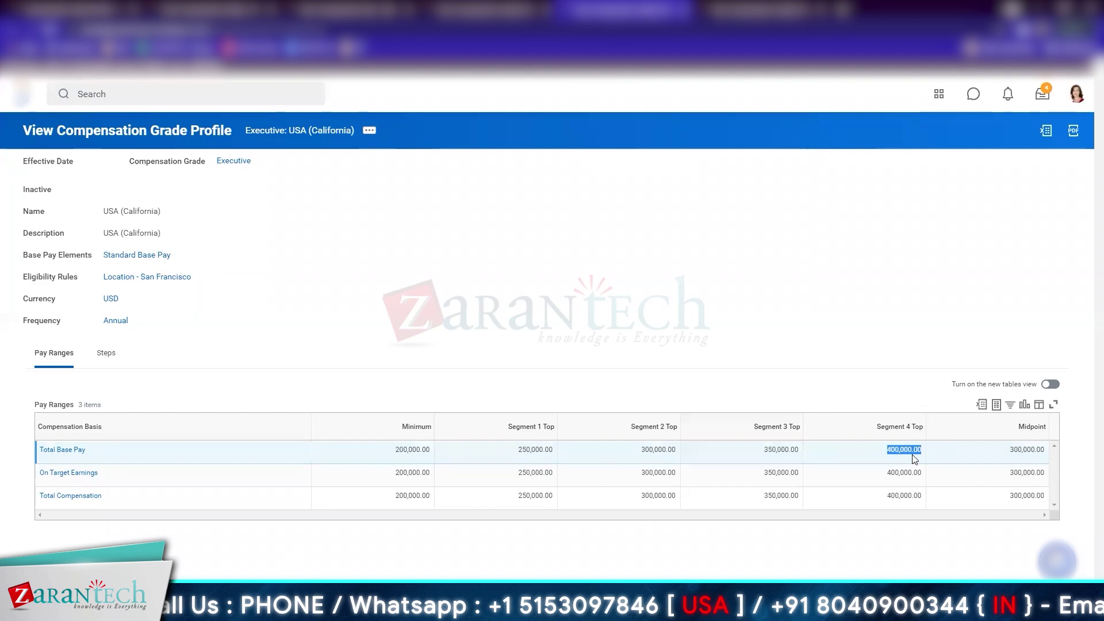
# Compare Executive pay ranges across the Australia, USA (Texas), California and New York profiles
pyautogui.click(759, 9)
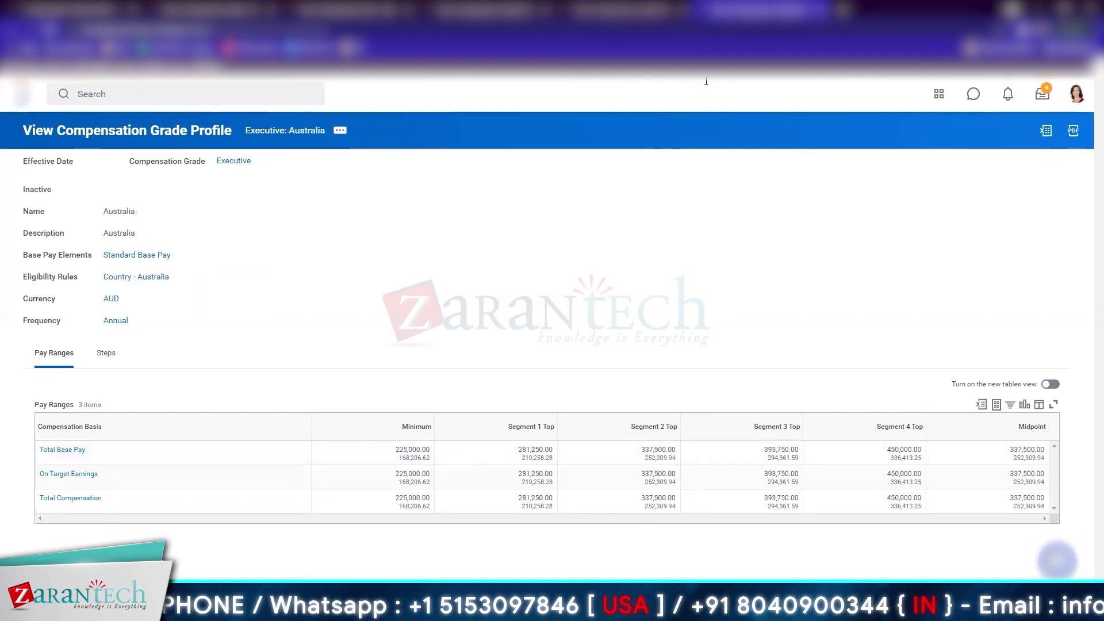
pyautogui.moveTo(414, 456)
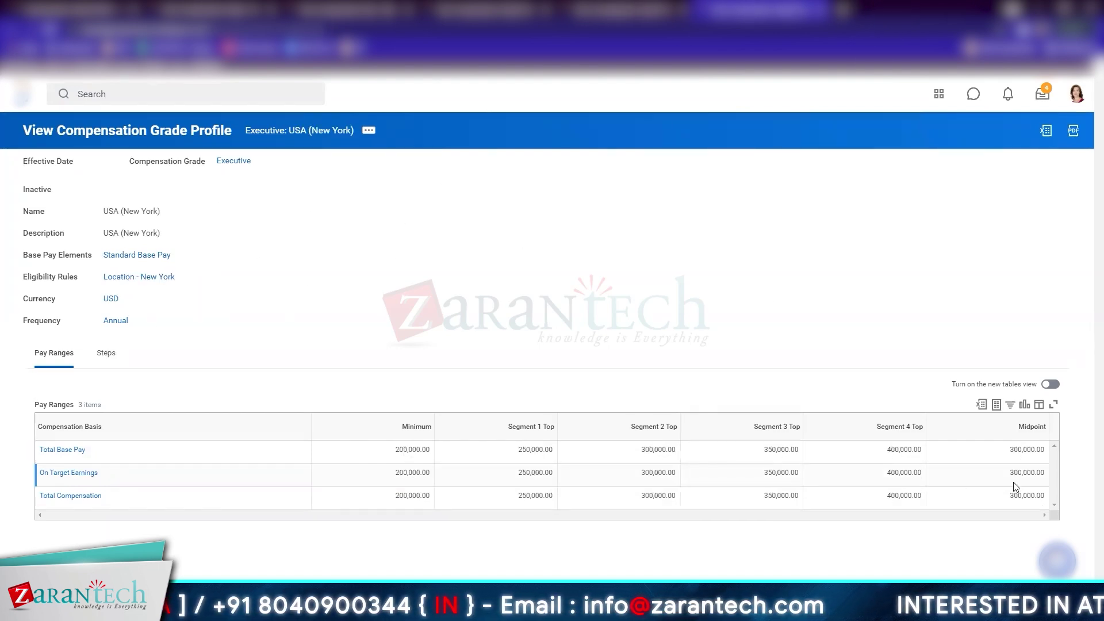
pyautogui.click(490, 9)
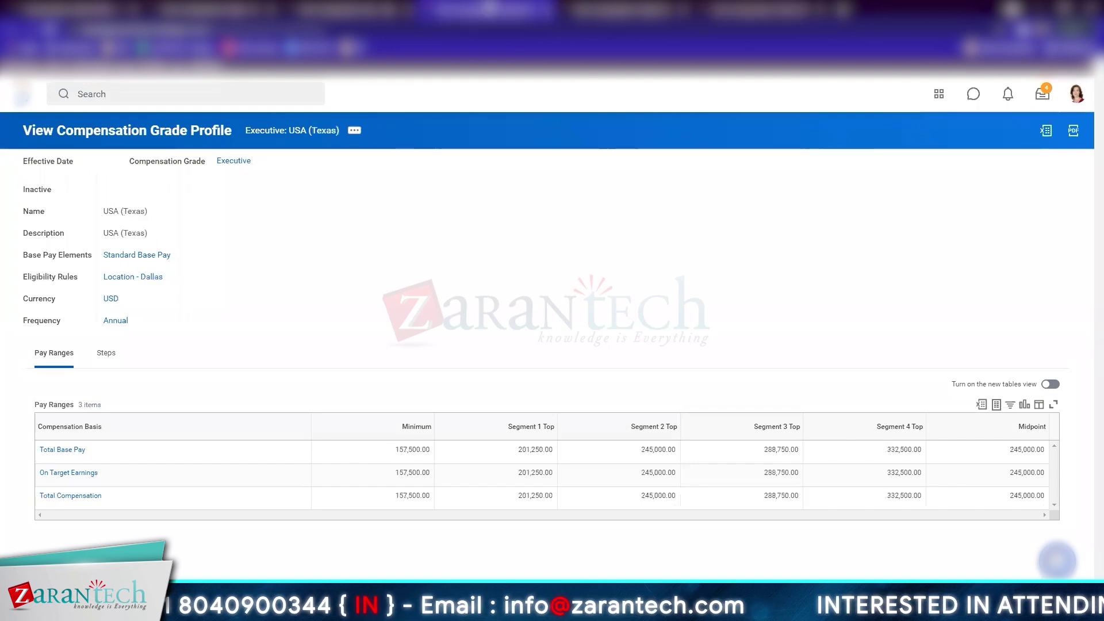
pyautogui.click(632, 10)
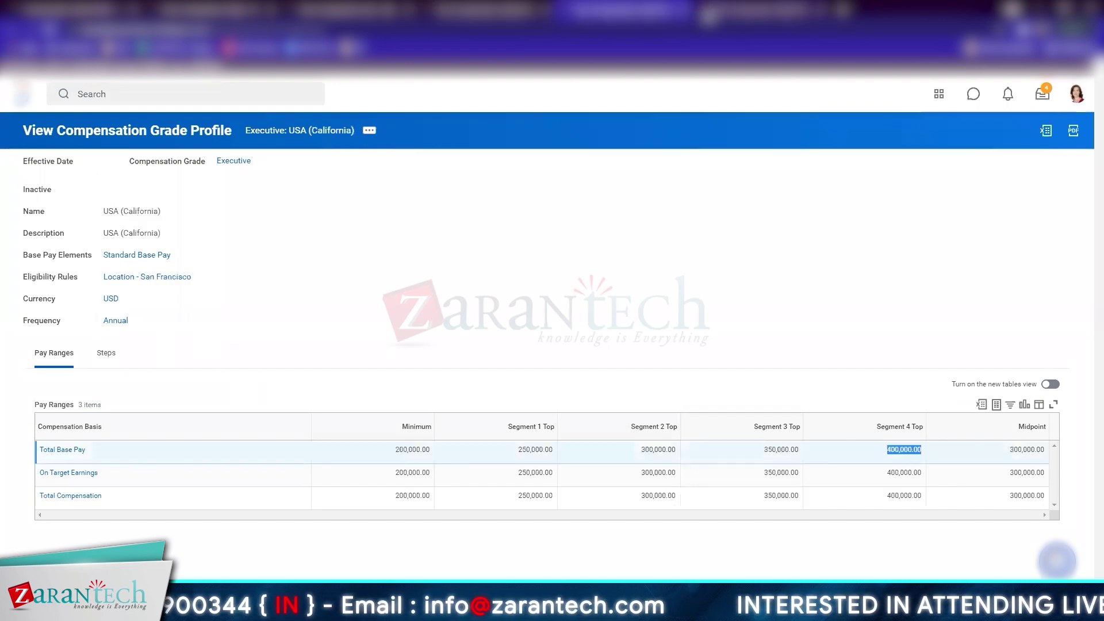
pyautogui.click(759, 9)
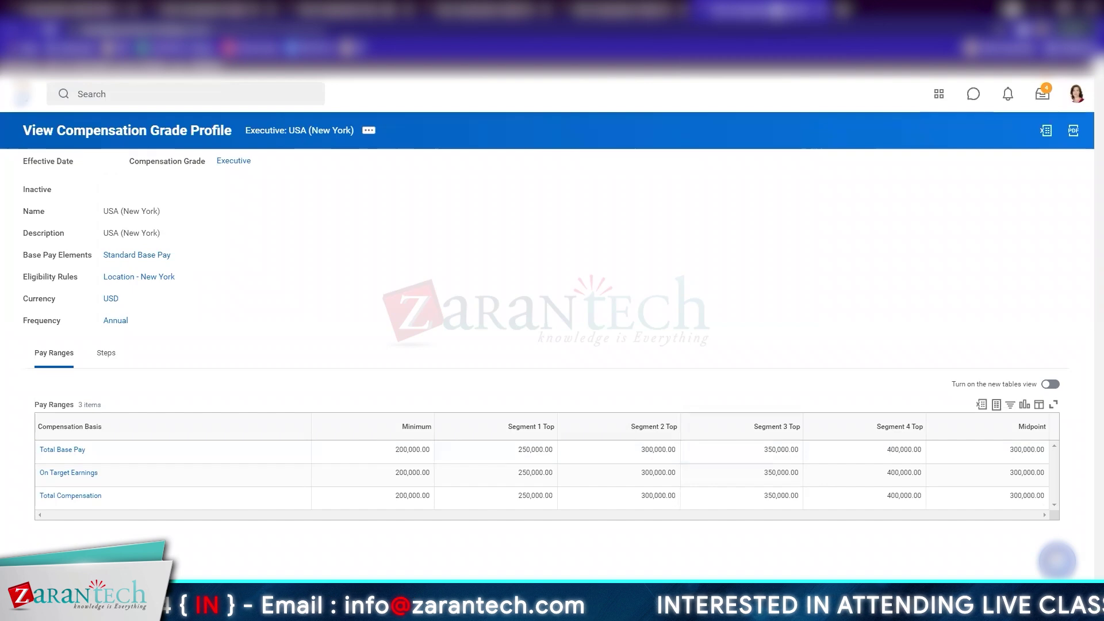
pyautogui.click(624, 9)
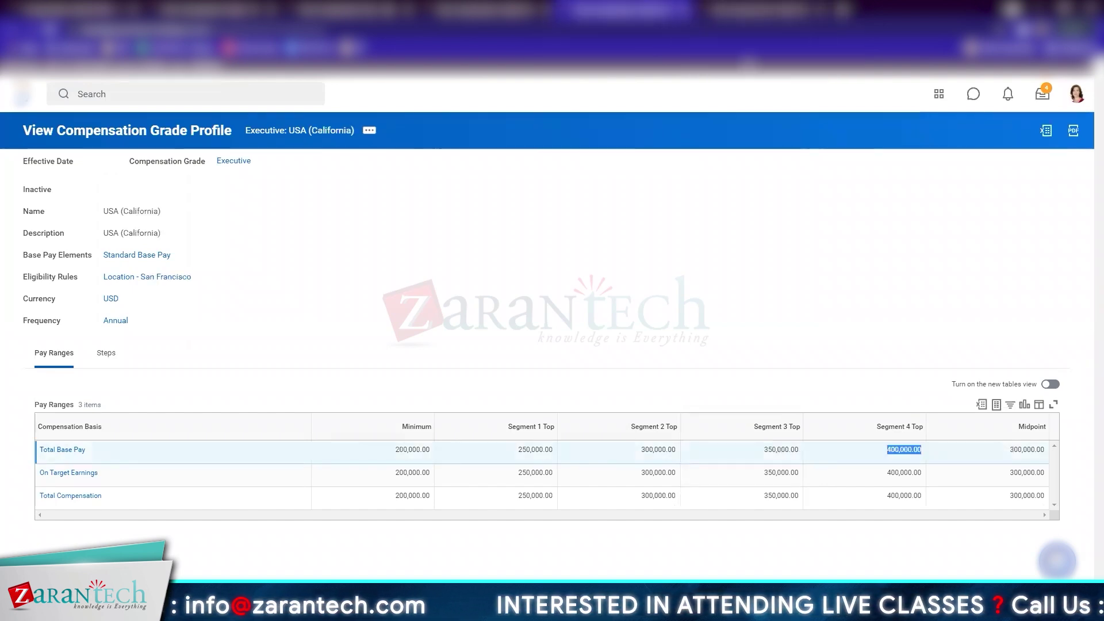
pyautogui.click(759, 9)
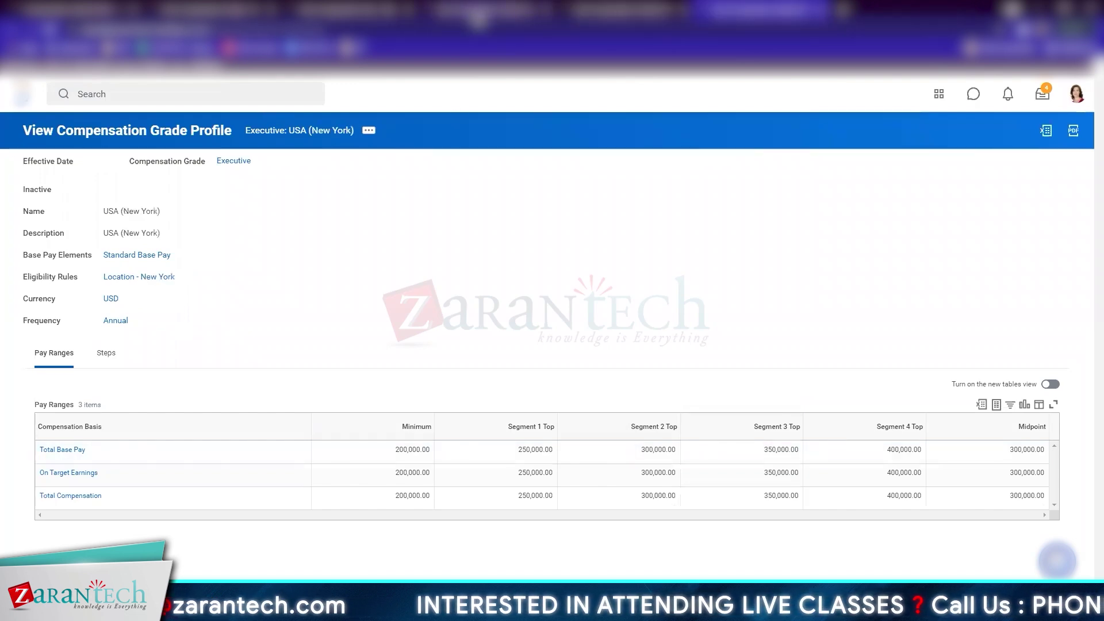
pyautogui.click(478, 9)
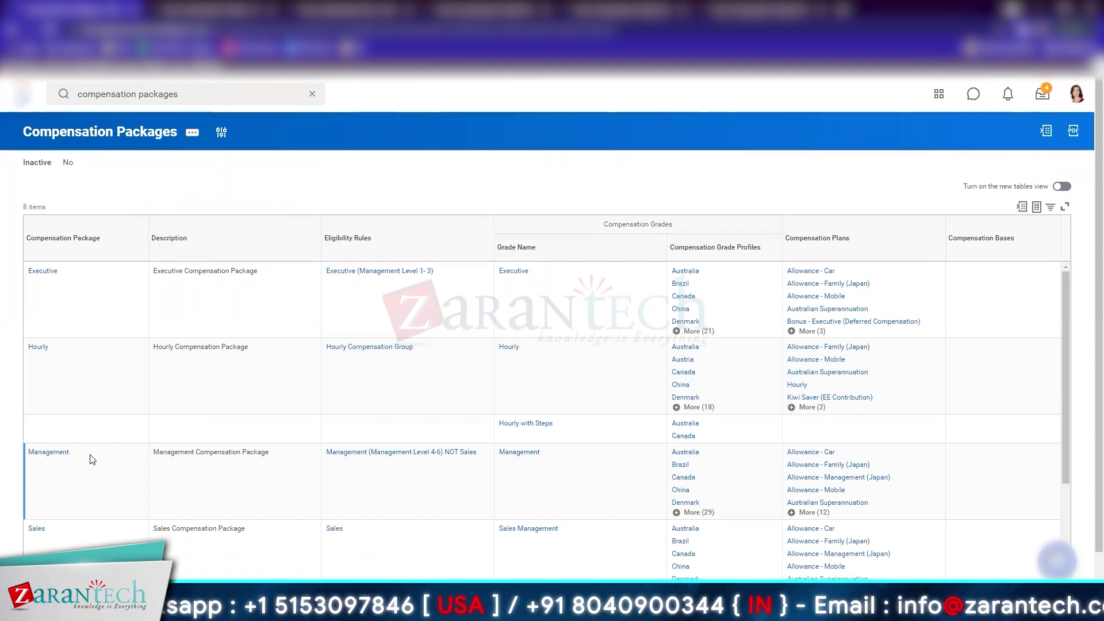
# Scroll through all 8 packages in the Compensation Packages report
pyautogui.scroll(-3, 89, 458)
pyautogui.scroll(-1, 126, 528)
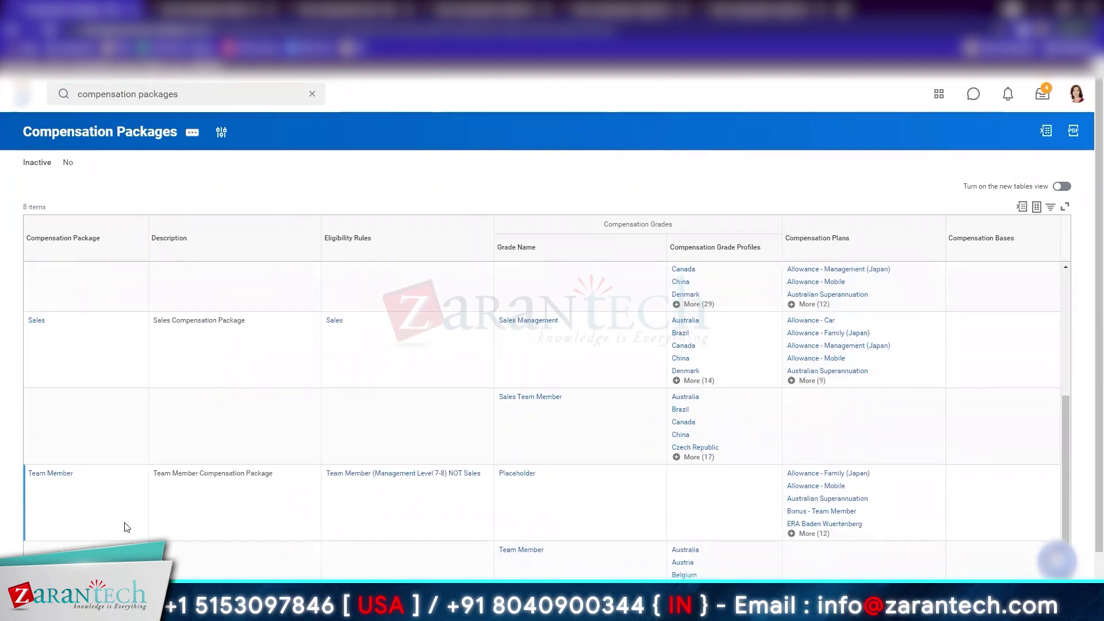
pyautogui.scroll(-1, 127, 527)
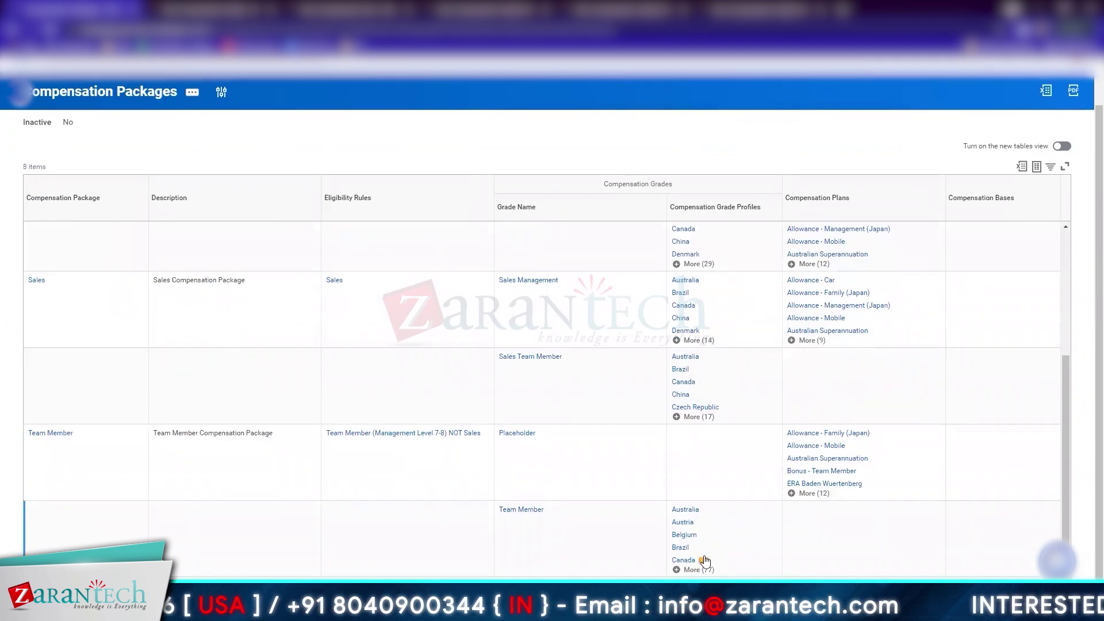
pyautogui.scroll(3, 460, 368)
pyautogui.scroll(1, 229, 178)
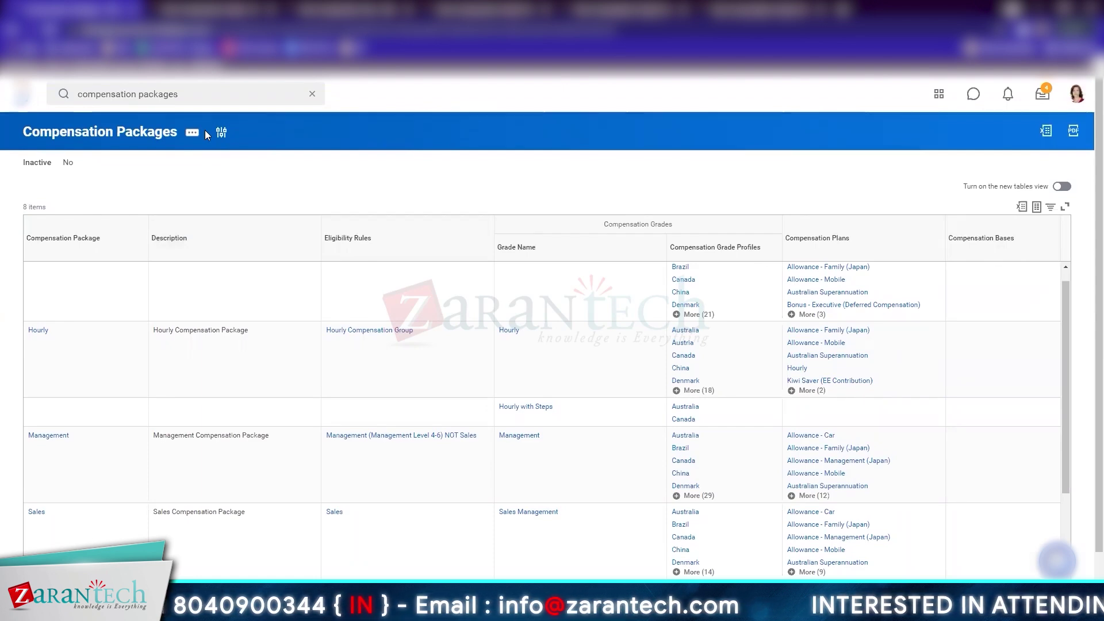
# Search 'compensation plans' to bring up the Compensation Plans report
pyautogui.doubleClick(176, 93)
pyautogui.write('plans')
pyautogui.press('Return')
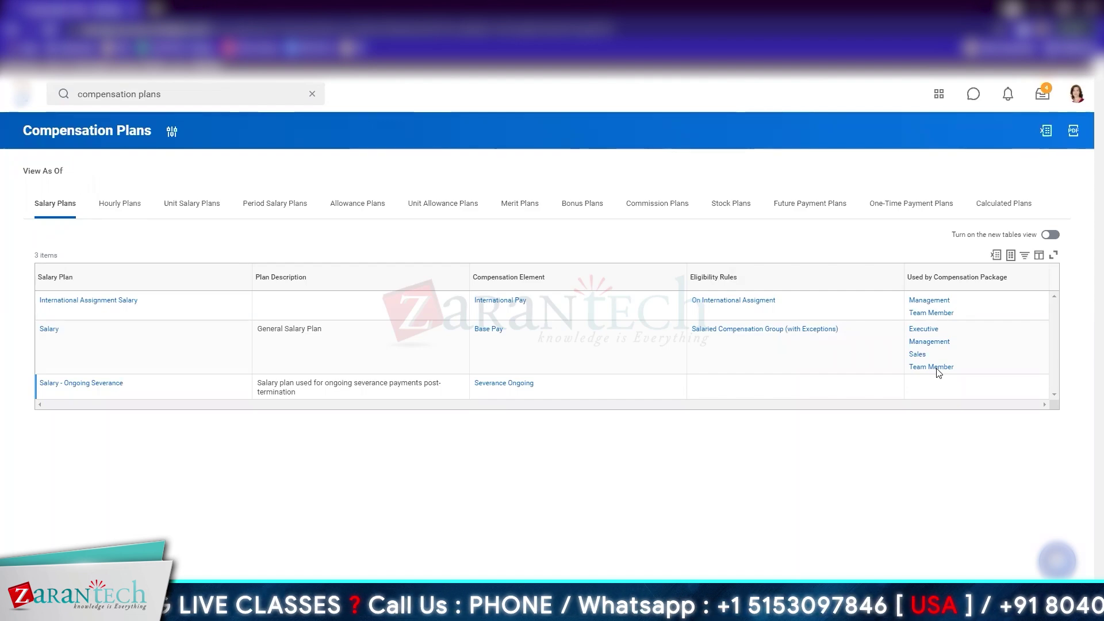
# Page through the Hourly, Unit Salary, Period Salary, Allowance, Unit Allowance, Merit and Bonus plan lists
pyautogui.click(119, 203)
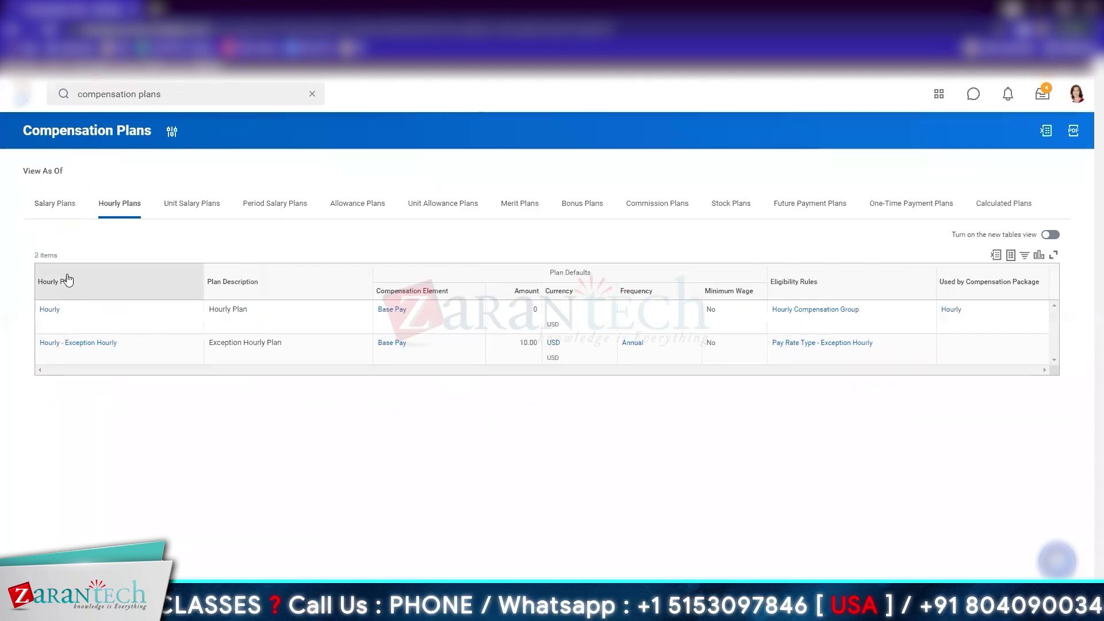
pyautogui.click(191, 203)
pyautogui.click(296, 206)
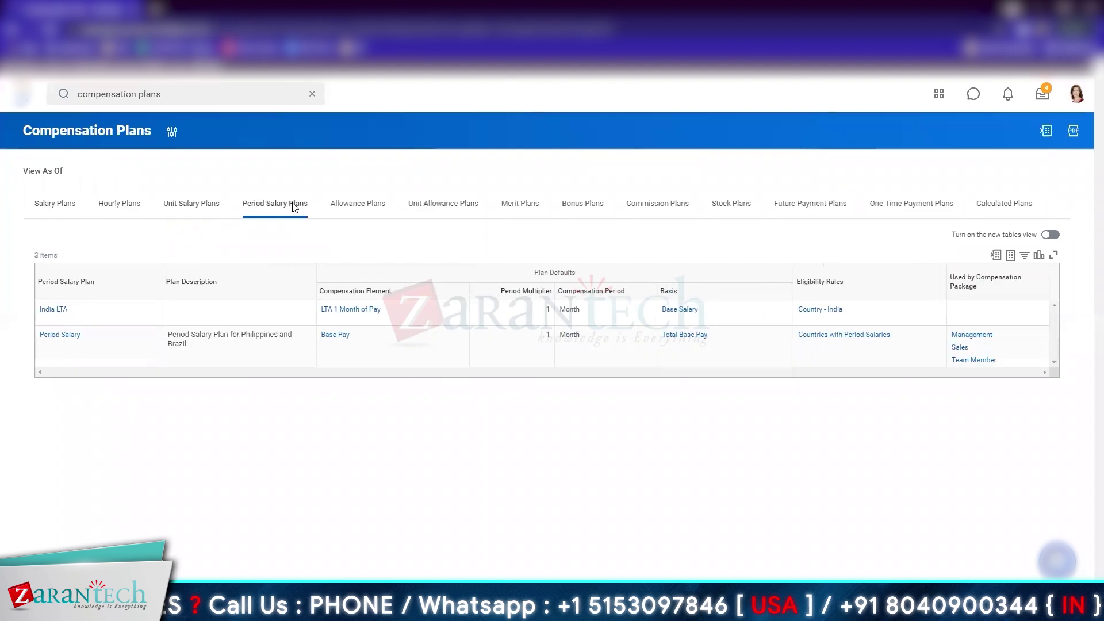
pyautogui.click(377, 210)
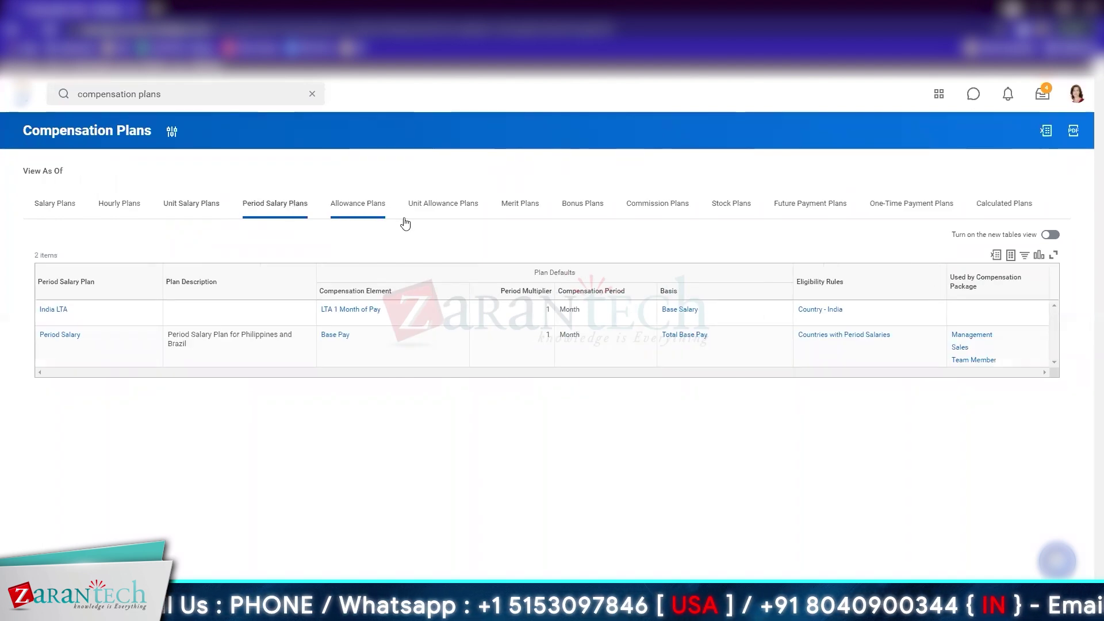
pyautogui.click(428, 207)
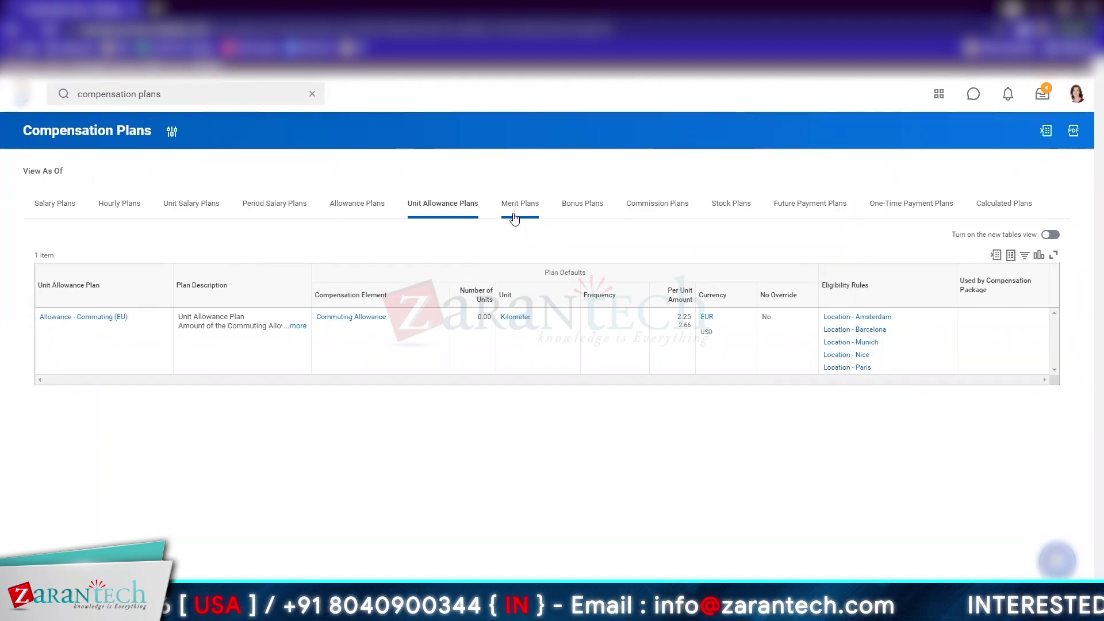
pyautogui.click(516, 217)
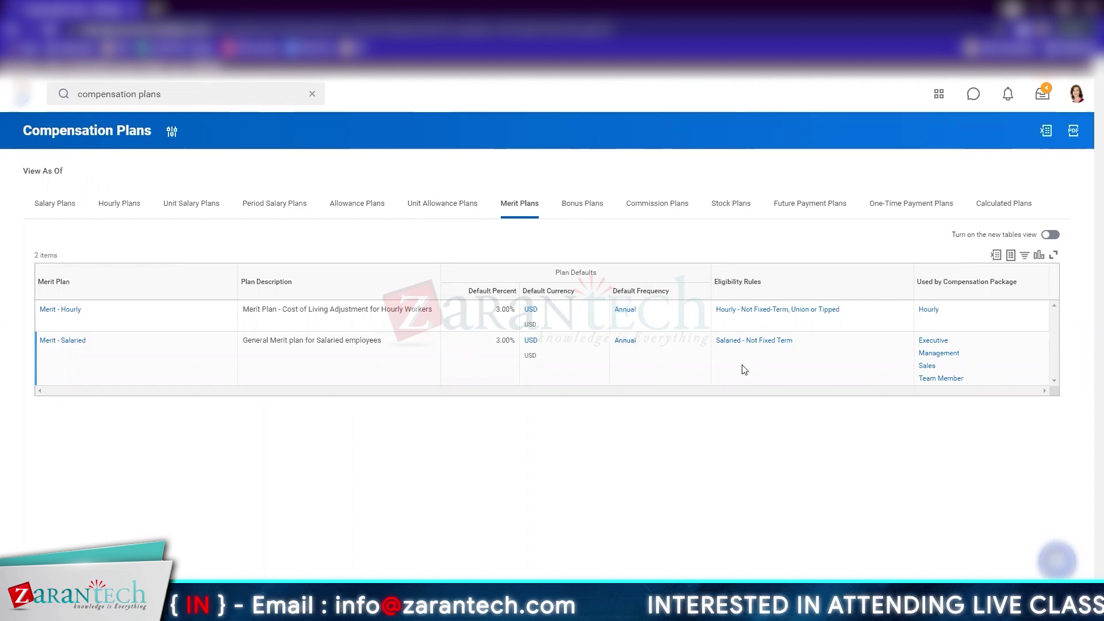
pyautogui.click(582, 203)
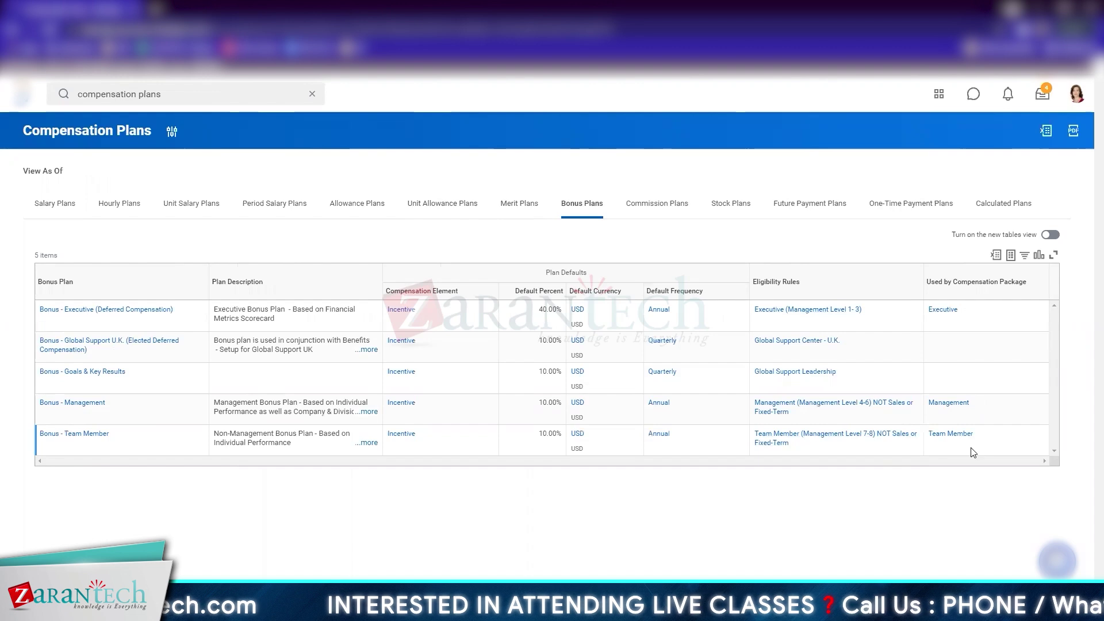
# View the Commission, Stock and Future Payment plans, then scroll through all 12 One-Time Payment plans
pyautogui.click(672, 207)
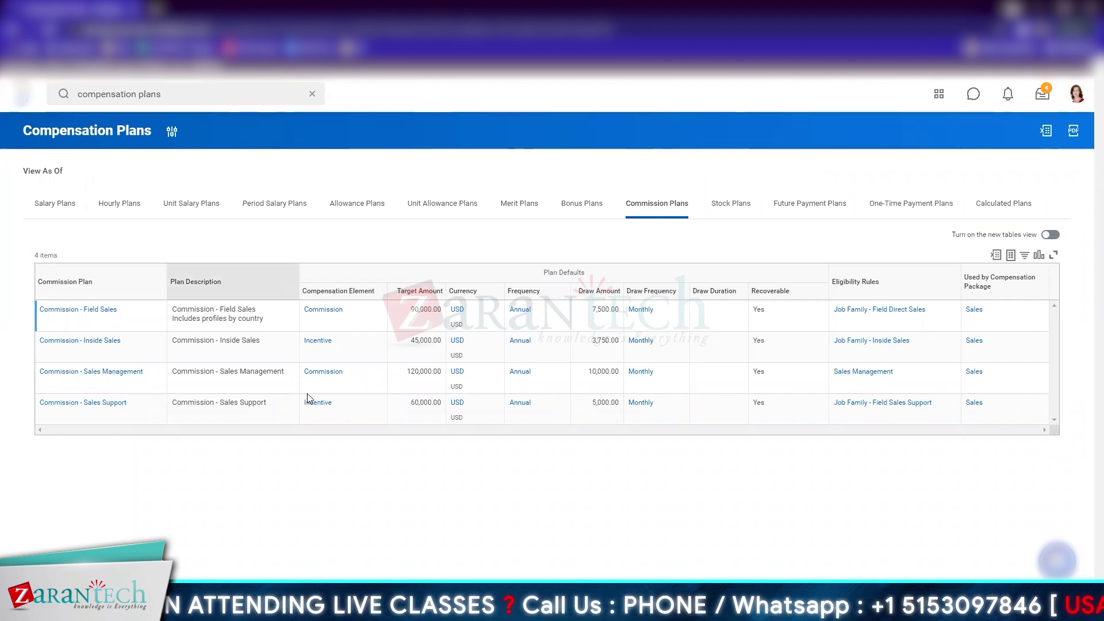
pyautogui.click(735, 205)
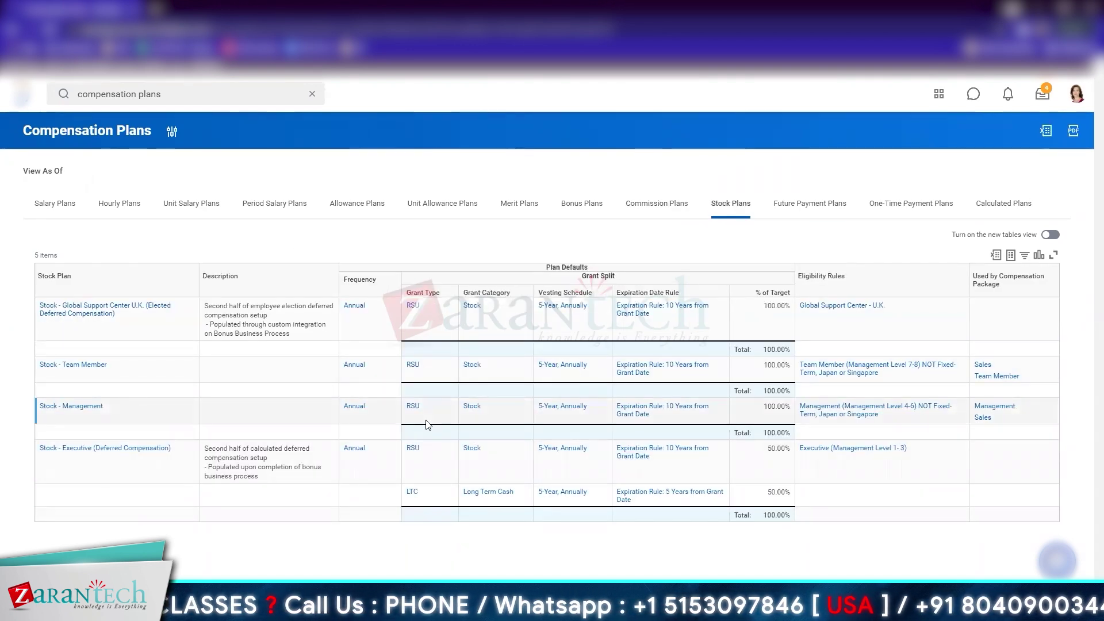
pyautogui.click(810, 204)
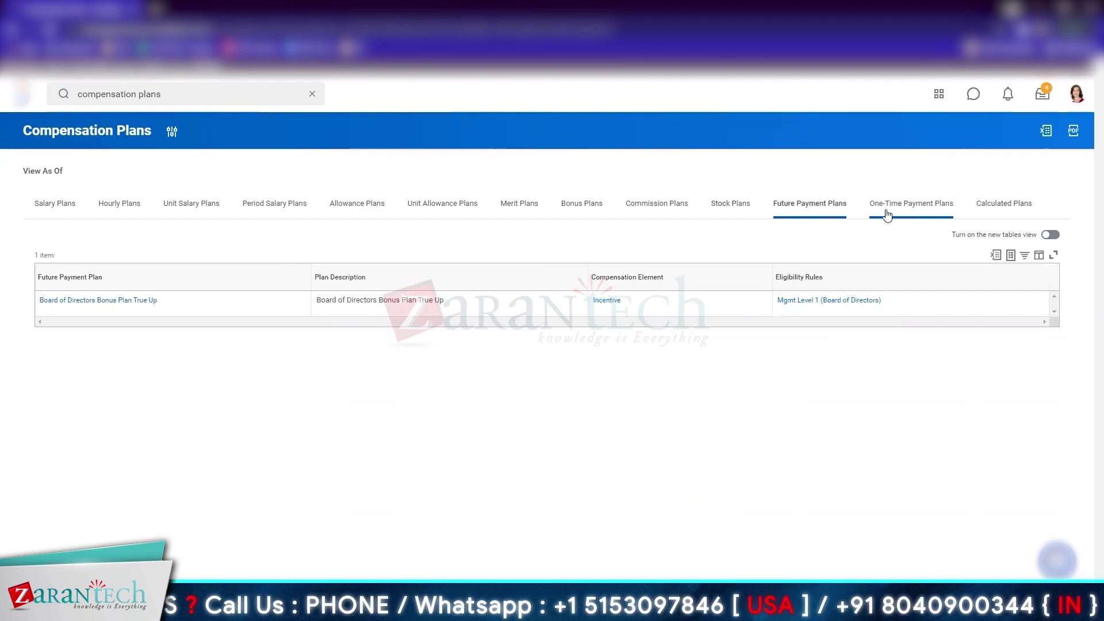
pyautogui.click(887, 214)
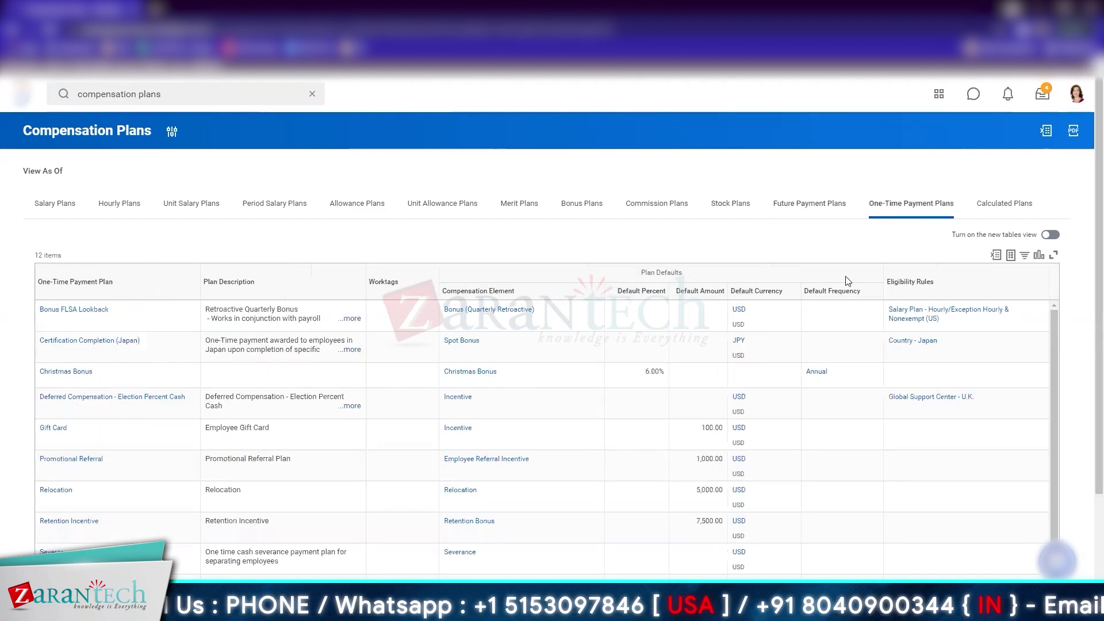
pyautogui.scroll(-3, 173, 437)
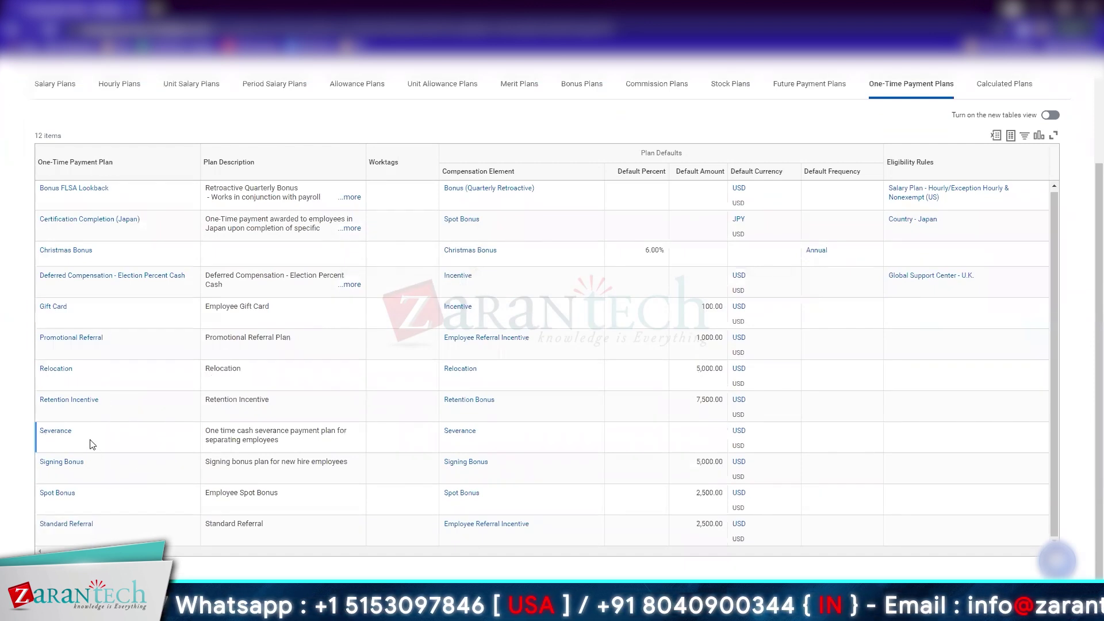
pyautogui.moveTo(466, 373)
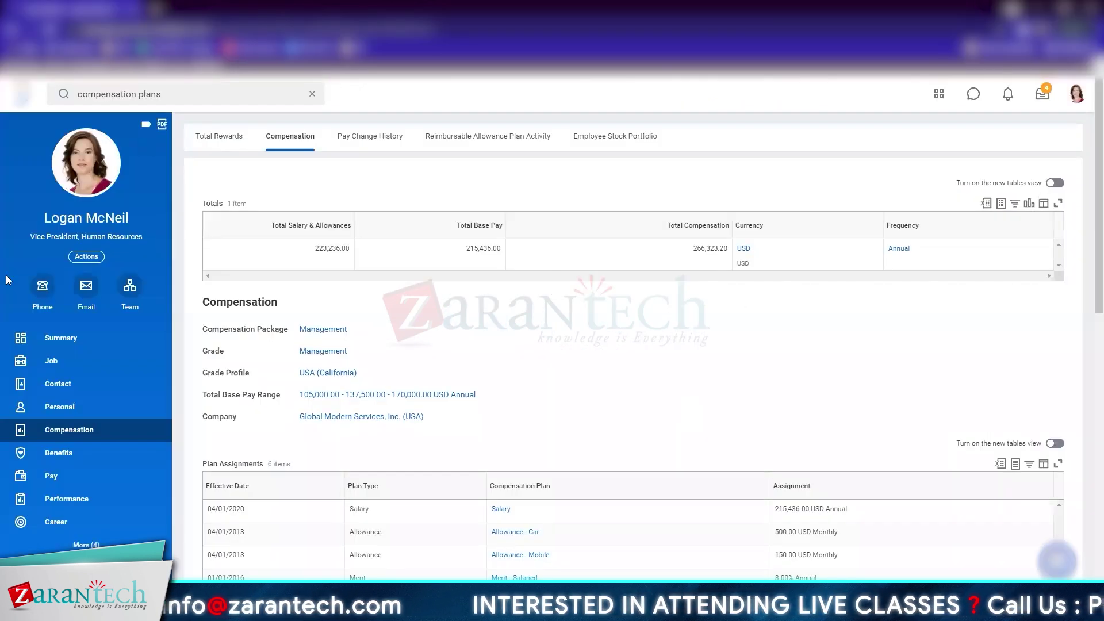
# Return to the Workday home page from the worker's Compensation tab
pyautogui.click(20, 94)
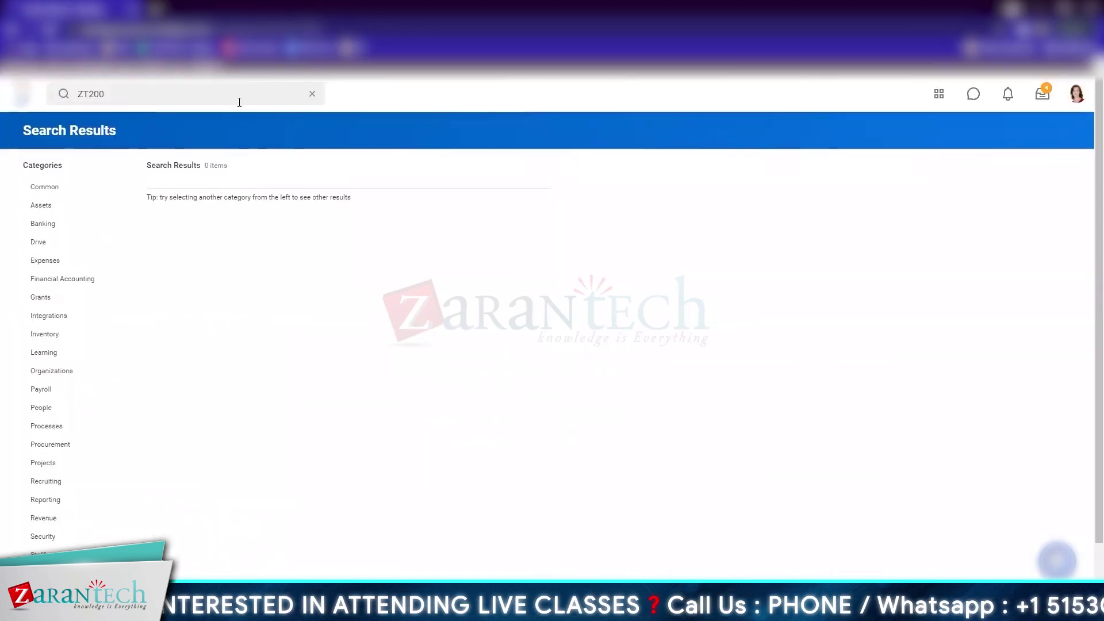
# Replace the previous search text with 'ZT' and run the search to reach Create Company
pyautogui.click(165, 94)
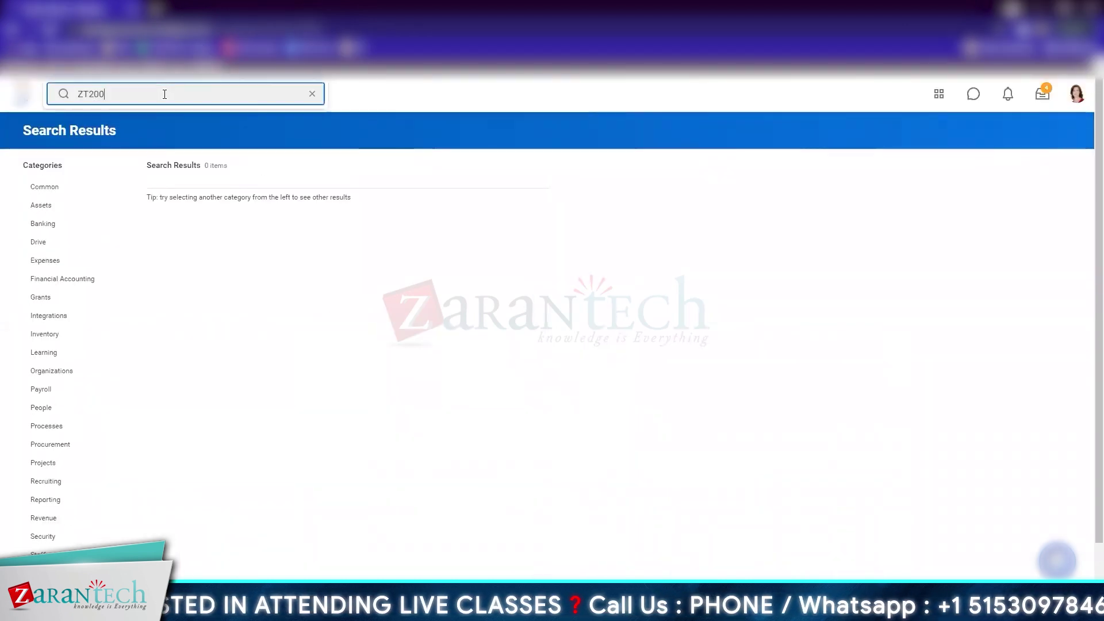
pyautogui.write('ZT')
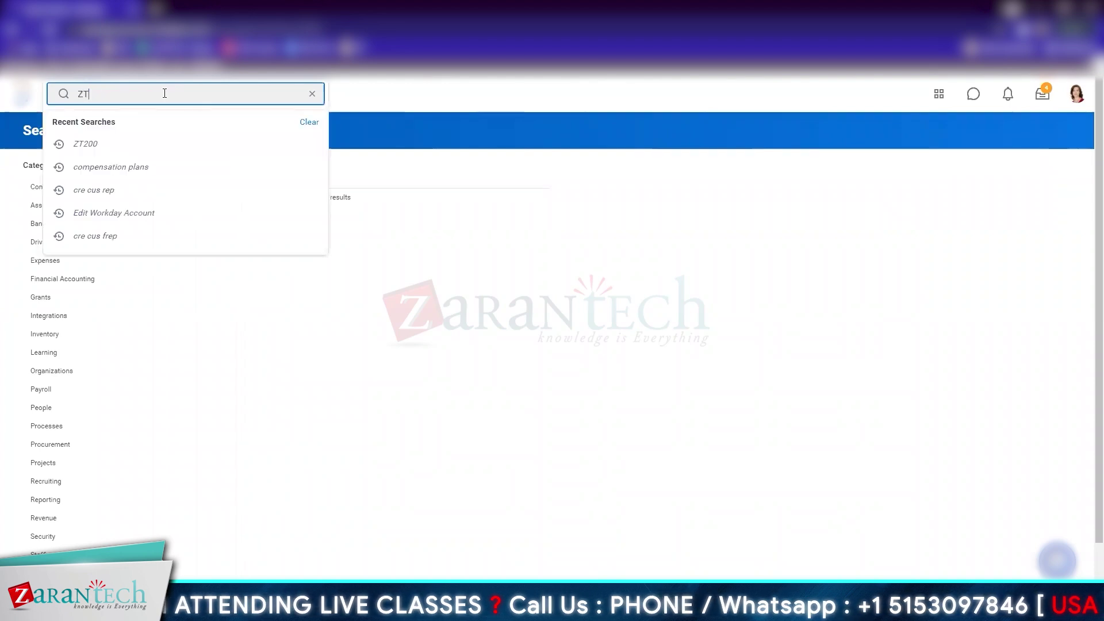
pyautogui.press('Return')
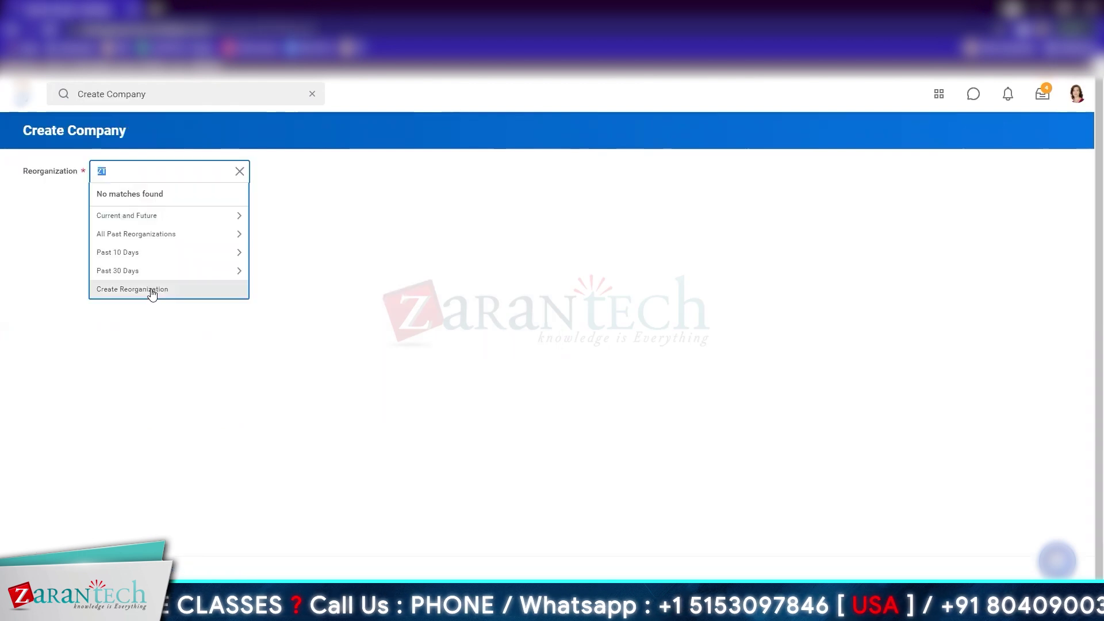
# Begin a new reorganization named 'ZT Training', then cancel it, returning to Create Company
pyautogui.click(150, 290)
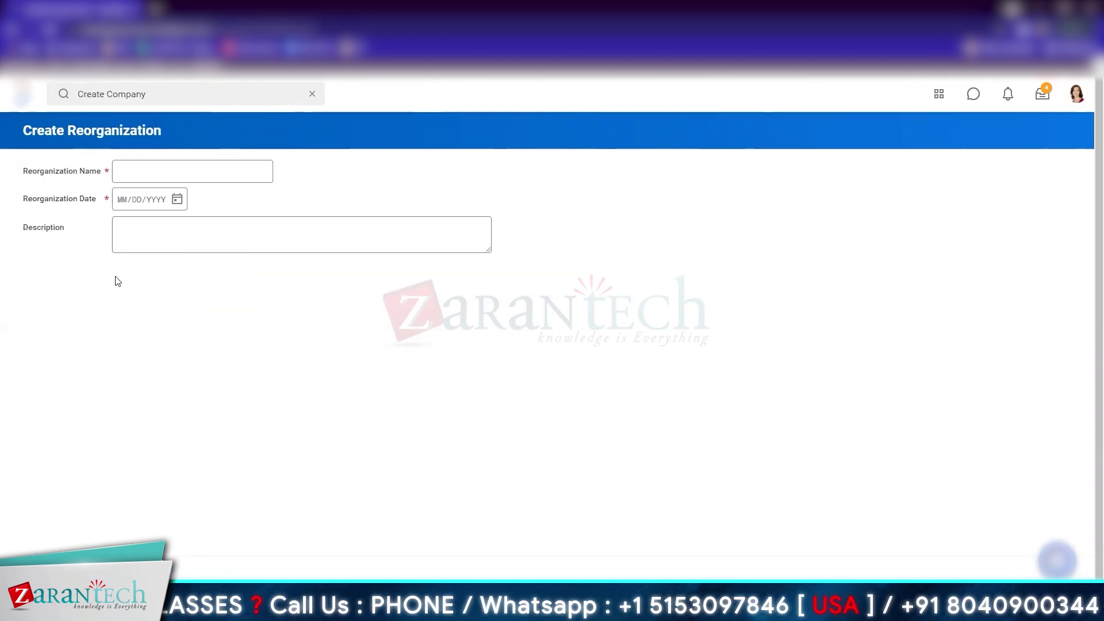
pyautogui.click(166, 171)
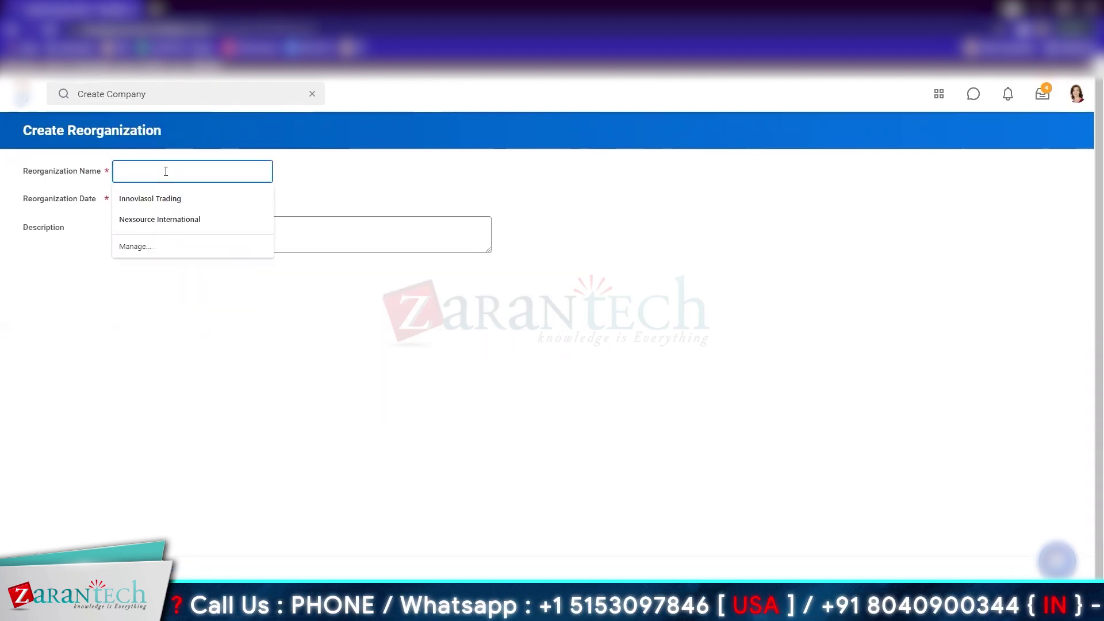
pyautogui.write('ZT Training')
pyautogui.press('Tab')
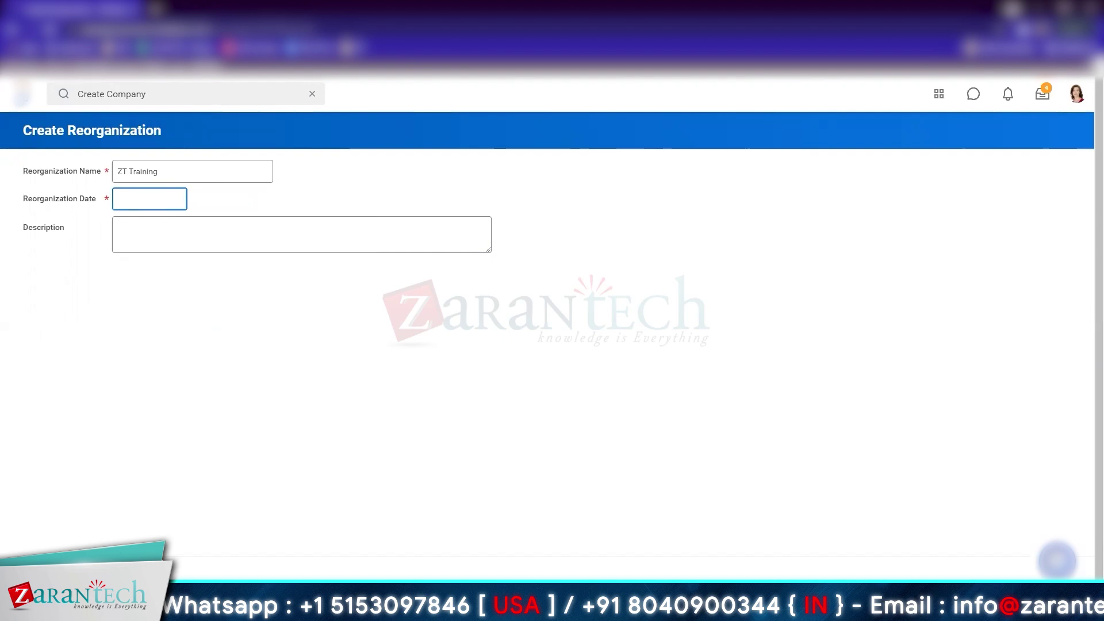
pyautogui.click(107, 574)
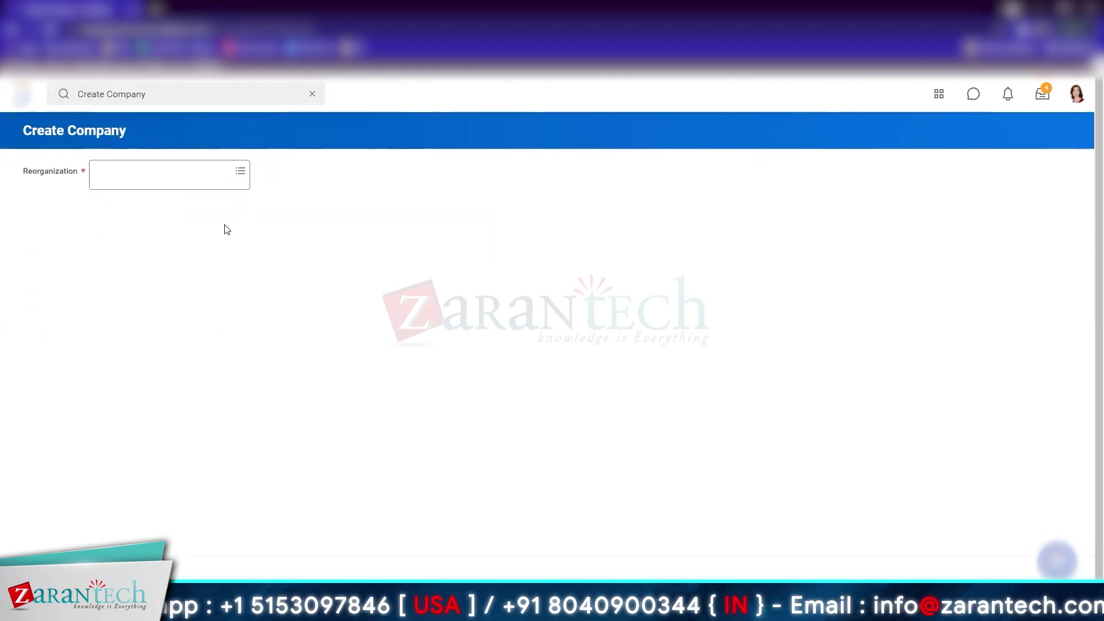
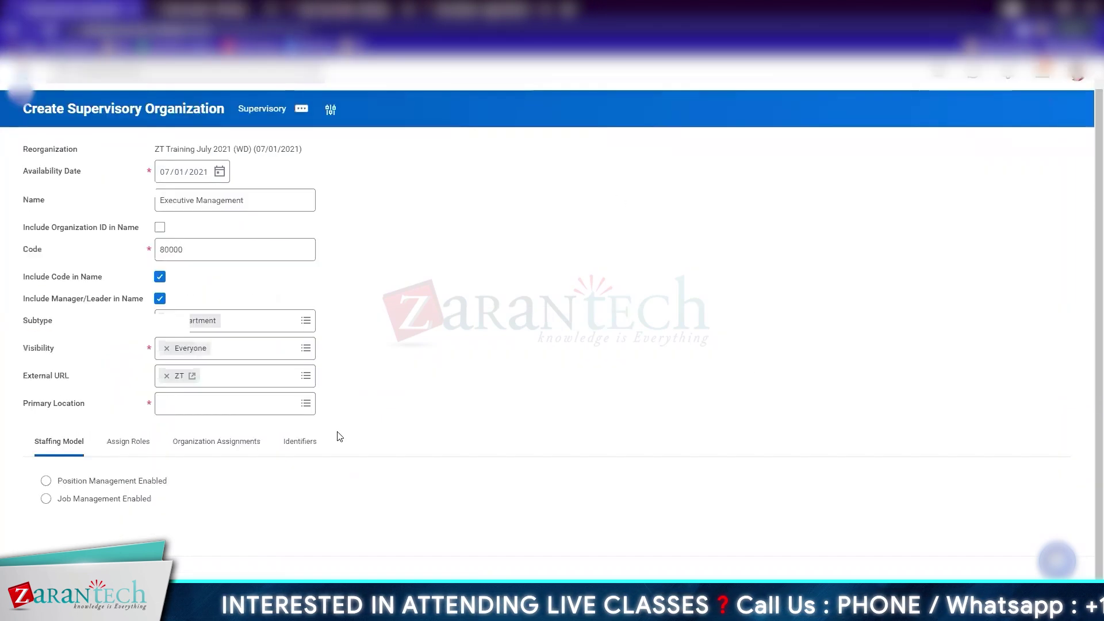
# Make ZT San Francisco the primary location and enable Position Management staffing, then show role assignments
pyautogui.click(197, 405)
pyautogui.write('ZT')
pyautogui.press('Return')
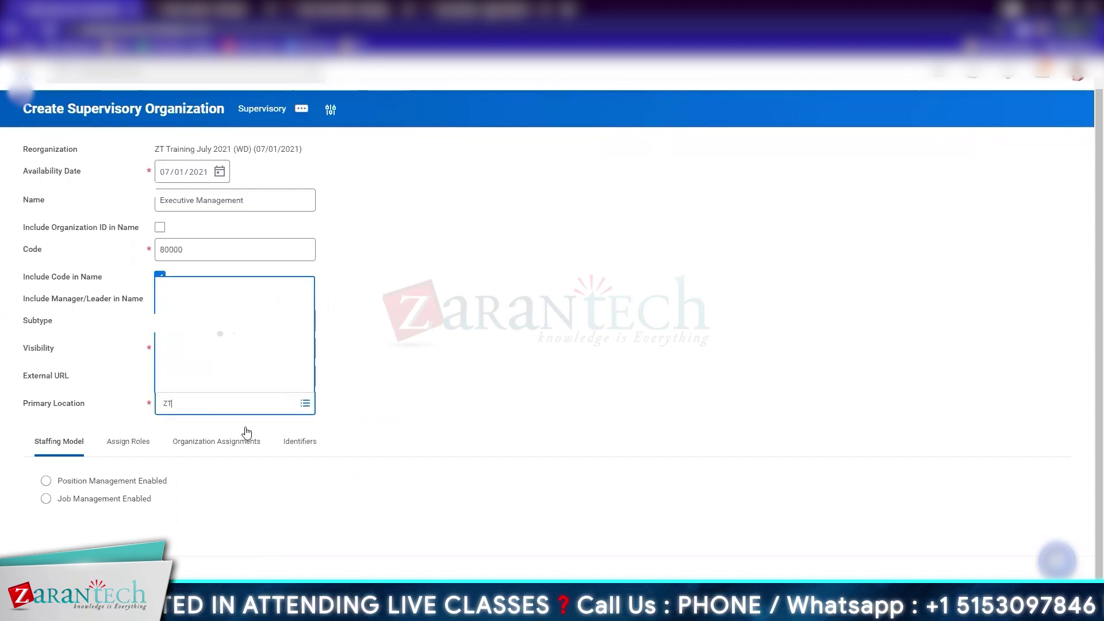
pyautogui.click(277, 426)
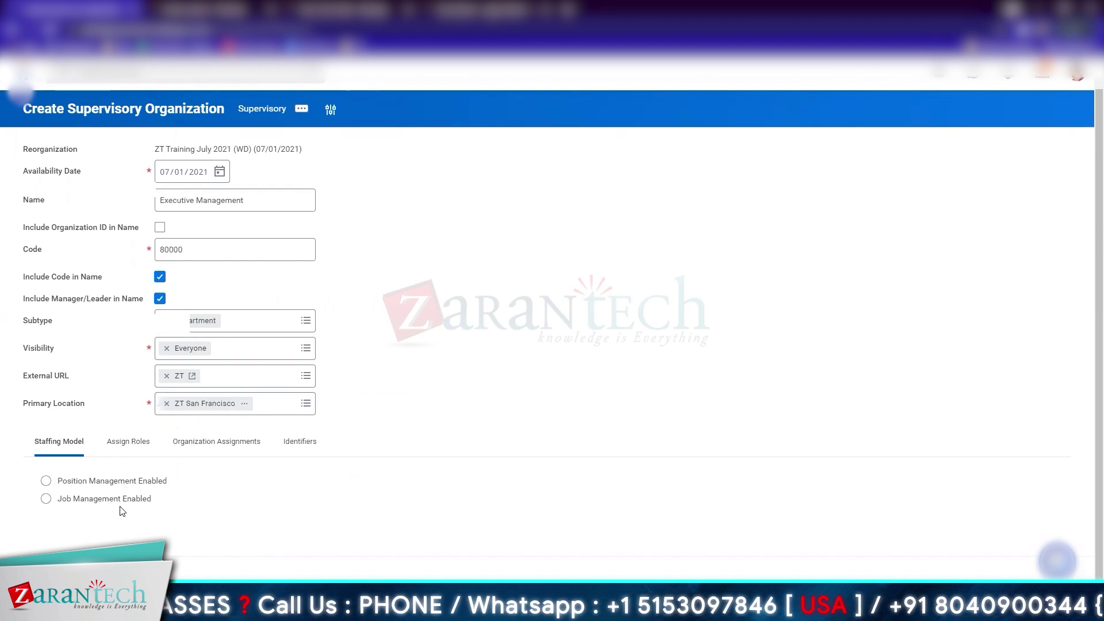
pyautogui.click(129, 486)
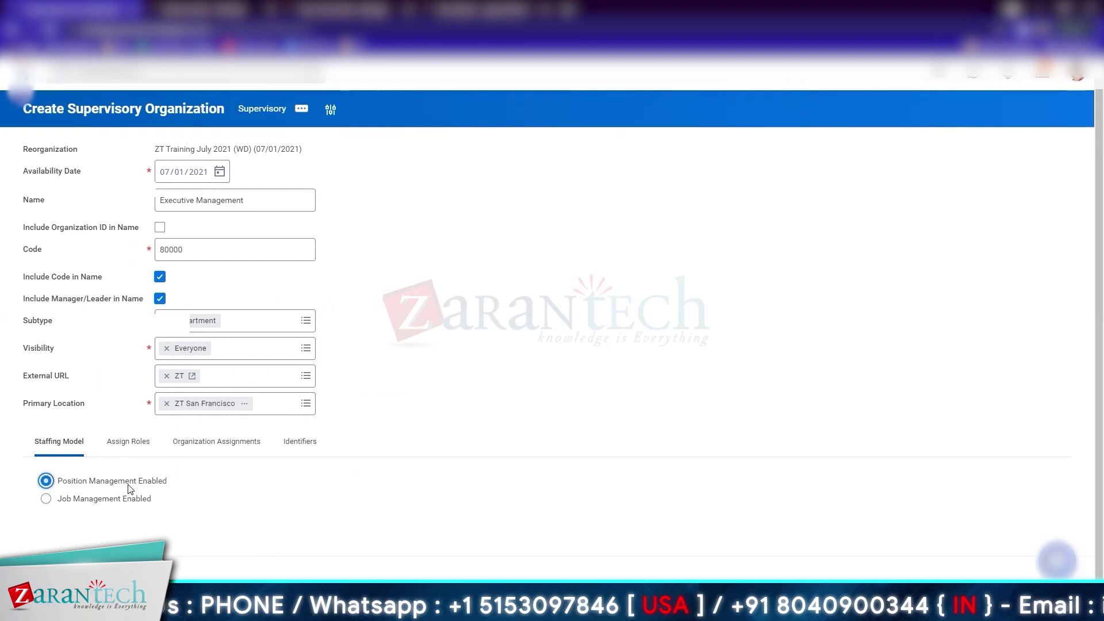
pyautogui.click(127, 441)
pyautogui.scroll(-1, 478, 375)
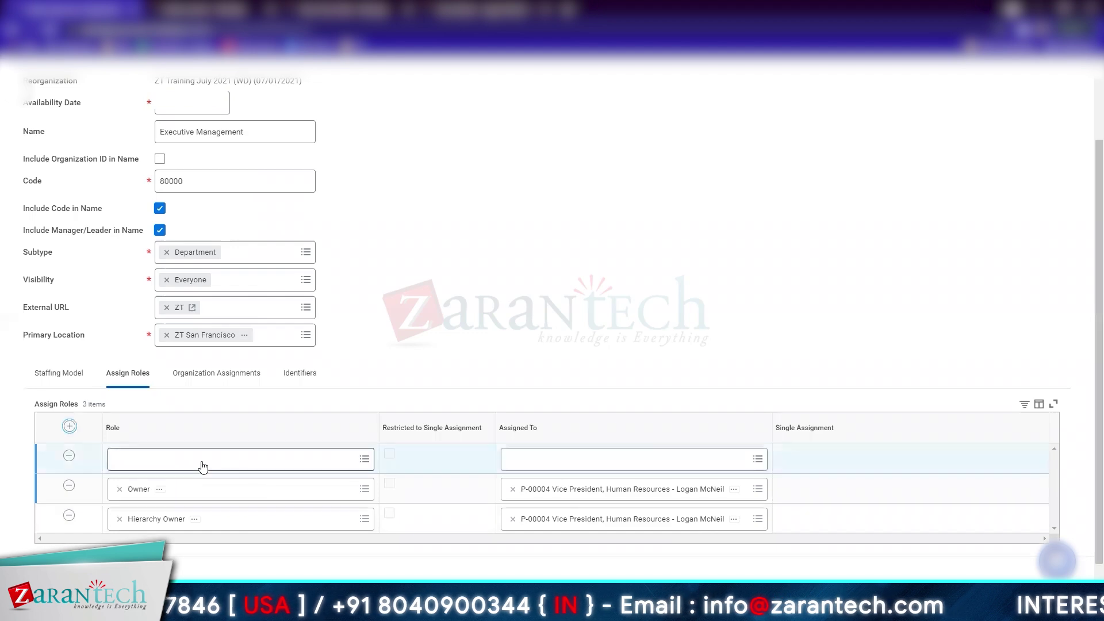
# Add Manager and HR Partner role rows to the organization's role assignments
pyautogui.click(203, 460)
pyautogui.write('Manager')
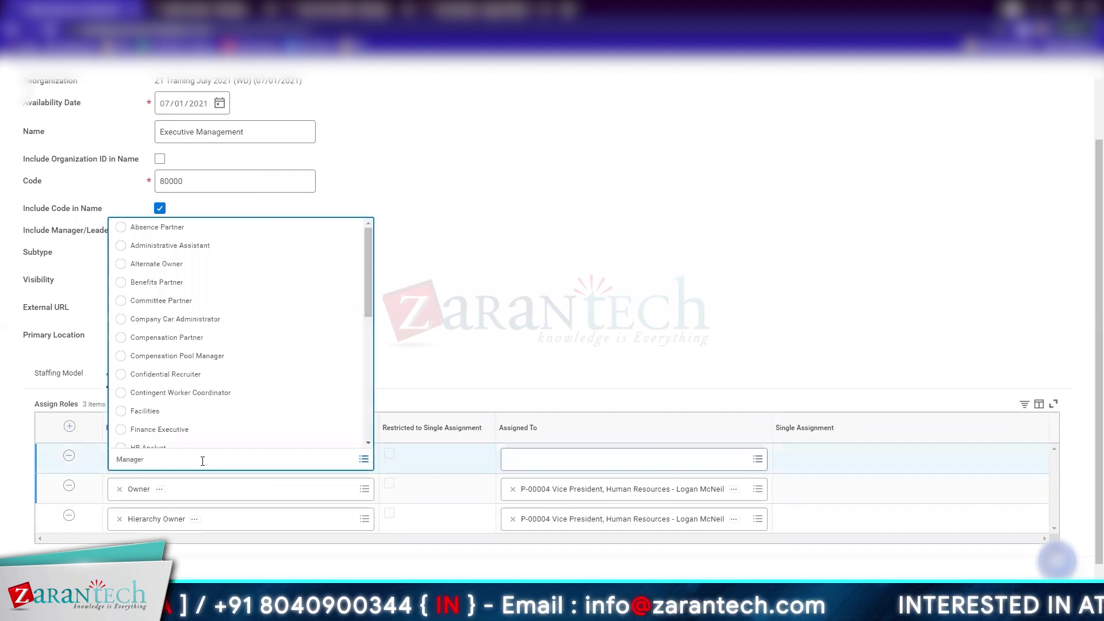
pyautogui.press('Return')
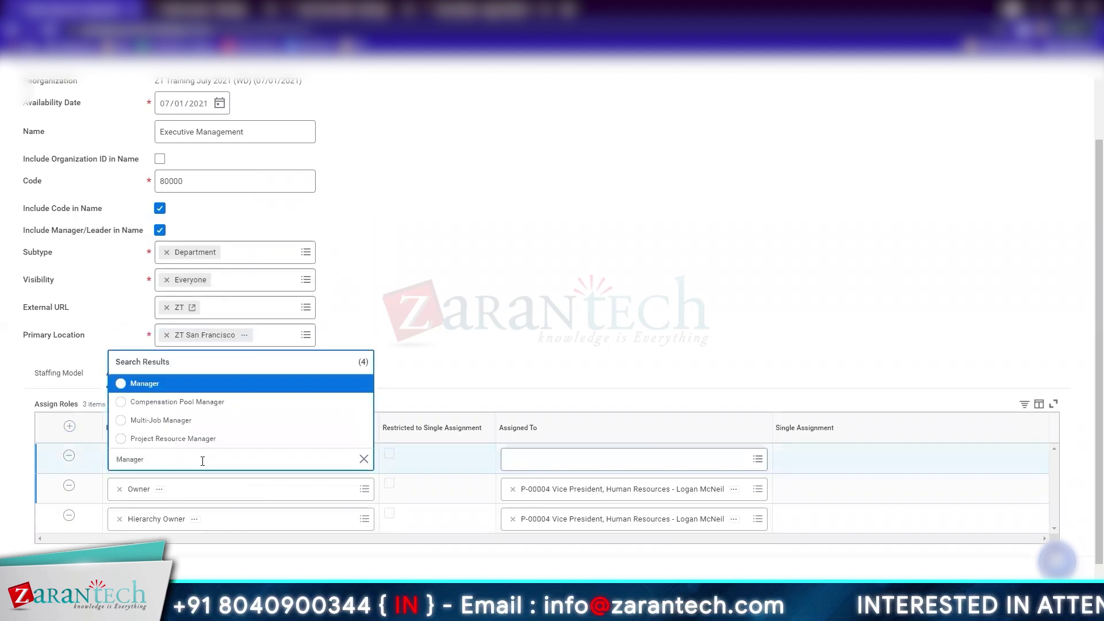
pyautogui.click(166, 384)
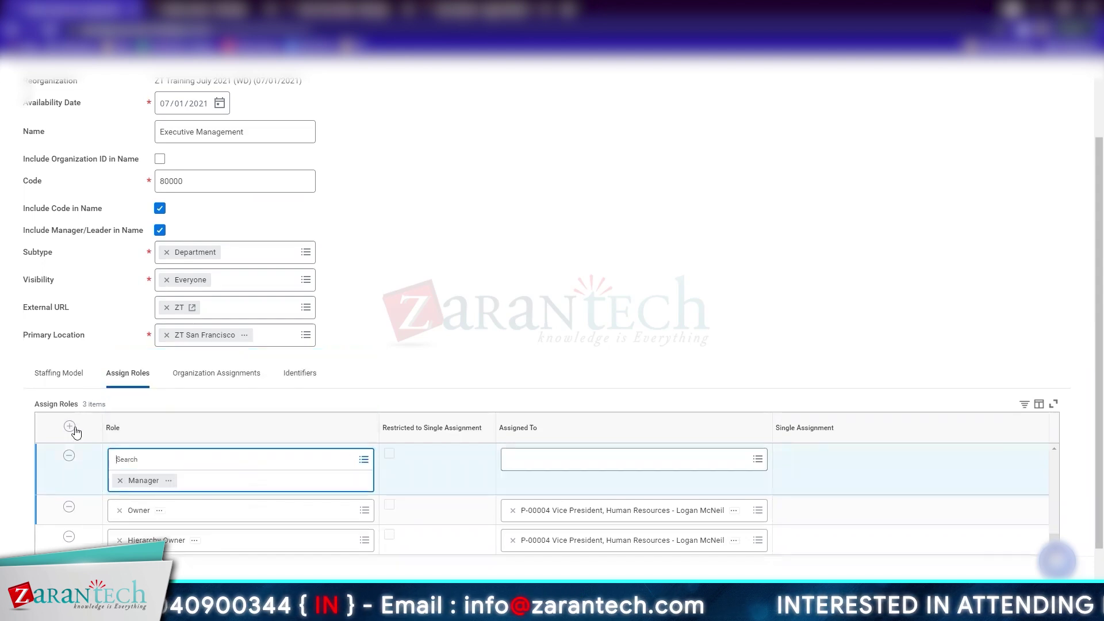
pyautogui.click(168, 464)
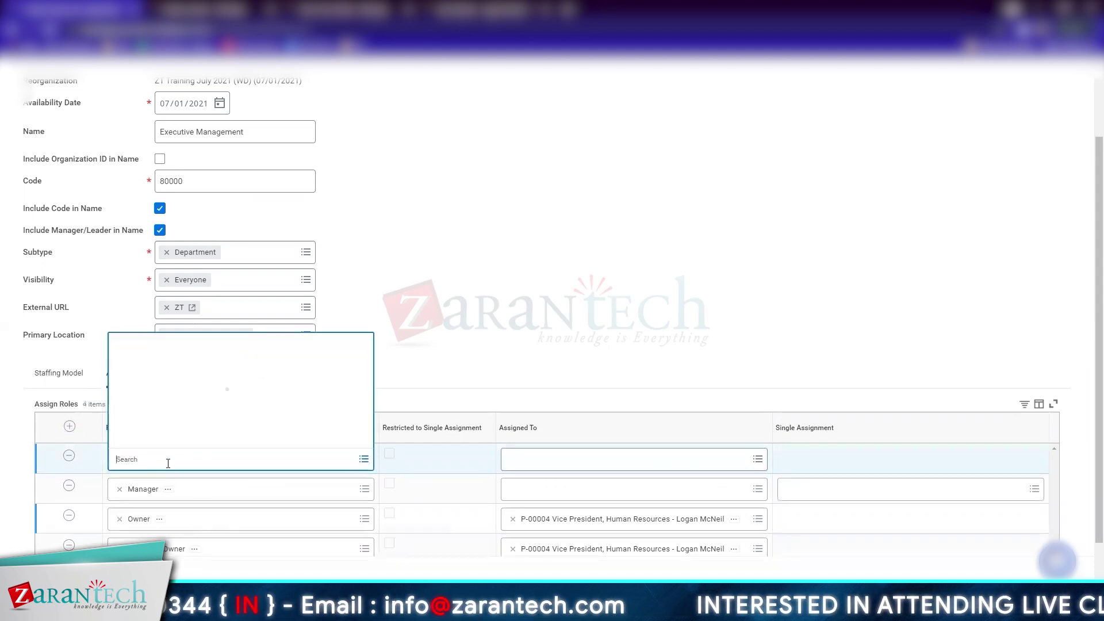
pyautogui.write('Hr Partner')
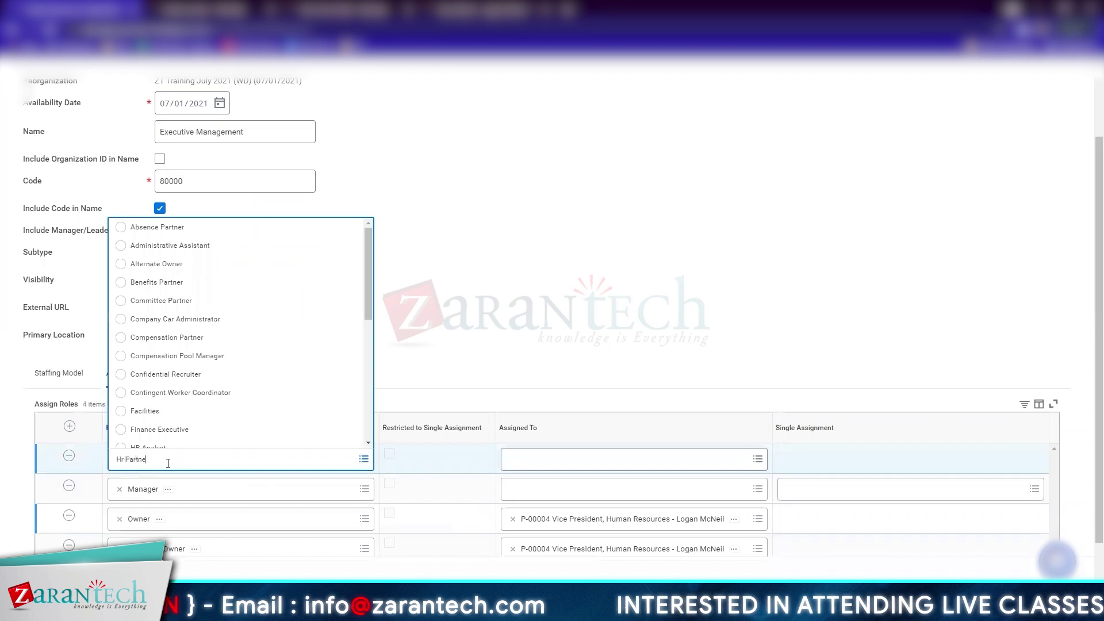
pyautogui.press('Return')
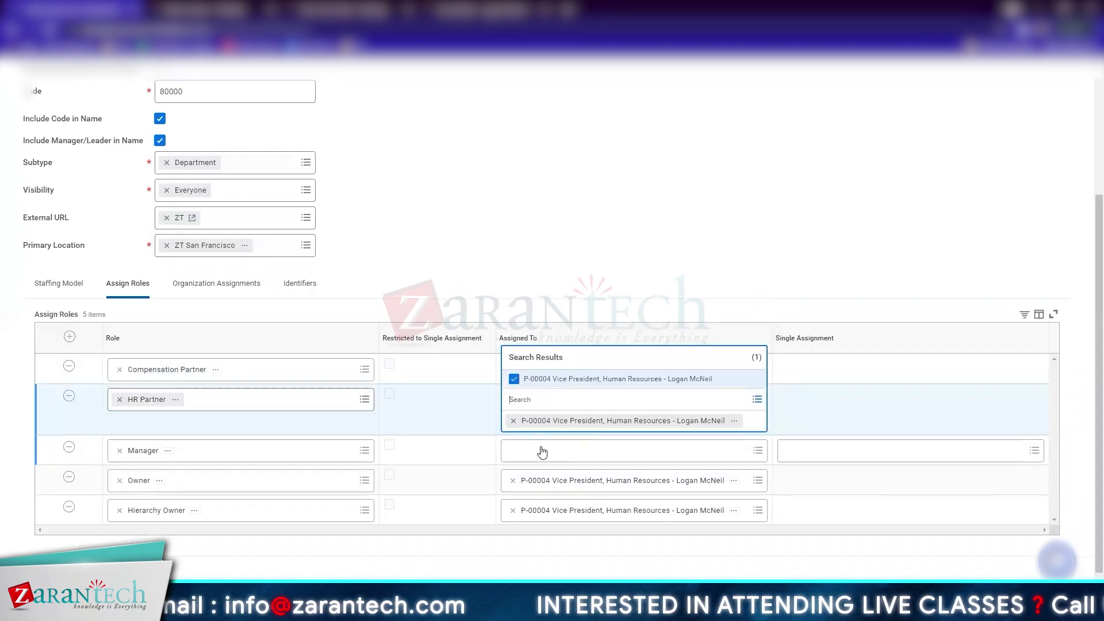
# Assign the Manager role to the Vice President, Human Resources position
pyautogui.click(542, 450)
pyautogui.write('Logan')
pyautogui.press('Return')
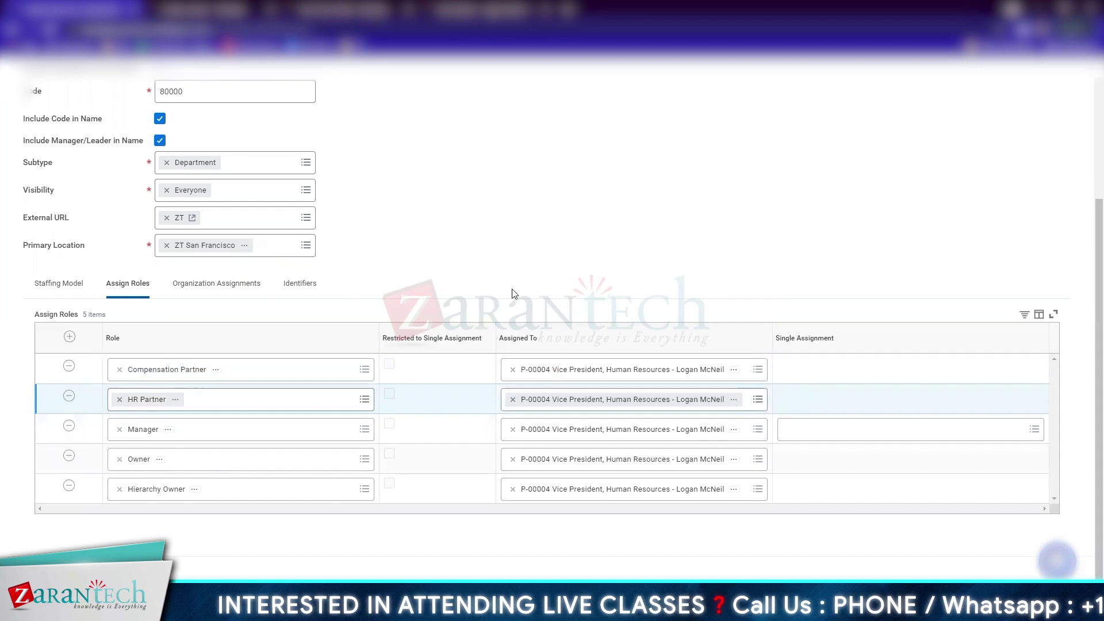
pyautogui.scroll(3, 387, 435)
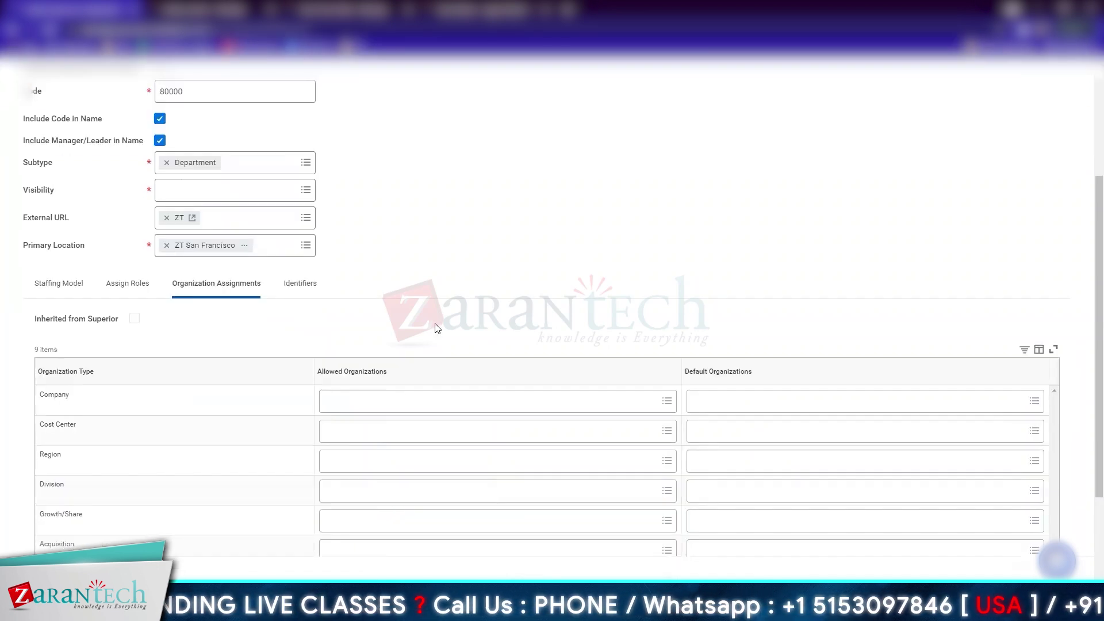
# Set ZT Knights LLC as the default Company in Organization Assignments
pyautogui.click(731, 401)
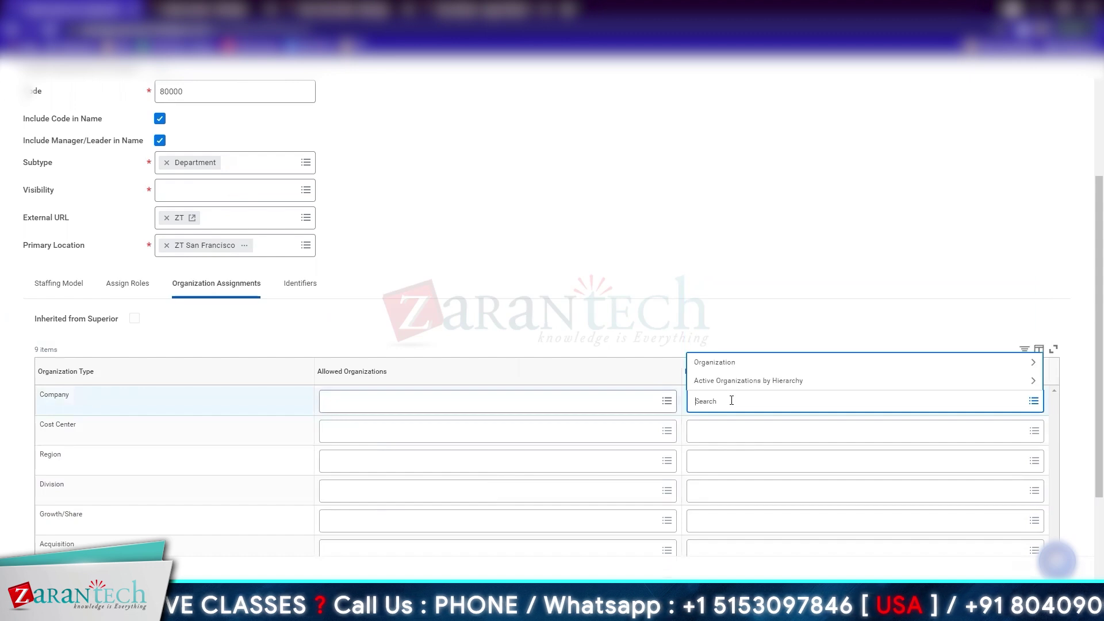
pyautogui.write('zt')
pyautogui.press('Return')
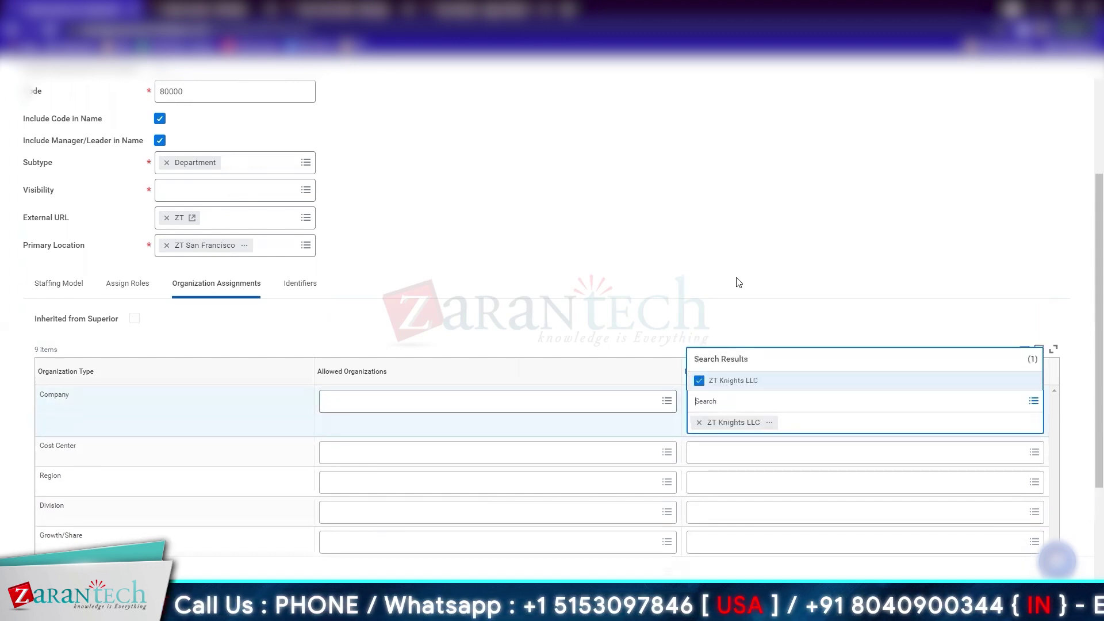
pyautogui.click(738, 283)
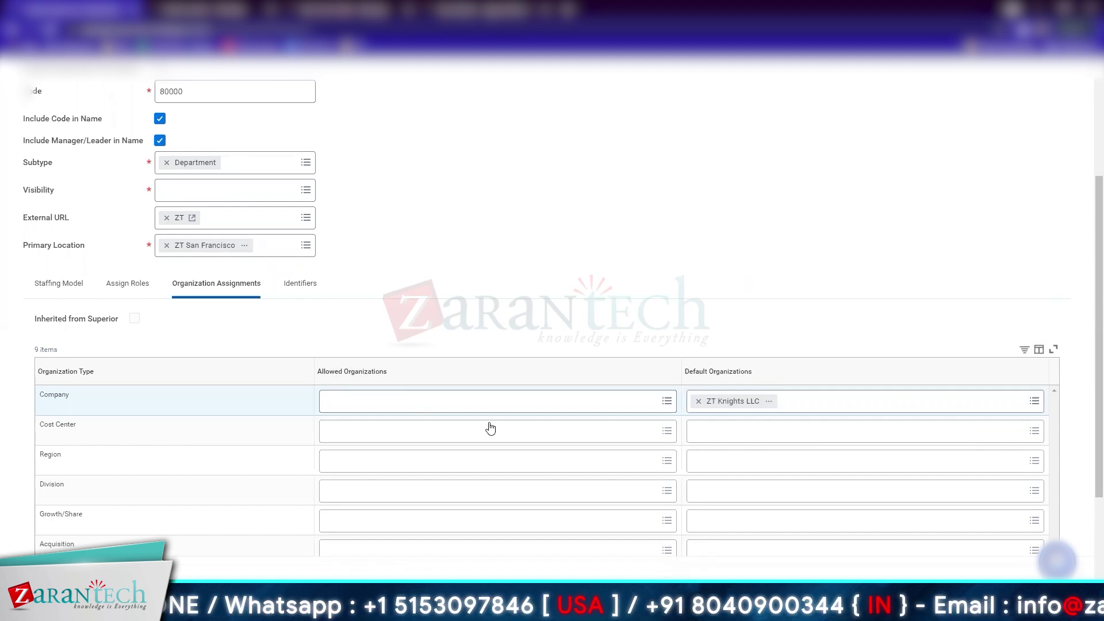
pyautogui.scroll(3, 330, 177)
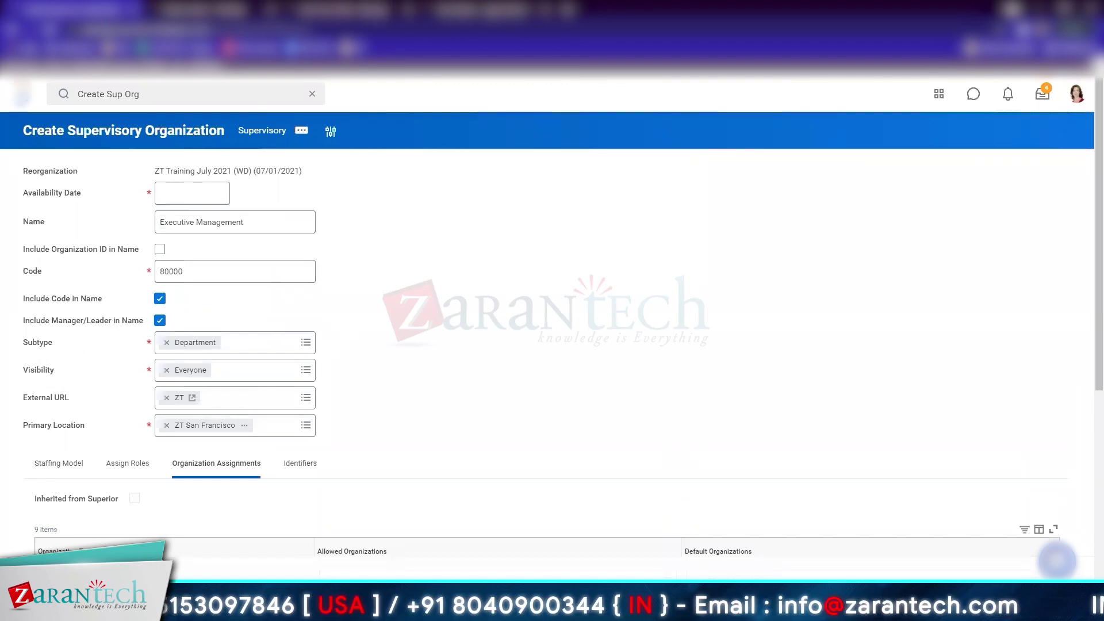
# Give the new cost center code 80000, include the code in its name, subtype Cost Center
pyautogui.click(246, 9)
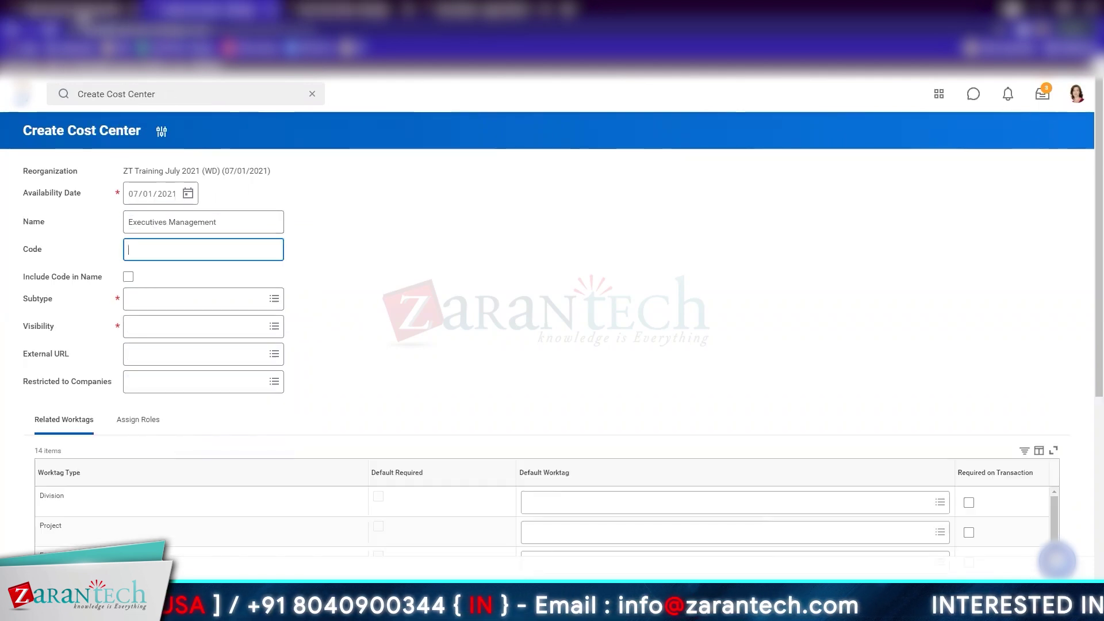
pyautogui.click(72, 10)
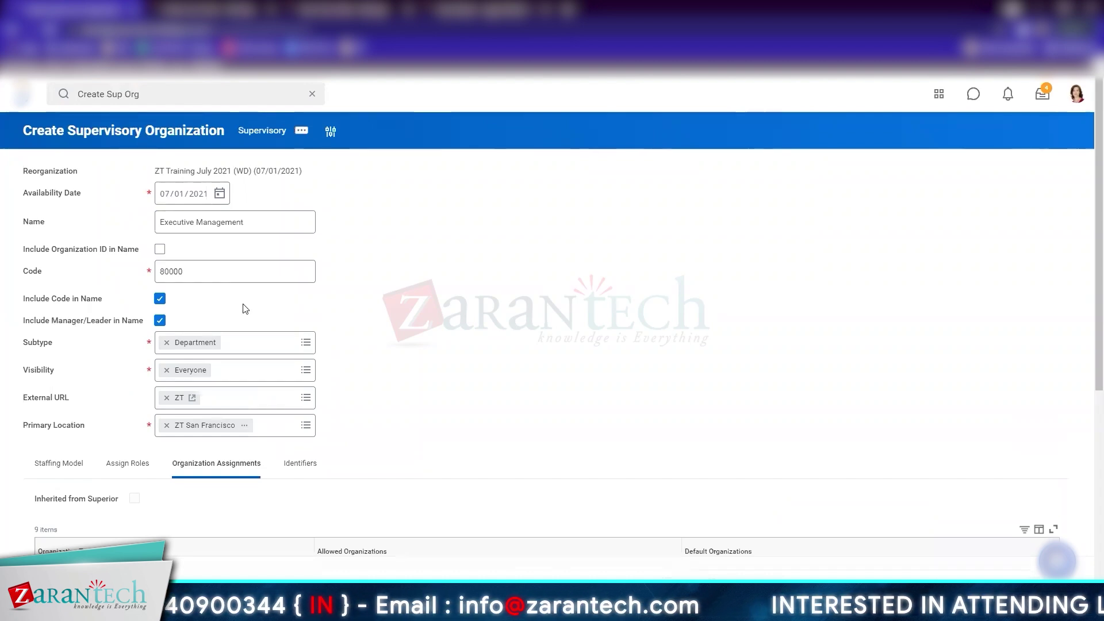
pyautogui.click(196, 10)
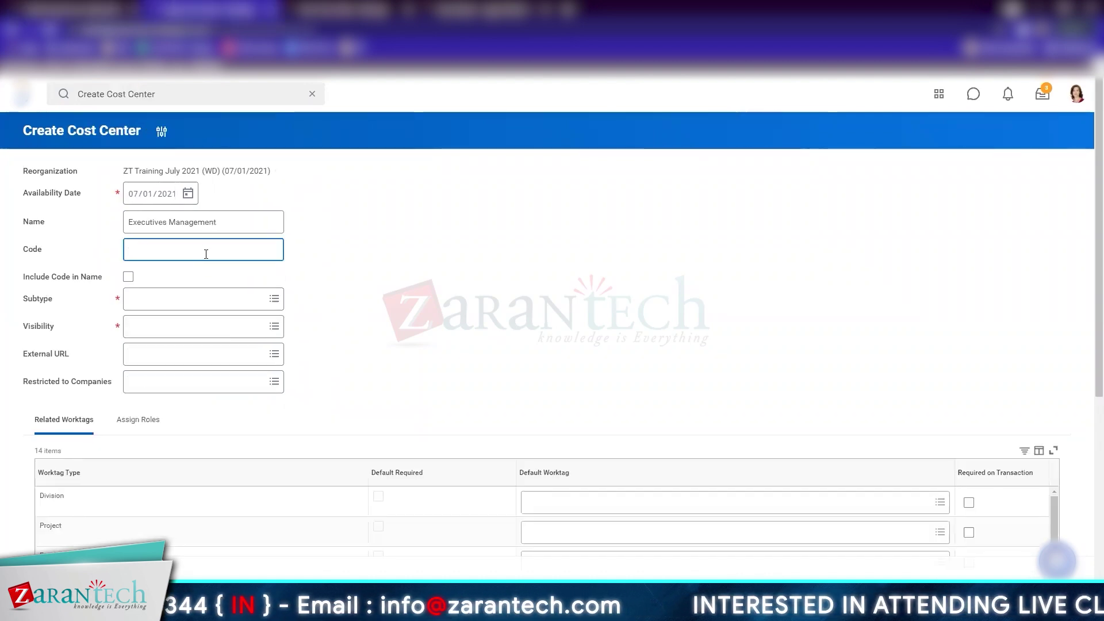
pyautogui.write('80000')
pyautogui.click(128, 277)
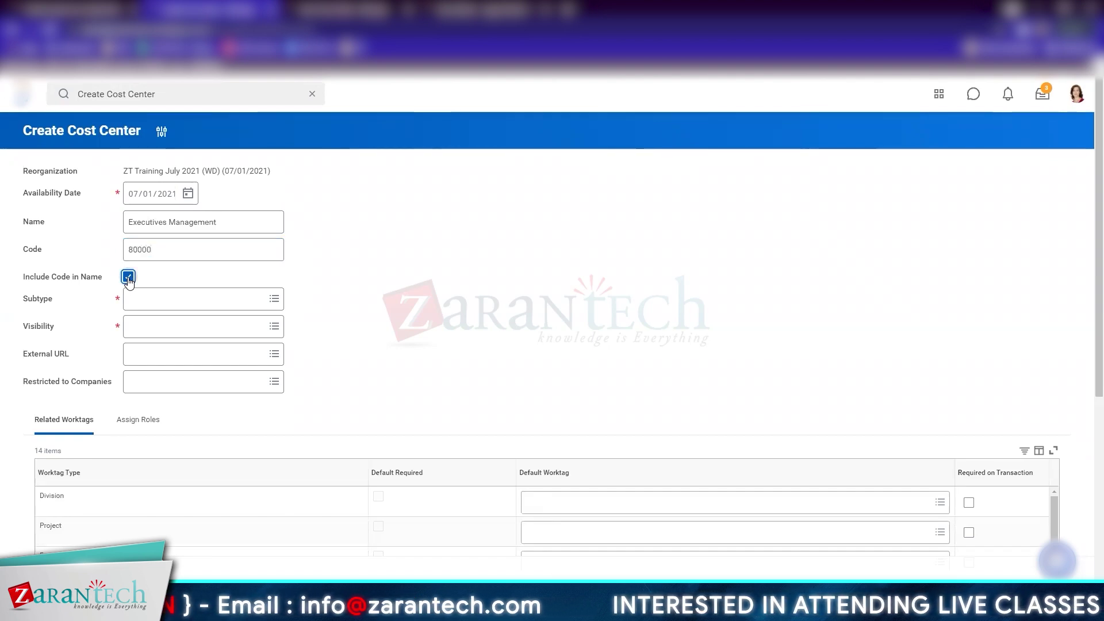
pyautogui.click(137, 305)
pyautogui.click(165, 321)
# Make the cost center visible to Everyone and restrict it to ZT Knights LLC
pyautogui.click(212, 357)
pyautogui.click(163, 347)
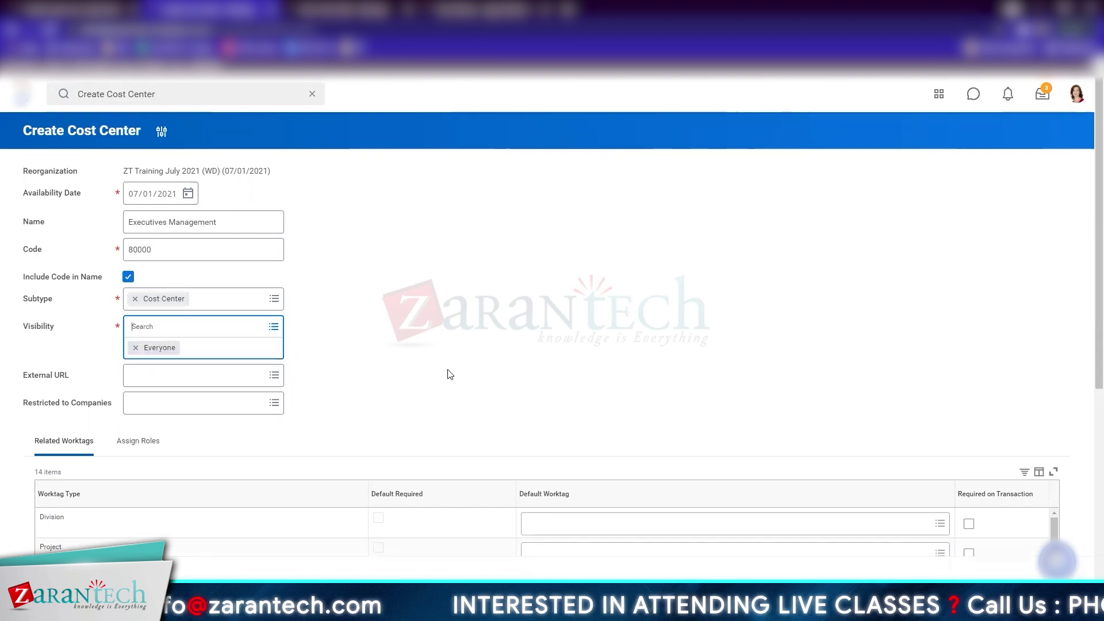
pyautogui.click(214, 360)
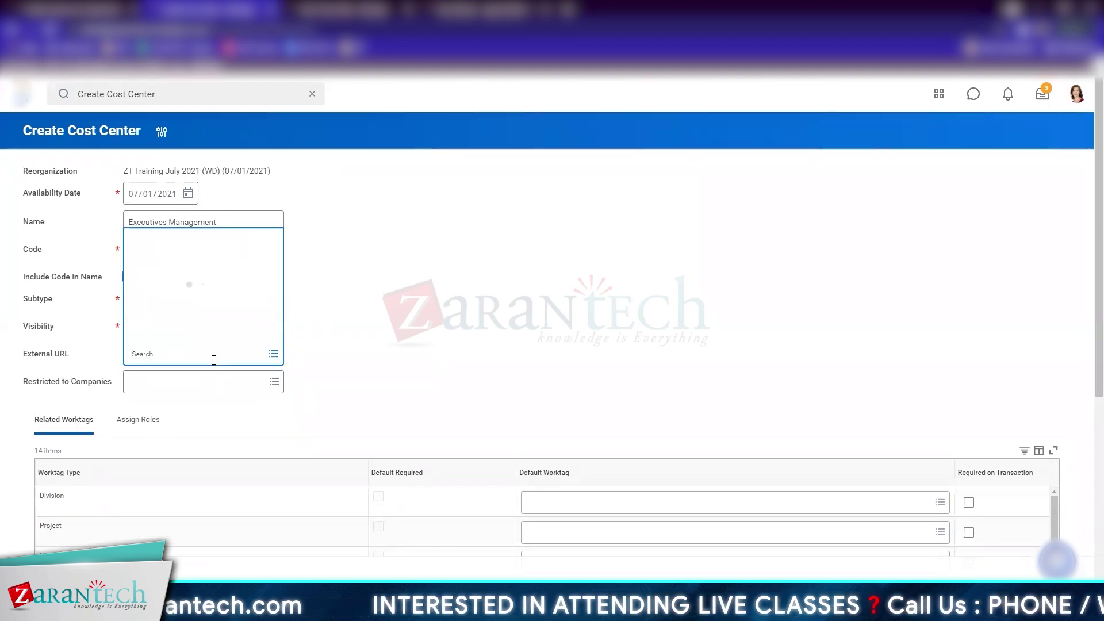
pyautogui.click(452, 369)
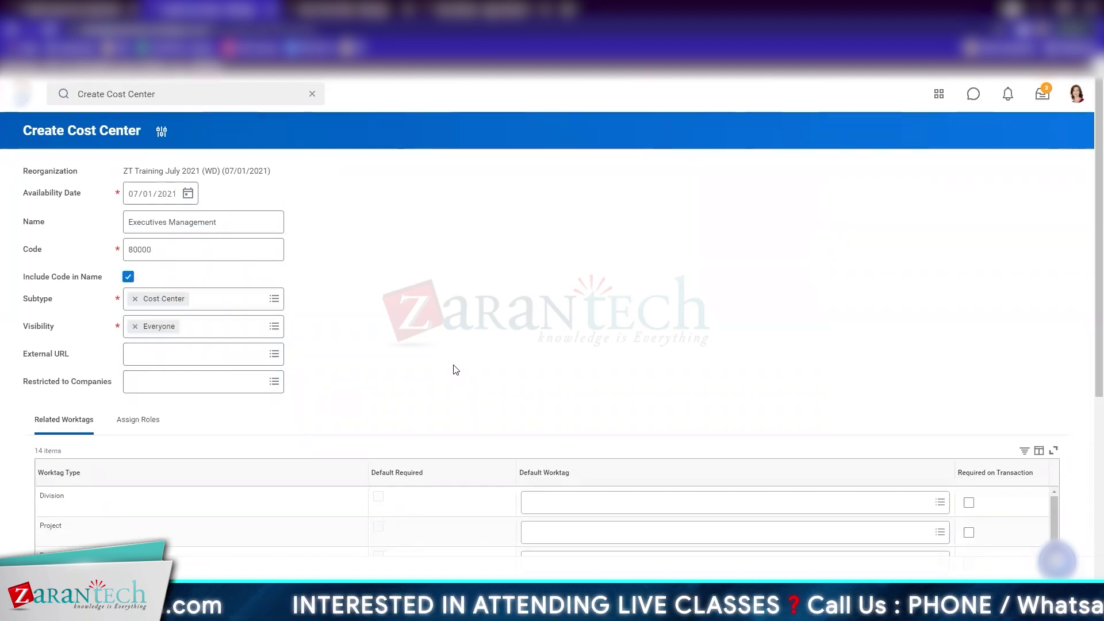
pyautogui.click(251, 386)
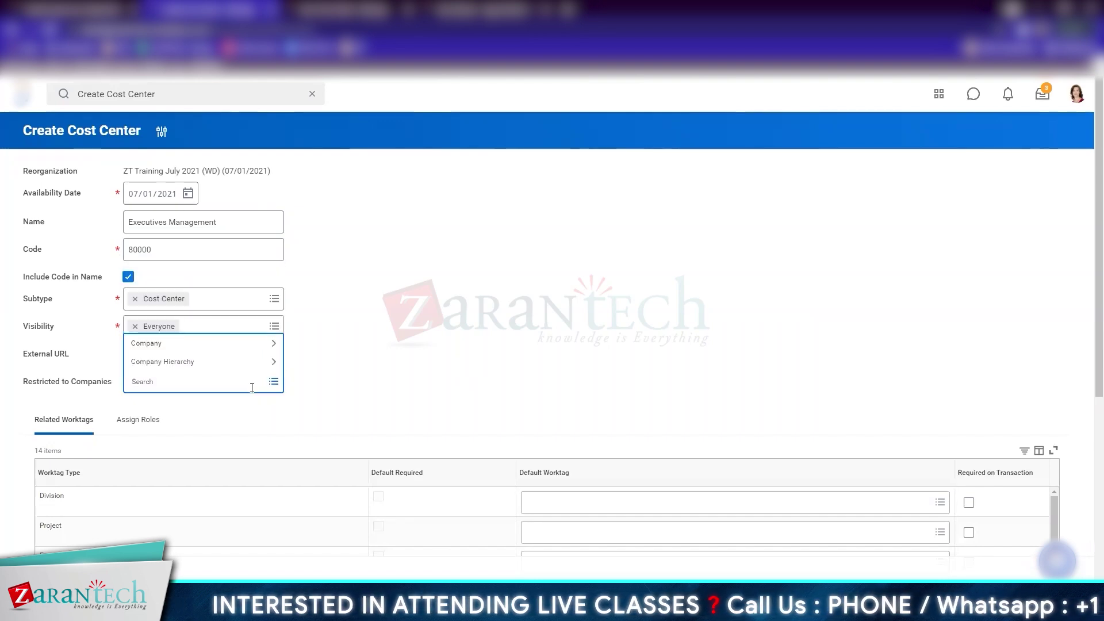
pyautogui.write('zt')
pyautogui.press('Return')
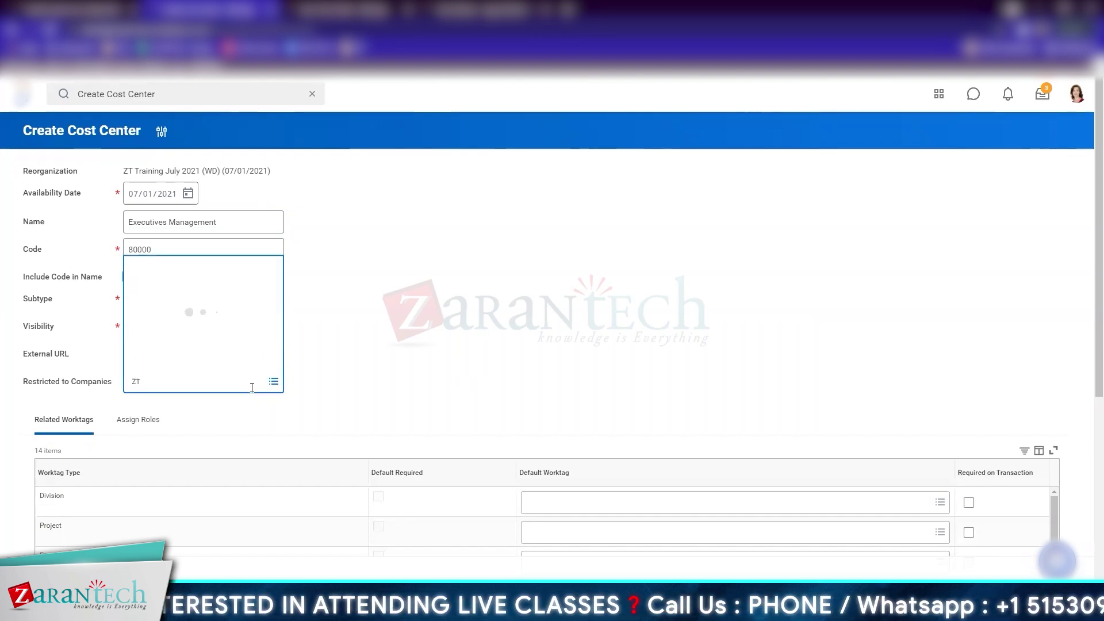
pyautogui.click(502, 362)
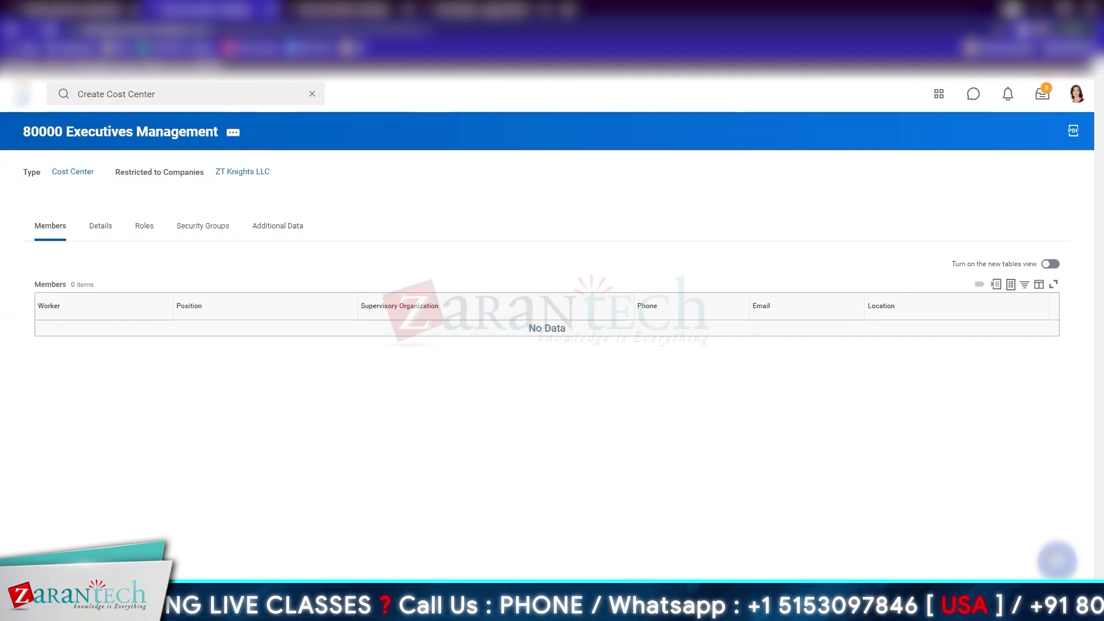
# Make 80000 Executives Management the organization's default cost center
pyautogui.rightClick(128, 137)
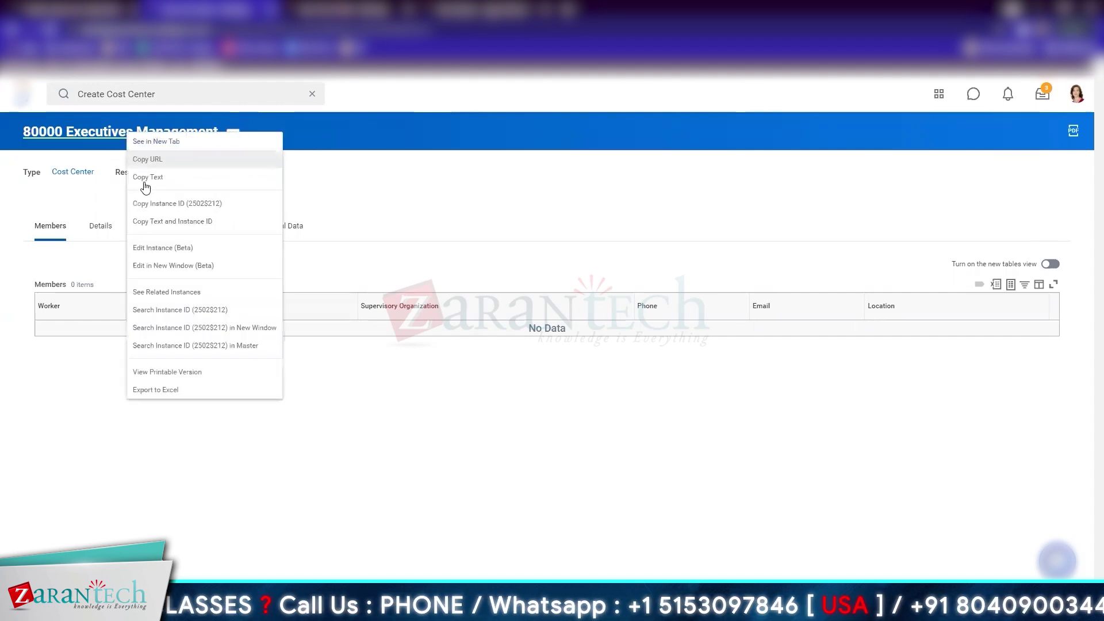
pyautogui.click(176, 178)
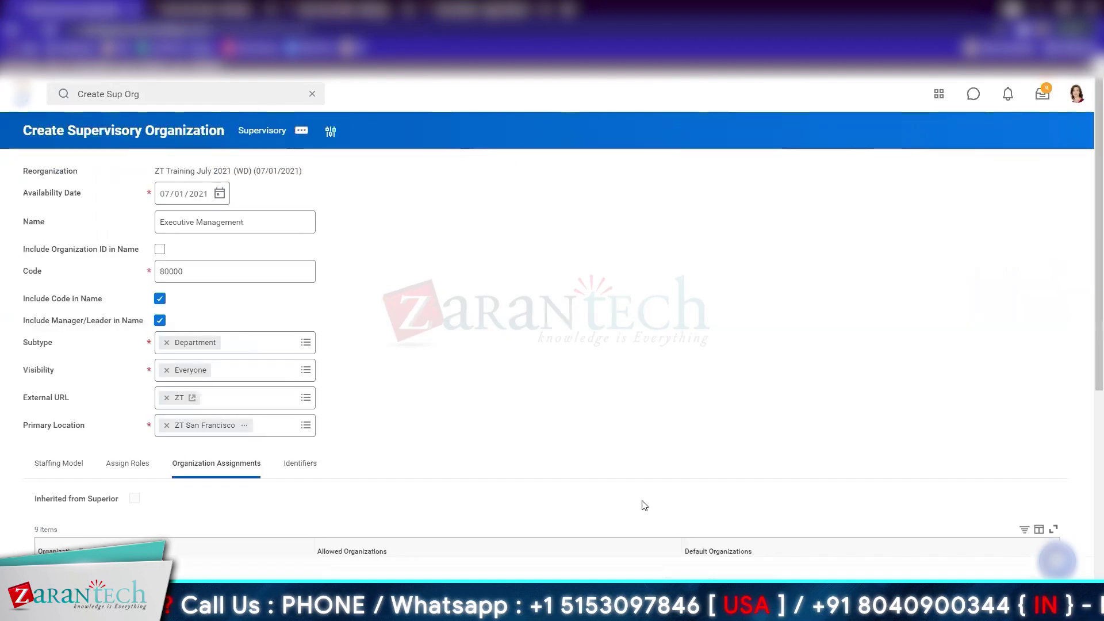
pyautogui.scroll(-6, 644, 506)
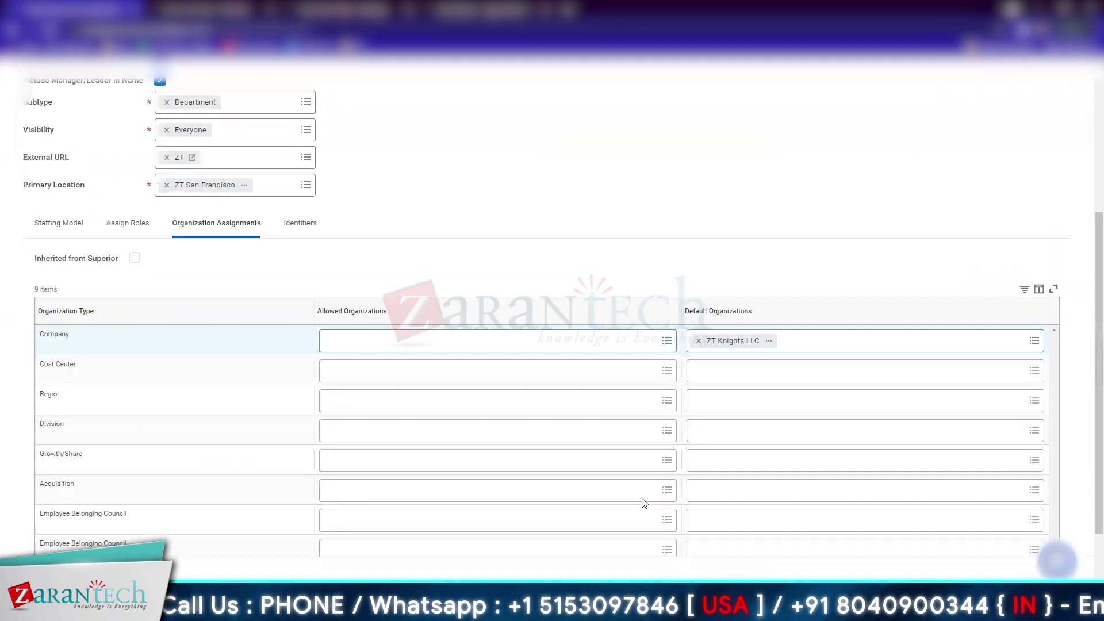
pyautogui.click(723, 280)
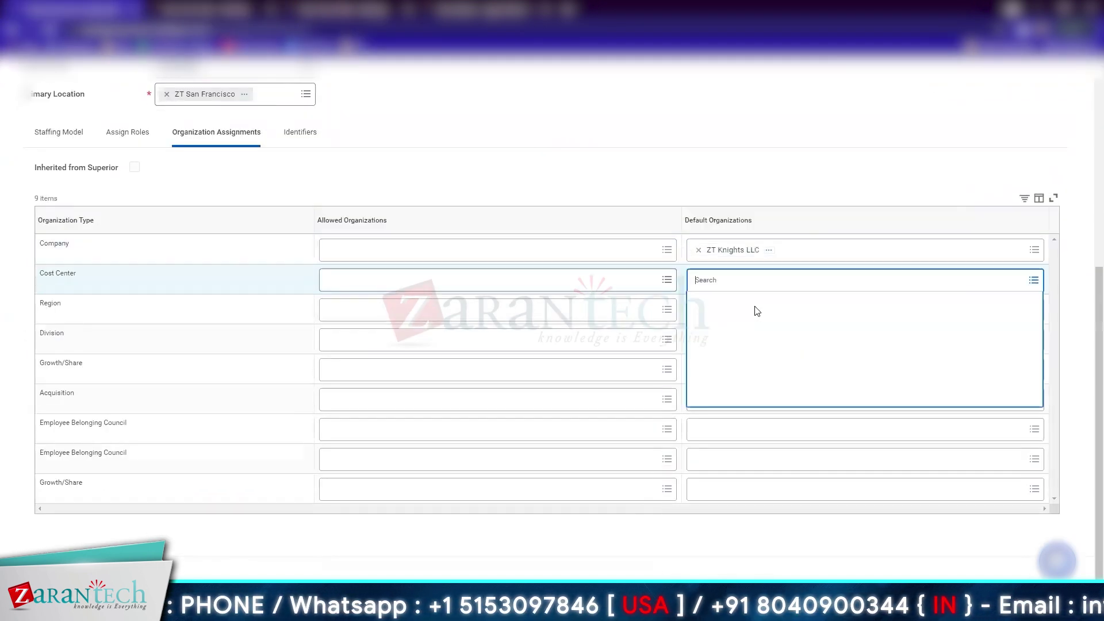
pyautogui.write('80000 Executives Management')
pyautogui.press('Return')
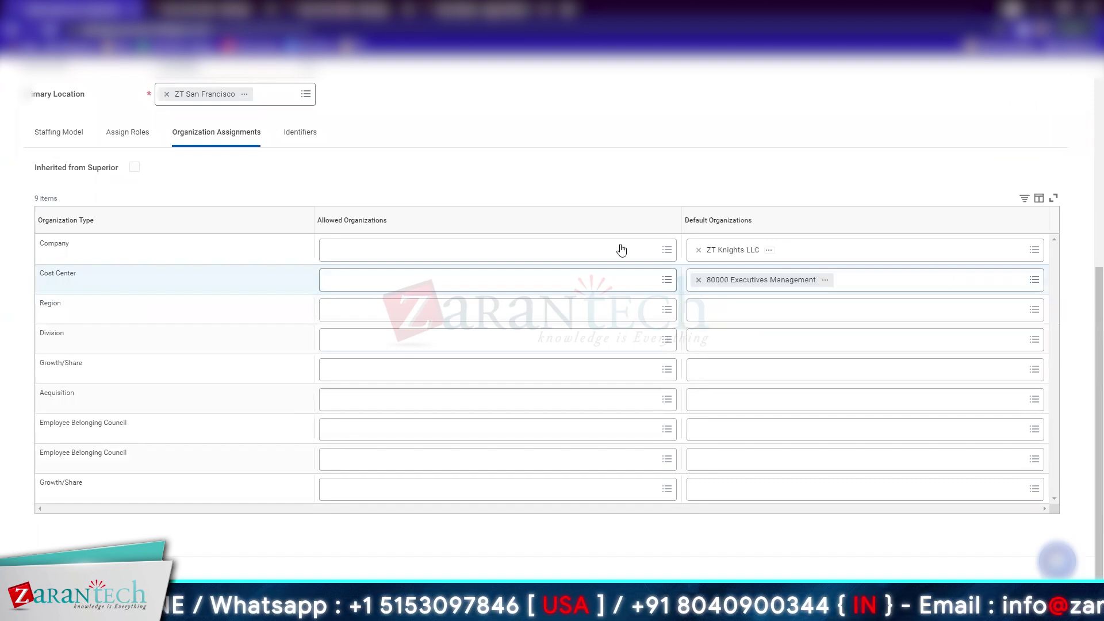
# Set US - Southeast as the default region and review the organization's identifiers
pyautogui.click(705, 308)
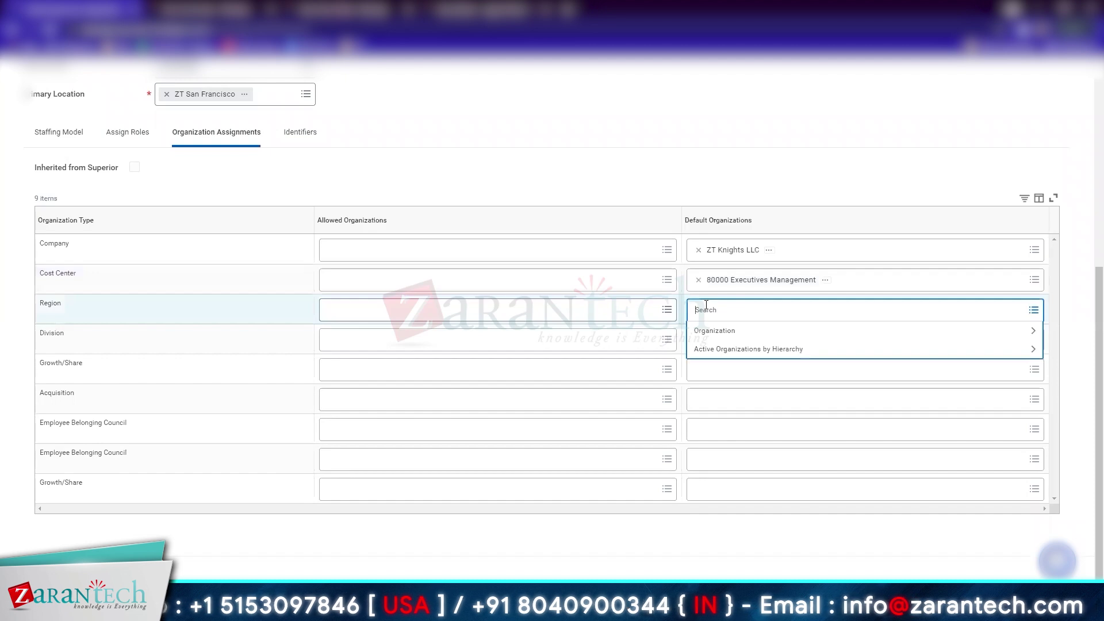
pyautogui.write('US - Southeast')
pyautogui.press('Return')
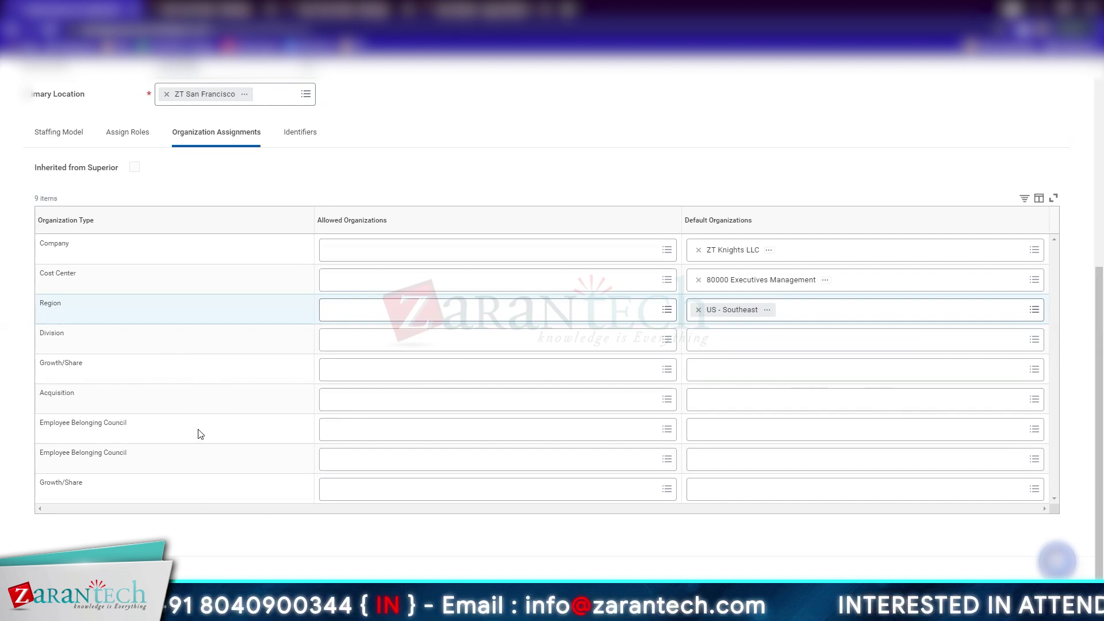
pyautogui.click(299, 136)
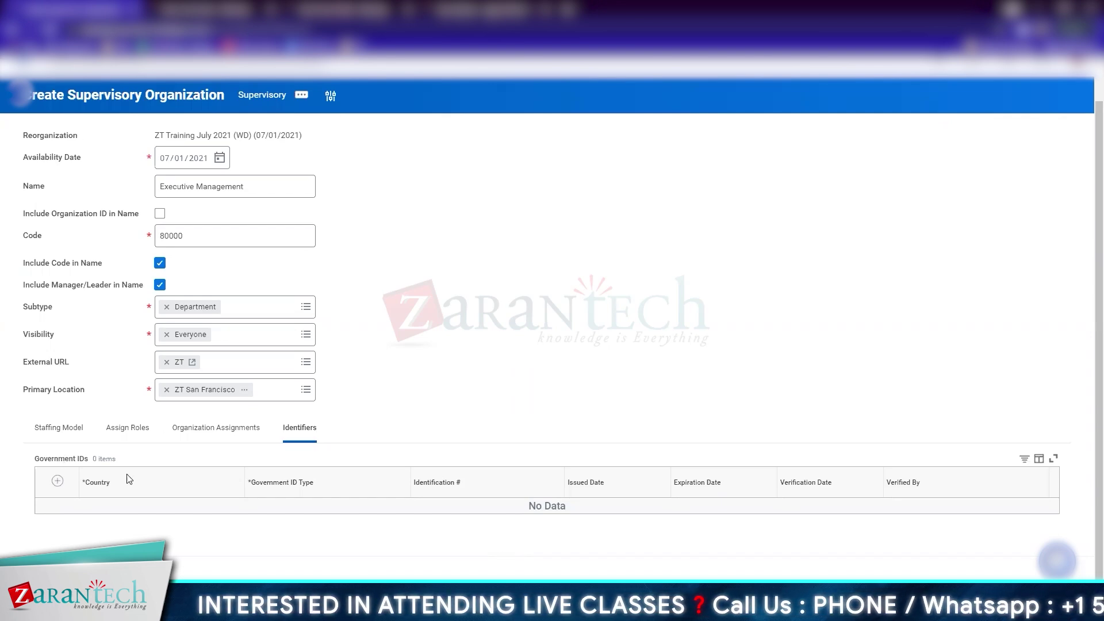
# Bring up the Reorganization actions of the created 80000 Executive Management Department
pyautogui.scroll(1, 355, 438)
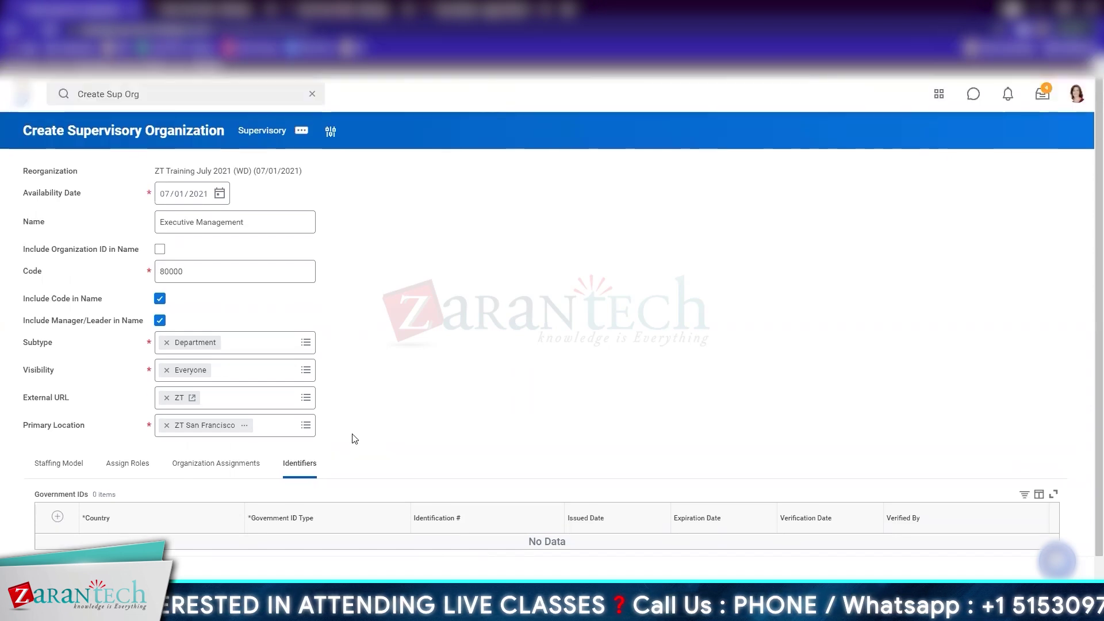
pyautogui.scroll(-1, 355, 438)
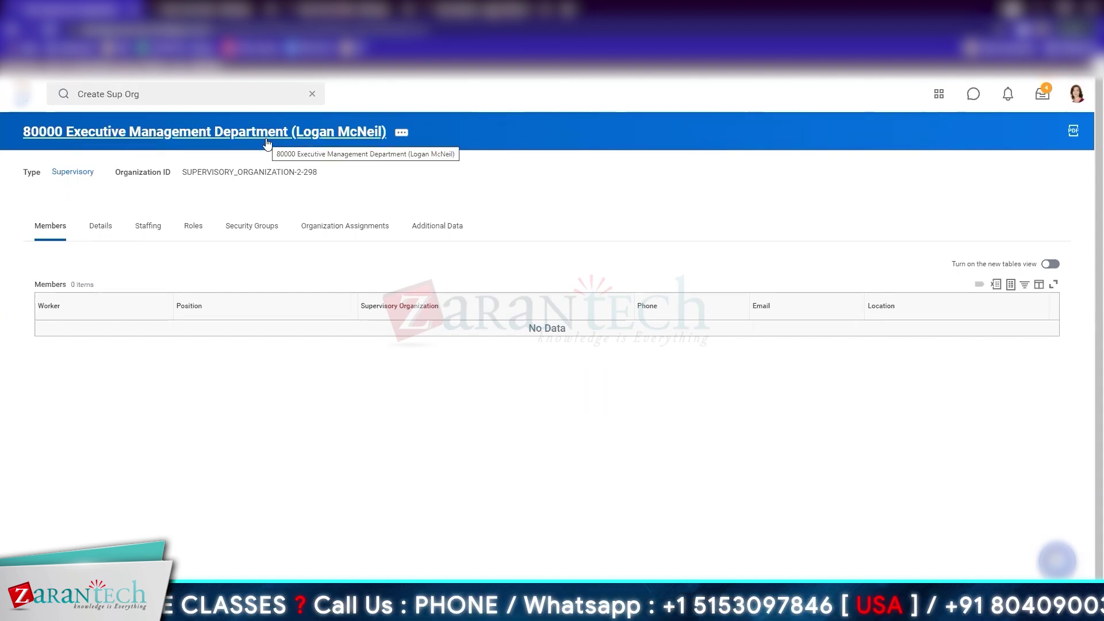
pyautogui.click(401, 133)
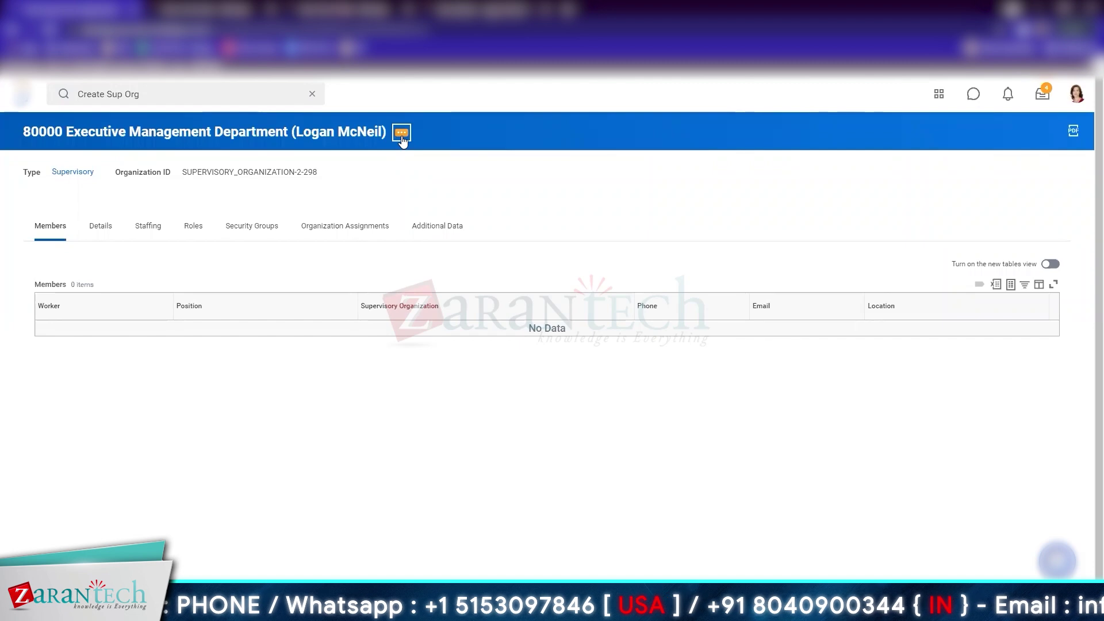
pyautogui.moveTo(459, 502)
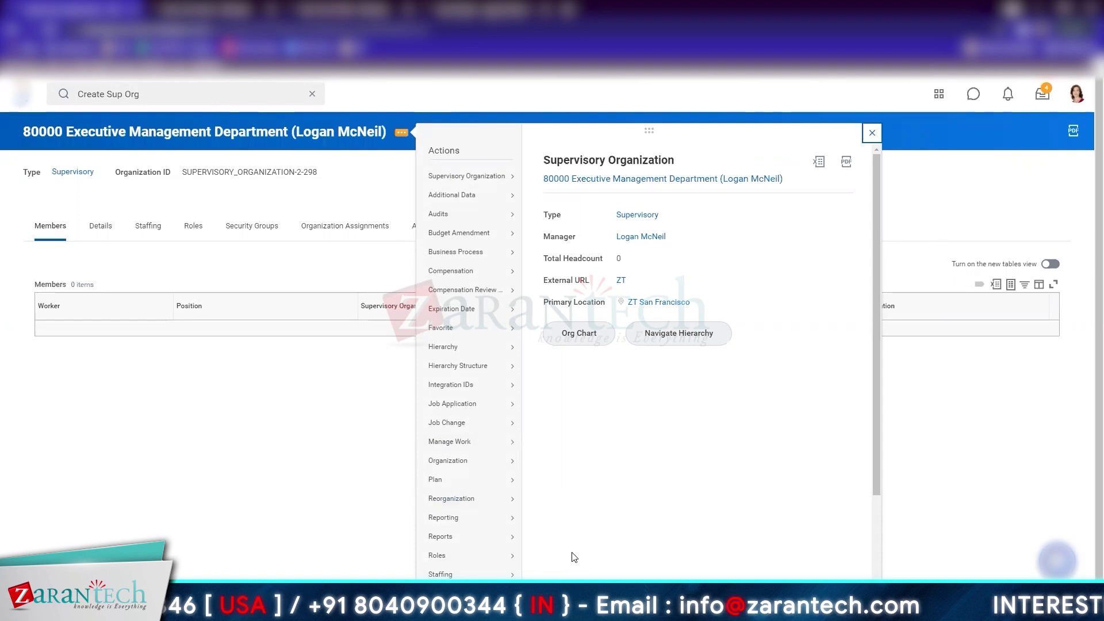
# Create subordinate 81000 Sales & Marketting with code and manager in its name, then view details
pyautogui.click(550, 513)
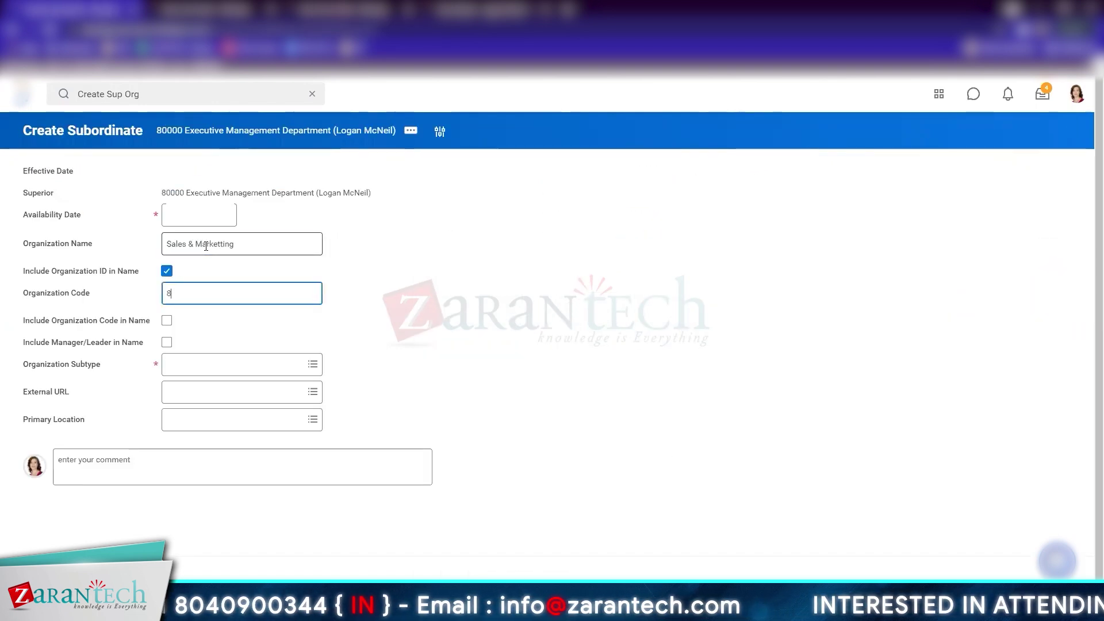
pyautogui.write('100')
pyautogui.press('Tab')
pyautogui.press('space')
pyautogui.press('Tab')
pyautogui.press('space')
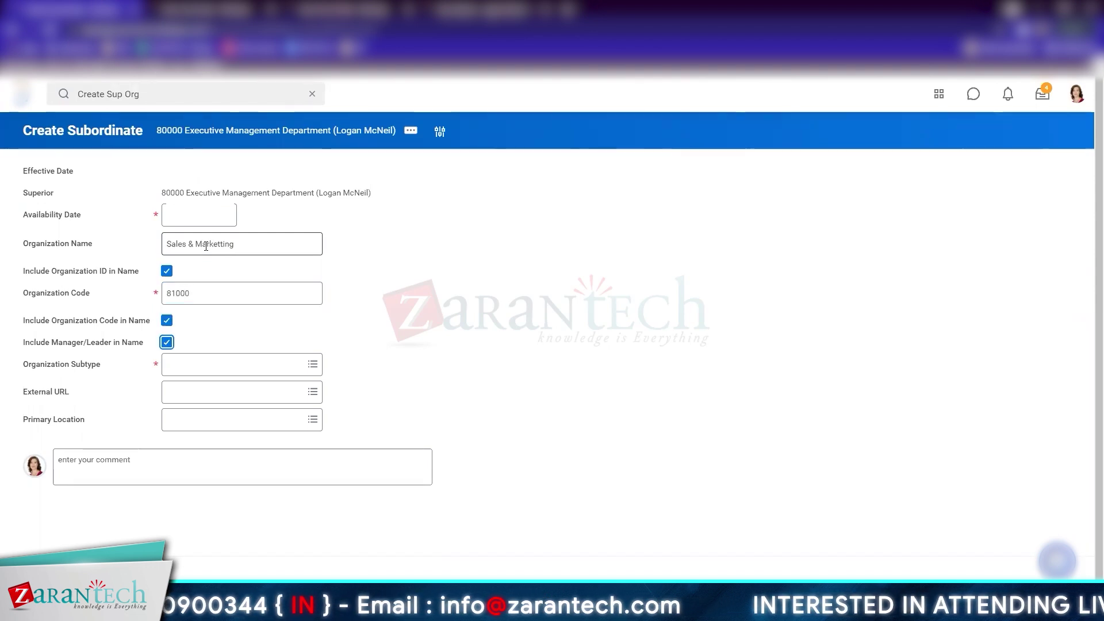
pyautogui.press('Tab')
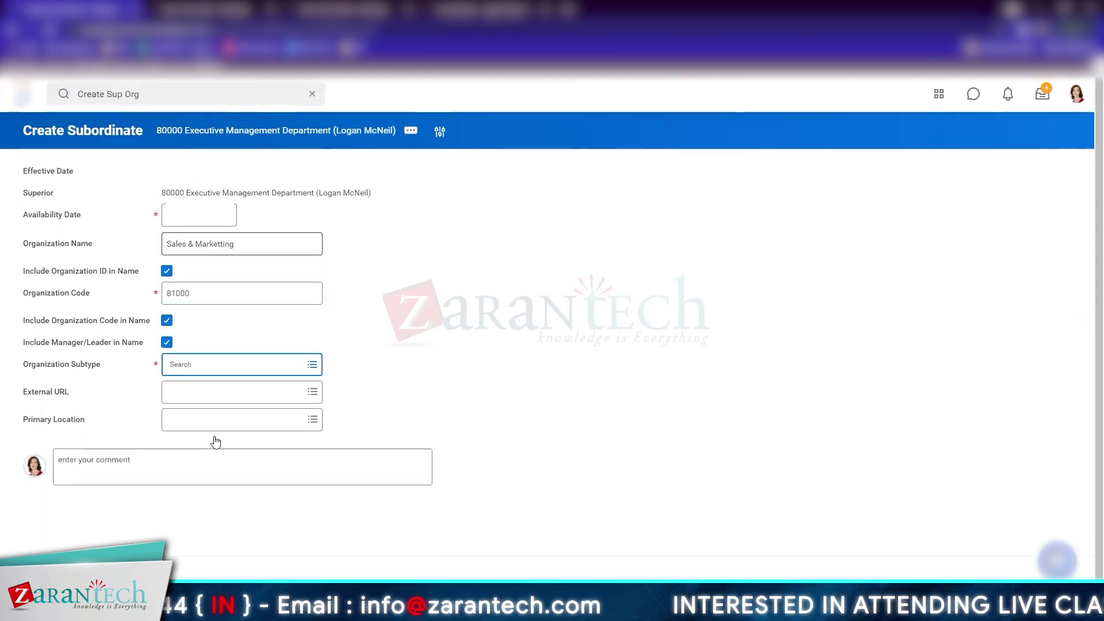
pyautogui.click(233, 371)
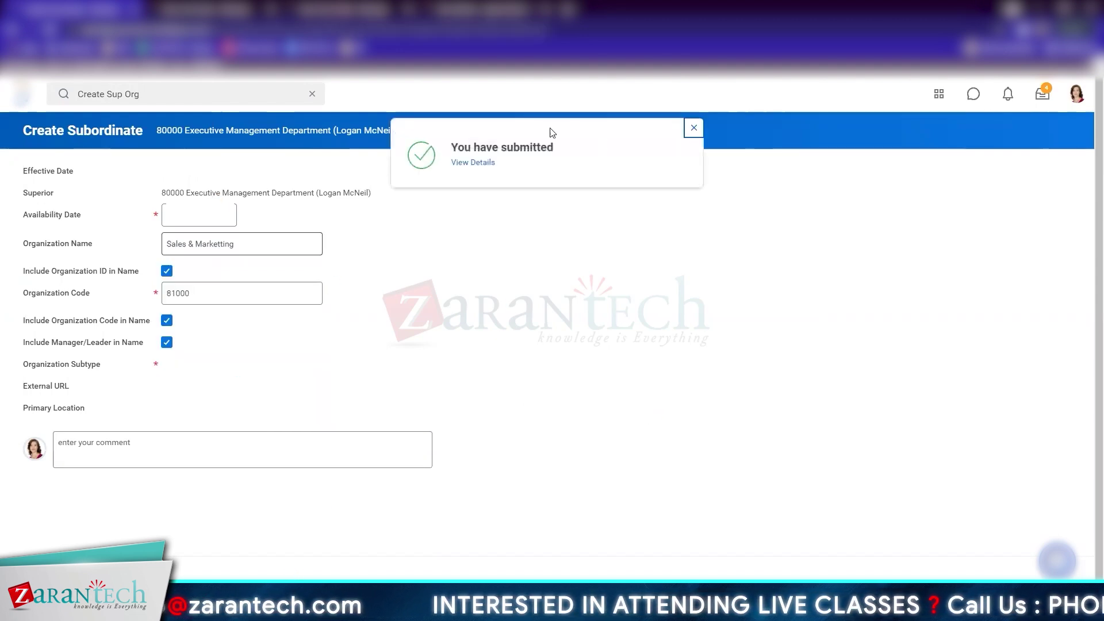
pyautogui.click(473, 162)
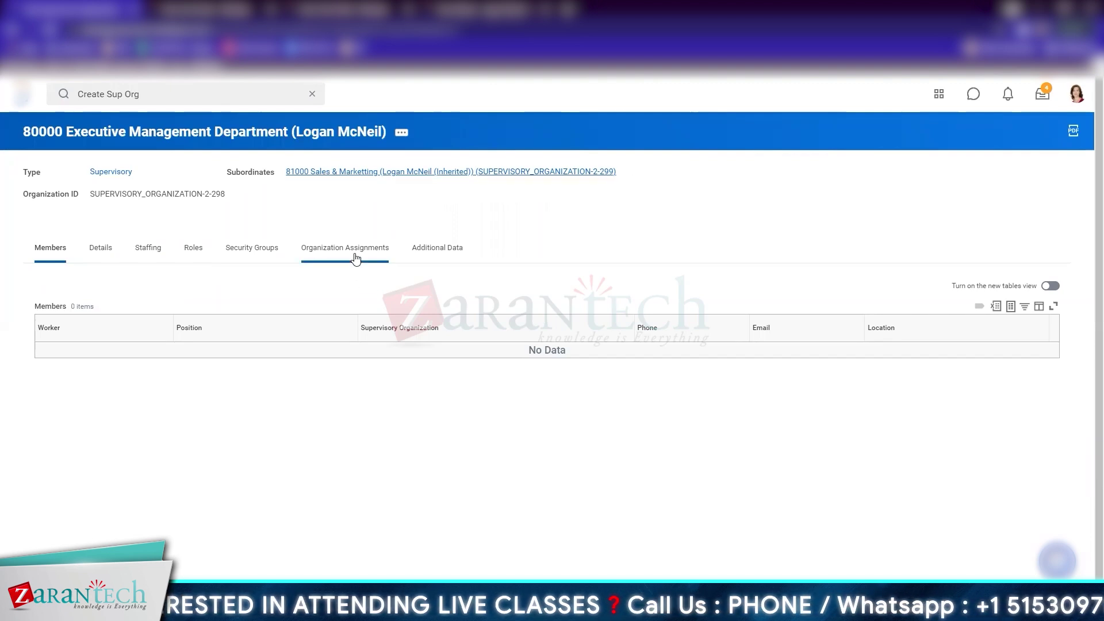
pyautogui.click(377, 173)
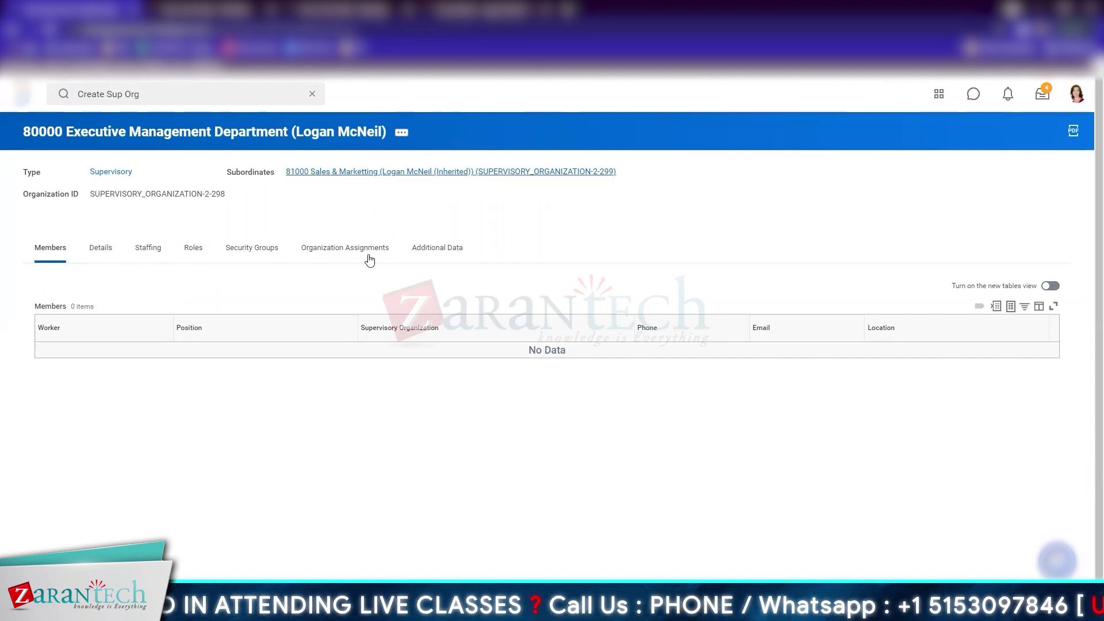
pyautogui.click(371, 252)
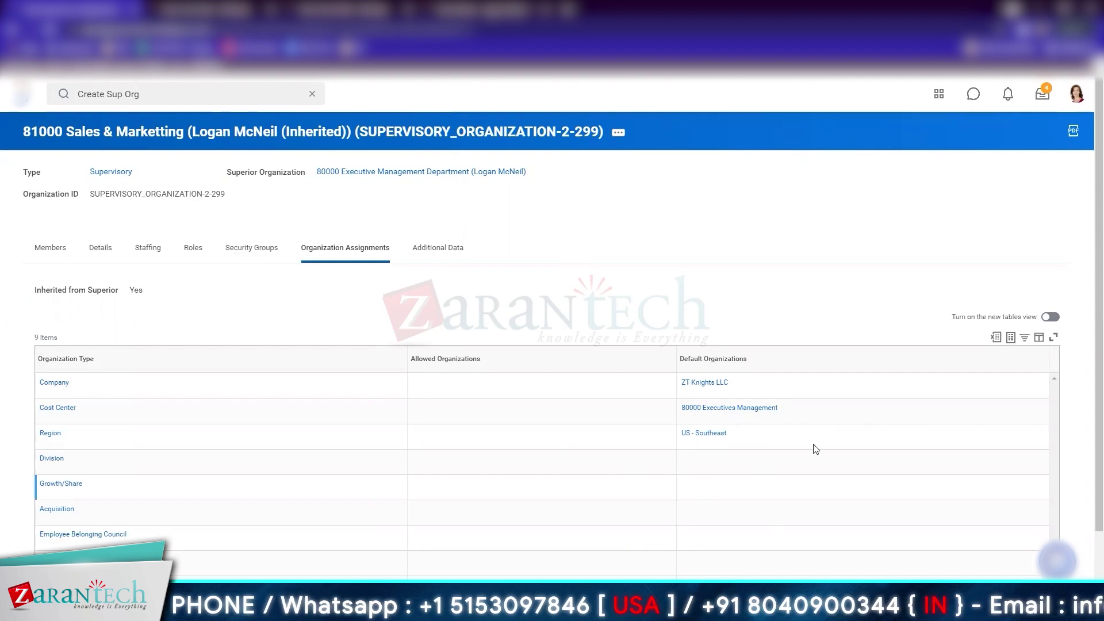
pyautogui.click(617, 132)
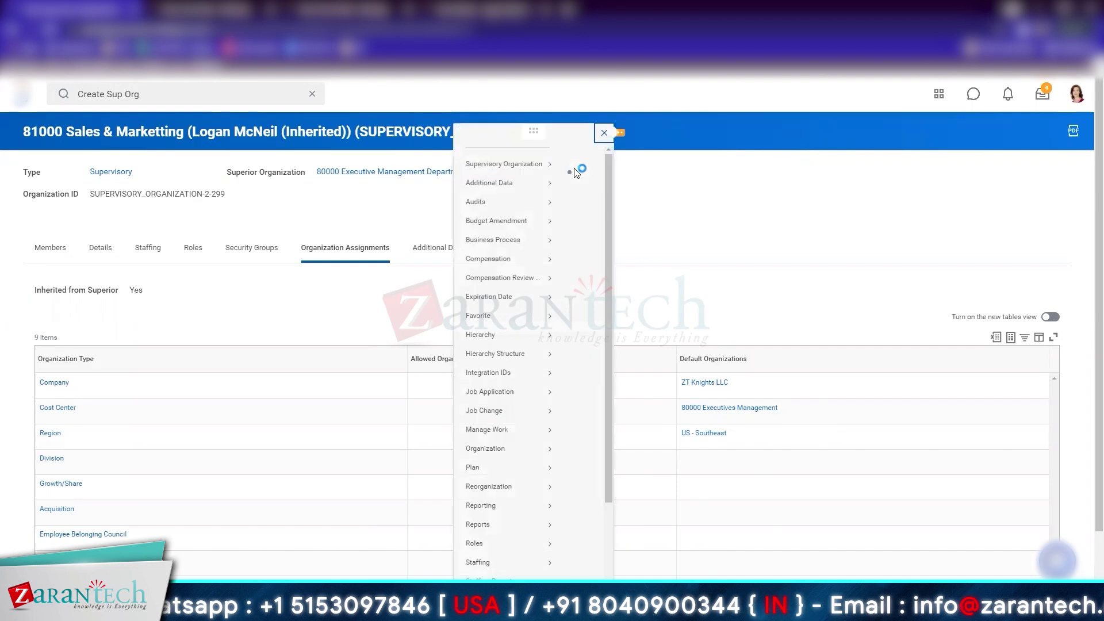
pyautogui.moveTo(79, 182)
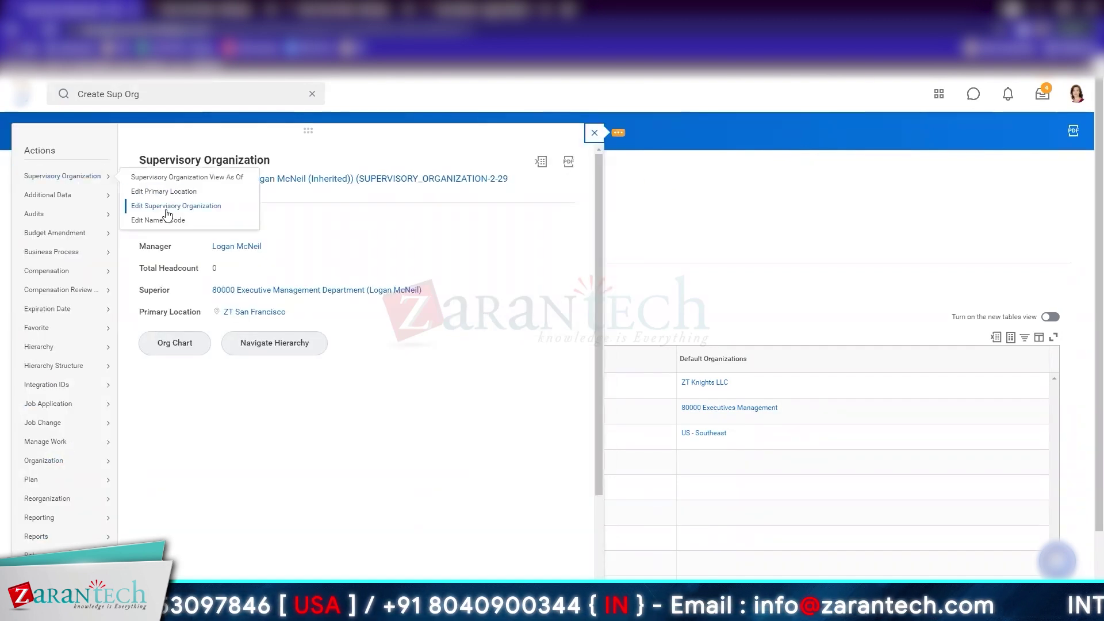
pyautogui.click(166, 209)
pyautogui.scroll(-7, 525, 465)
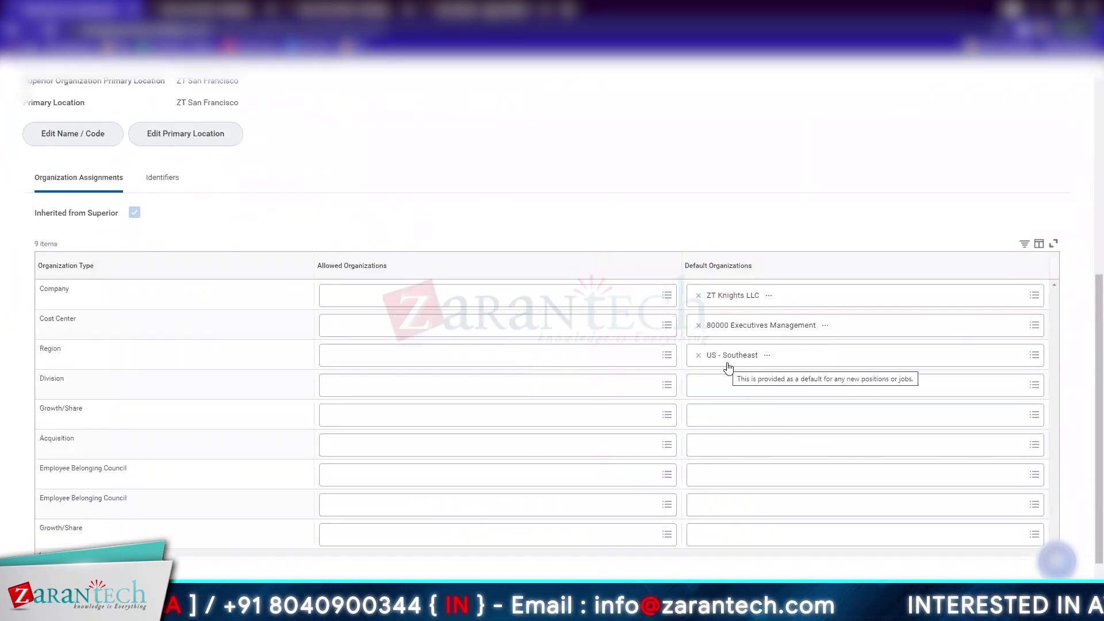
pyautogui.scroll(7, 644, 230)
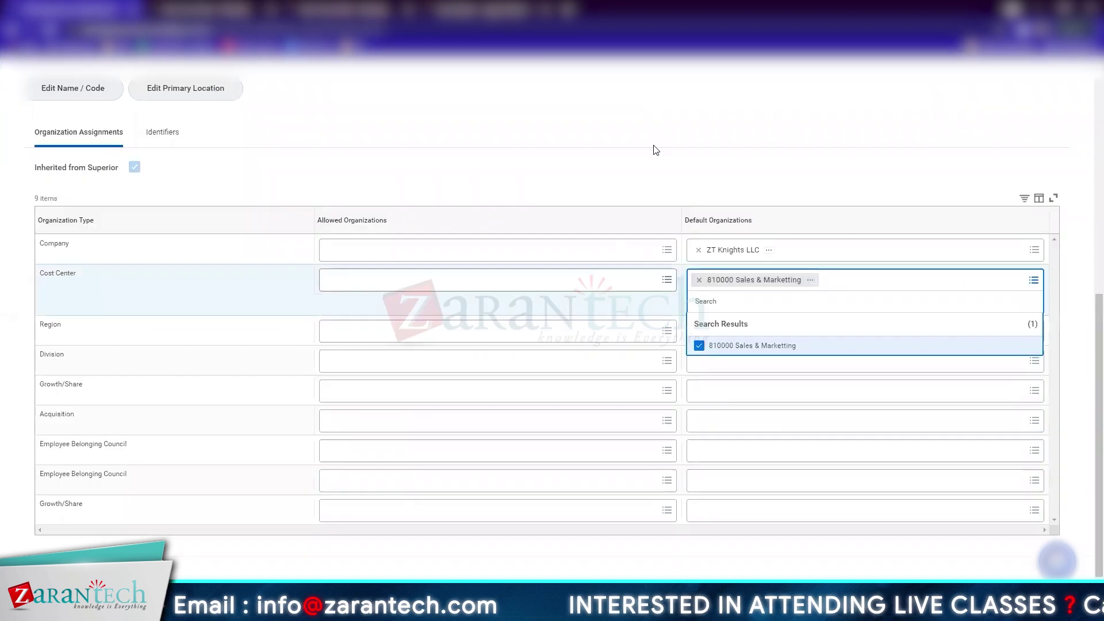
pyautogui.click(655, 150)
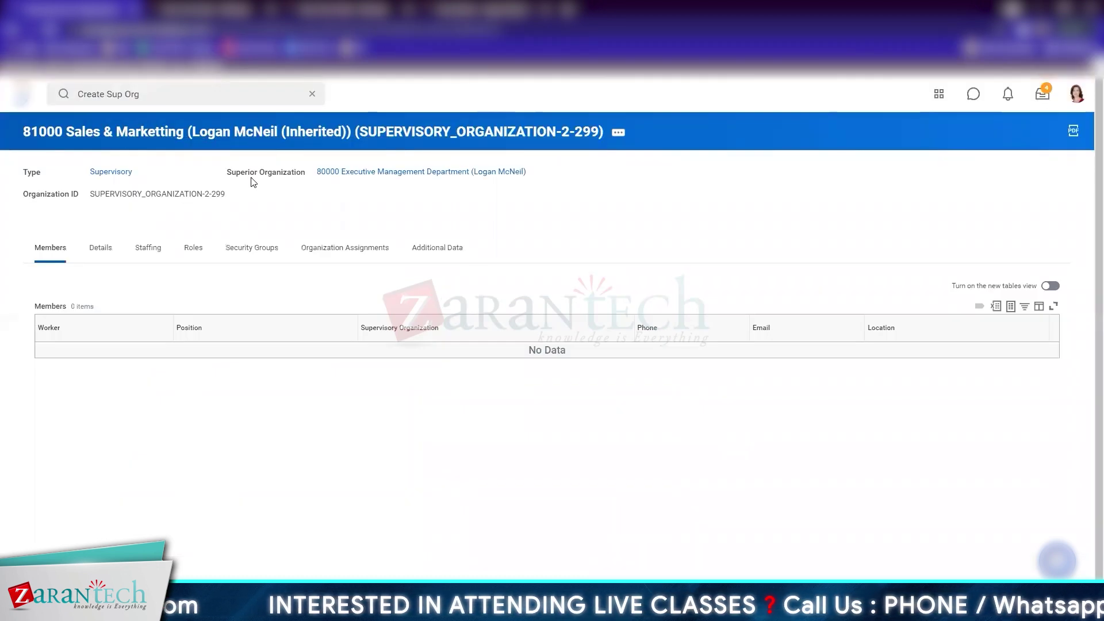
pyautogui.click(416, 172)
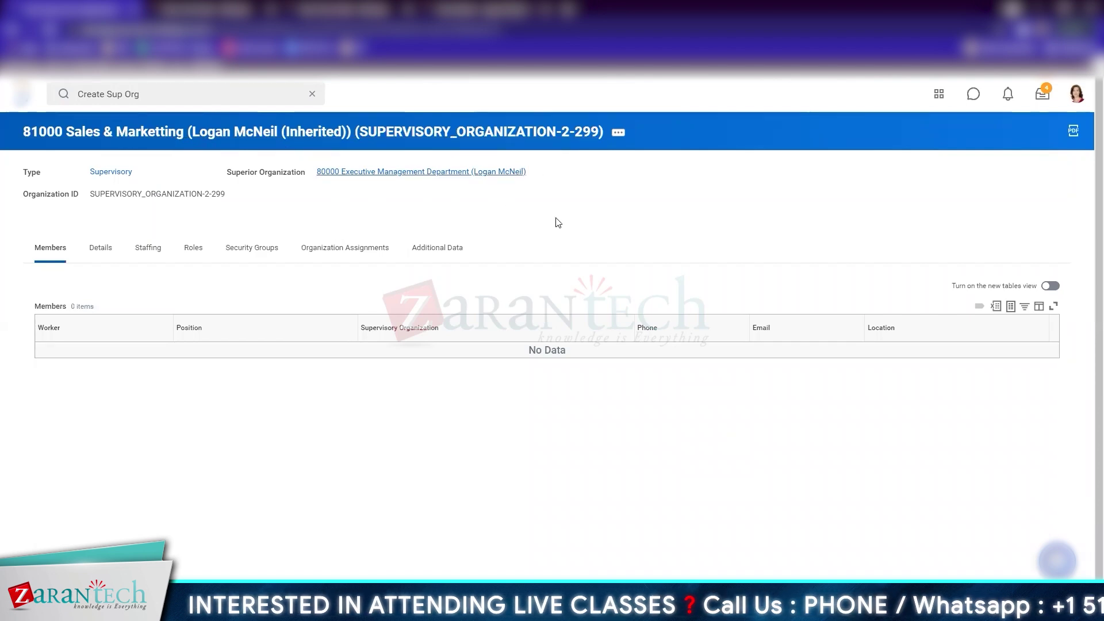
pyautogui.click(401, 134)
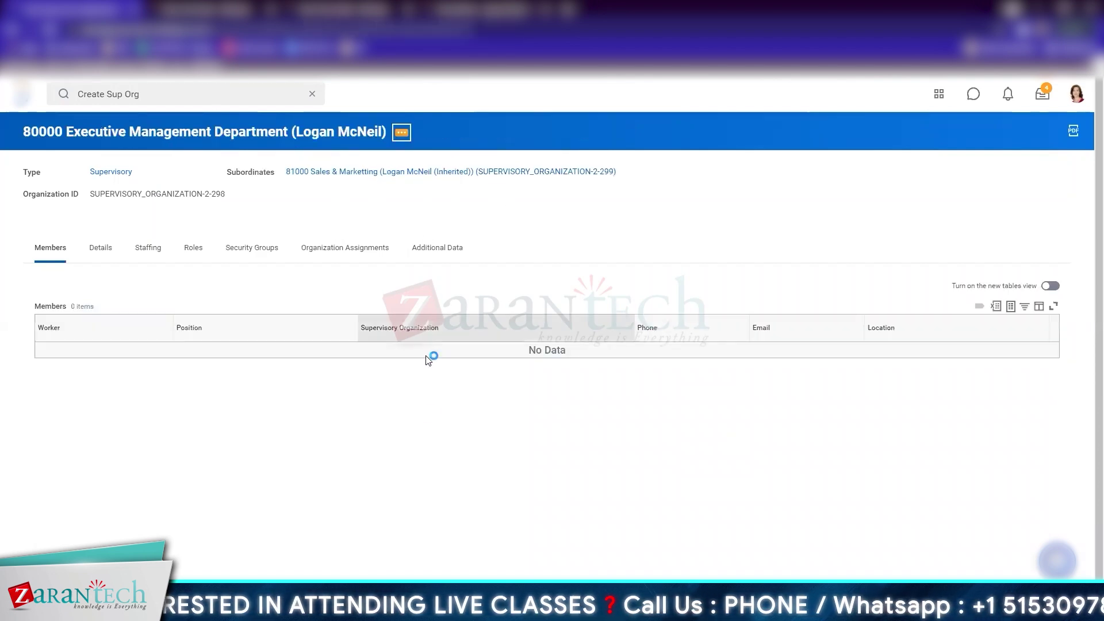
# Start another subordinate organization and make it a Division
pyautogui.moveTo(452, 500)
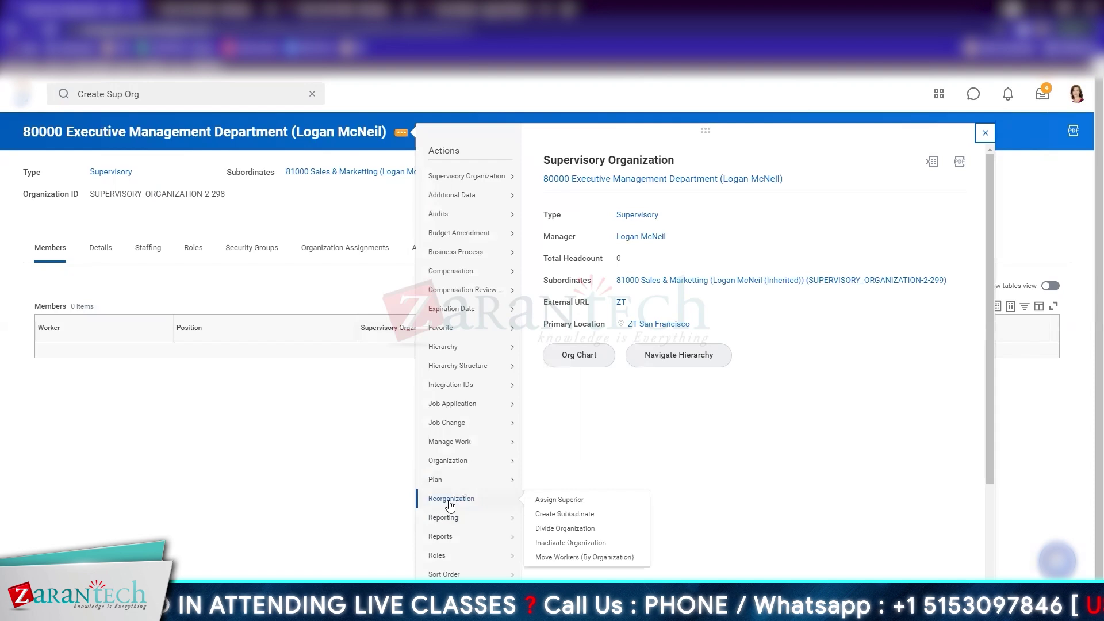
pyautogui.click(566, 514)
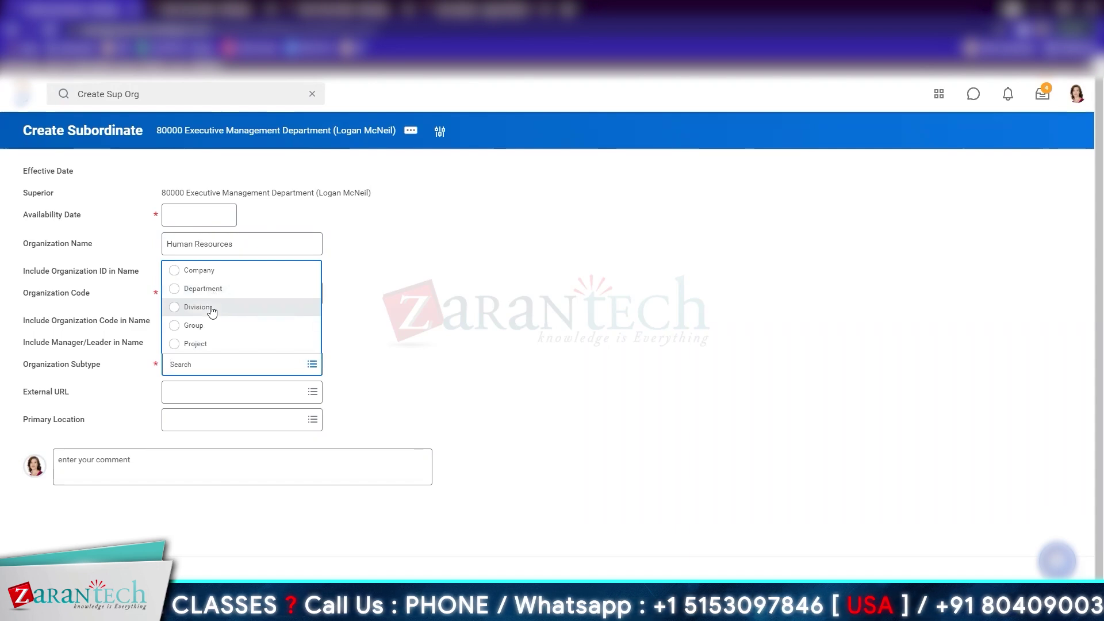
pyautogui.click(212, 309)
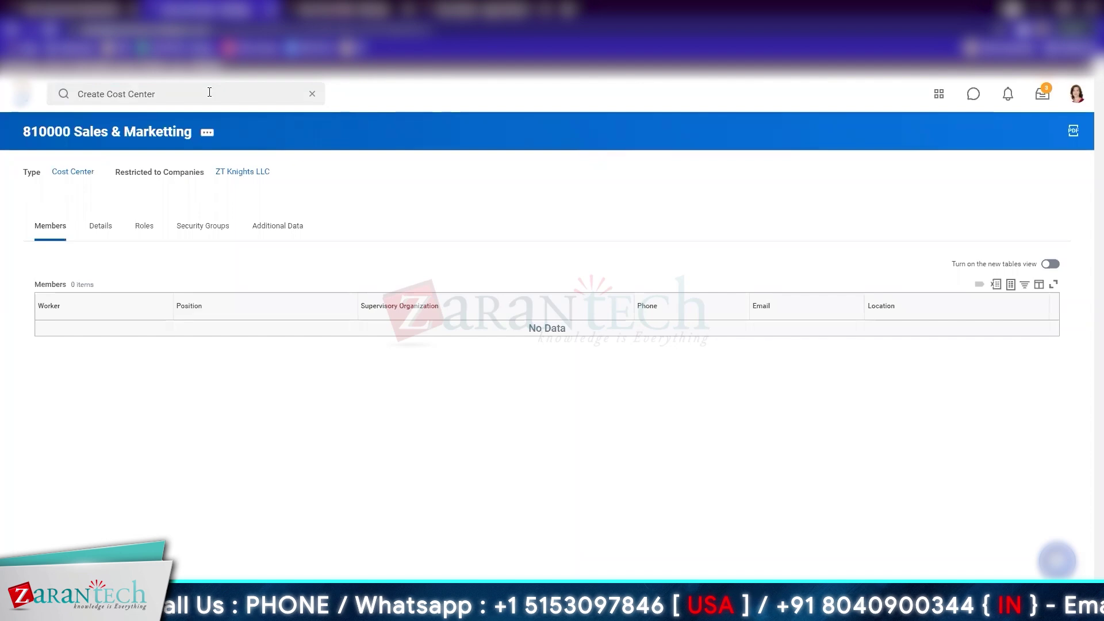
# Create a cost center visible to Everyone, restricted to ZT Knights LLC, and review its roles
pyautogui.press('Return')
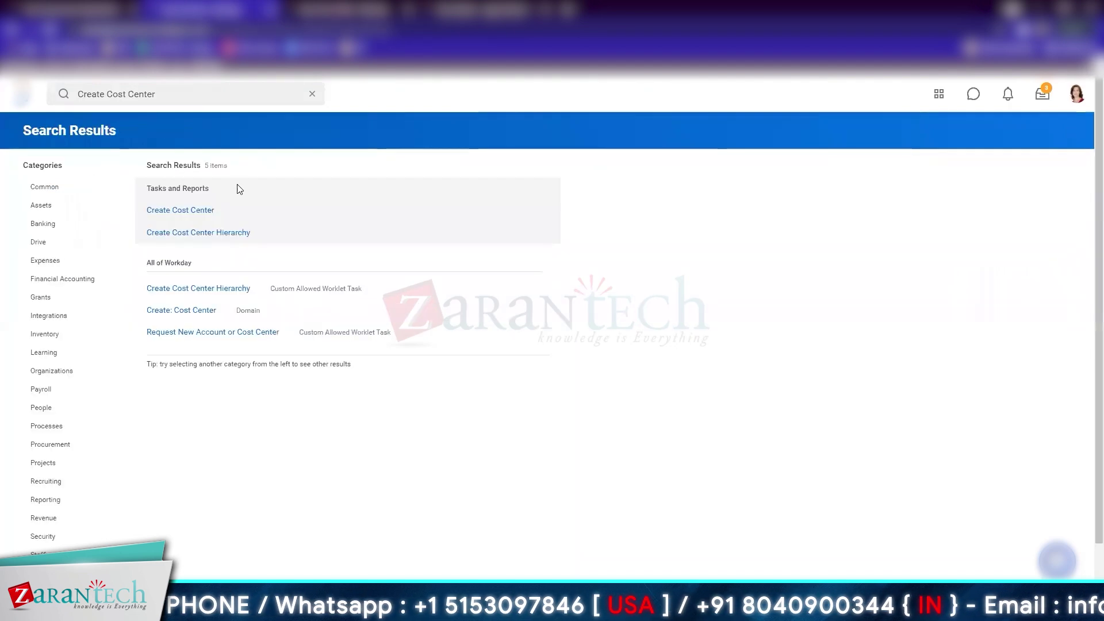
pyautogui.click(210, 209)
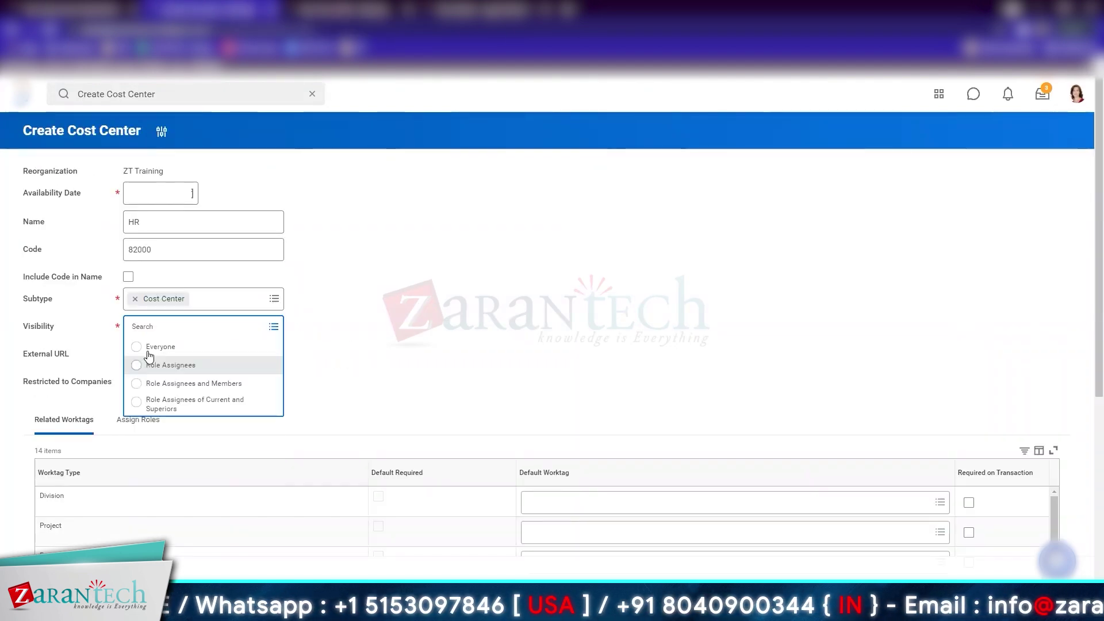
pyautogui.click(160, 346)
pyautogui.click(259, 382)
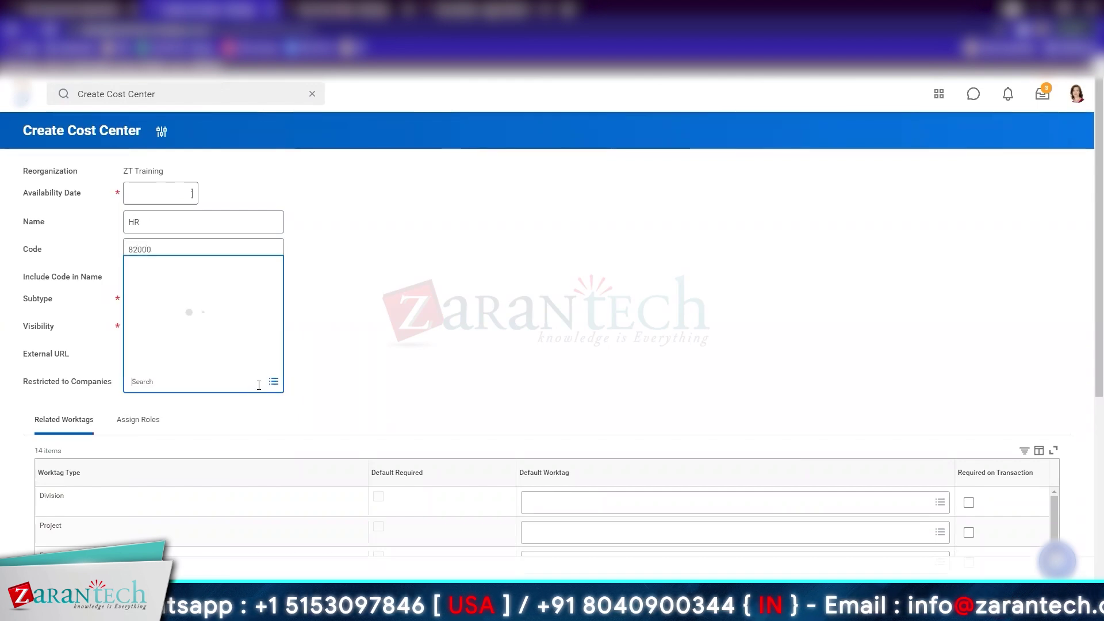
pyautogui.write('ZT')
pyautogui.press('Return')
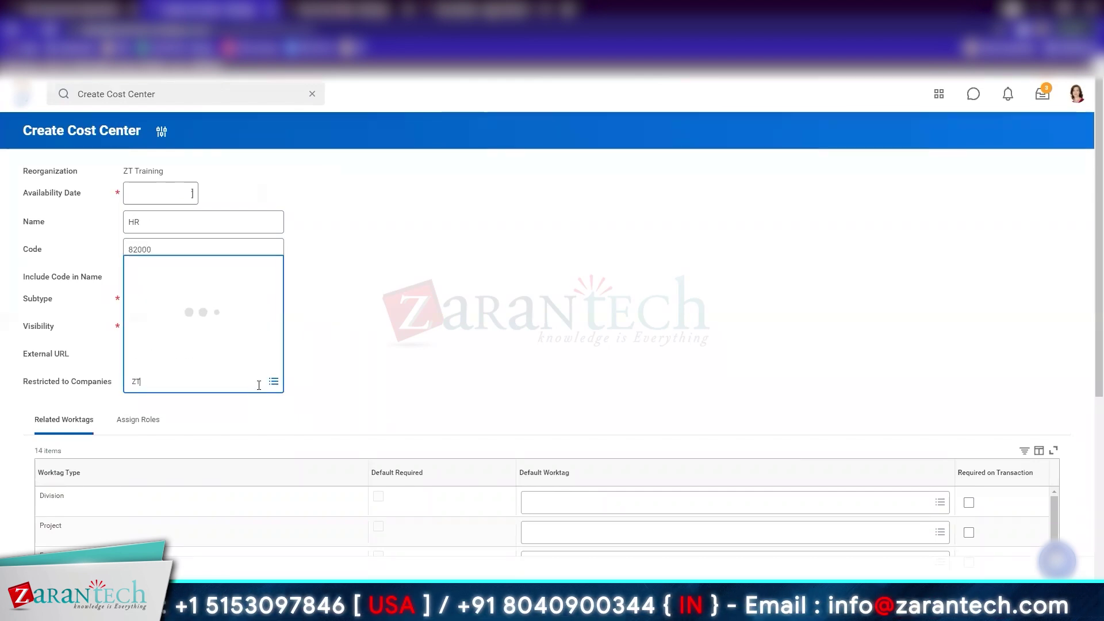
pyautogui.click(546, 403)
pyautogui.scroll(-5, 172, 217)
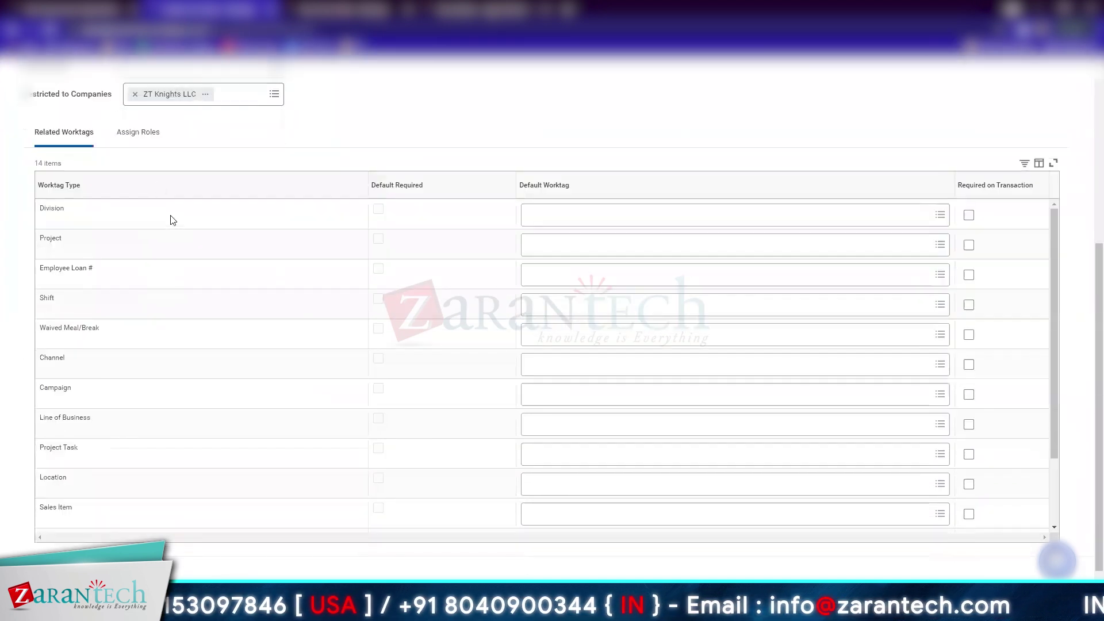
pyautogui.click(149, 136)
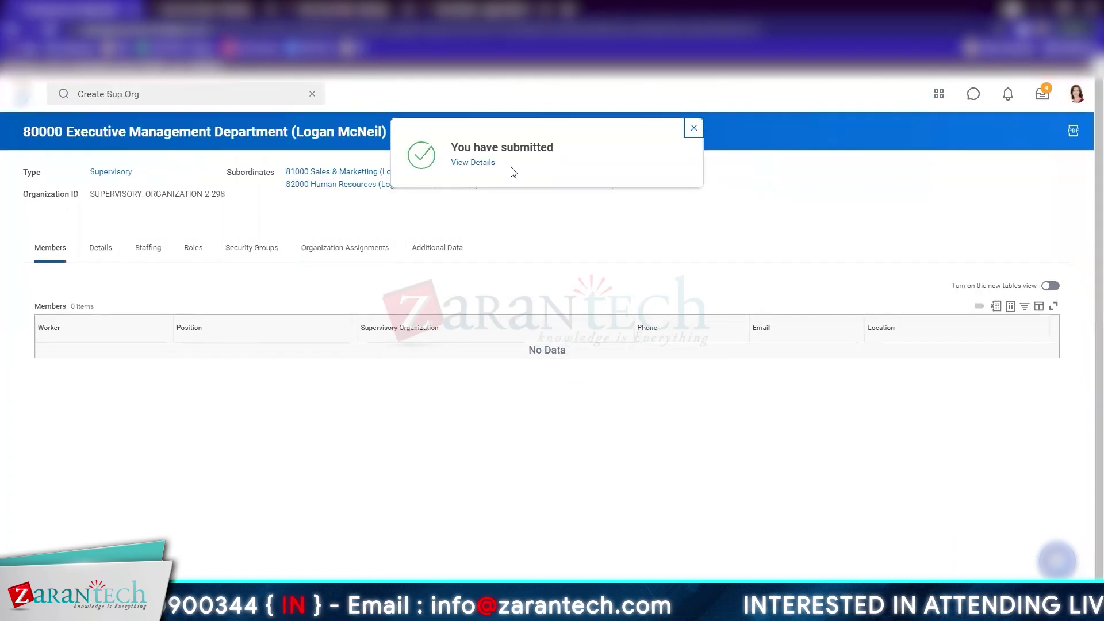
# View the submitted request, then begin setting a default cost center for 82000 Human Resources
pyautogui.click(469, 164)
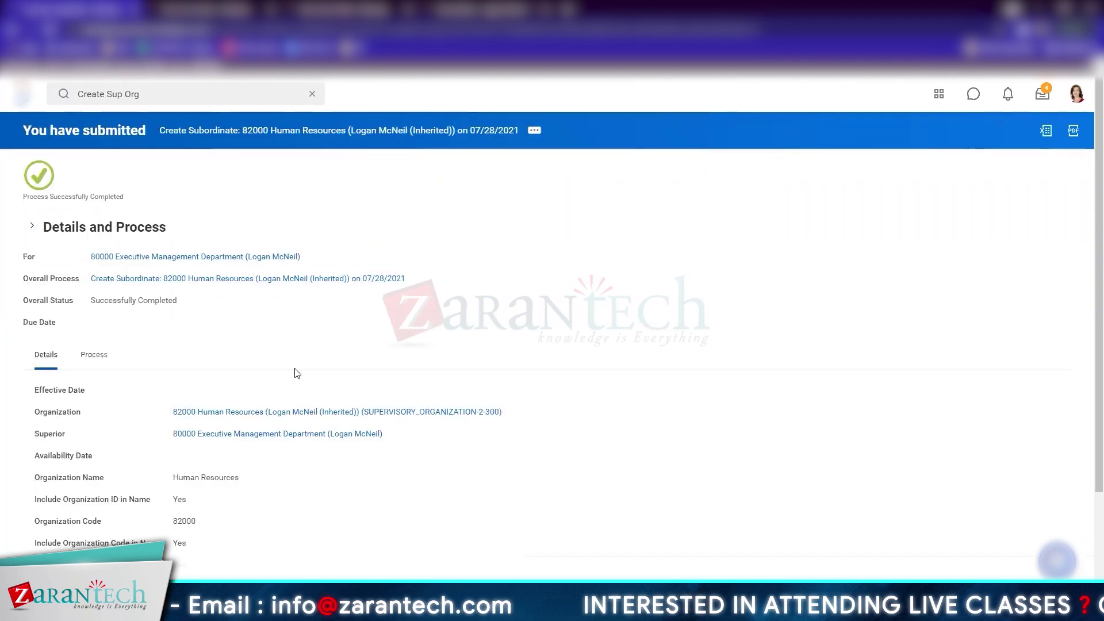
pyautogui.moveTo(315, 257)
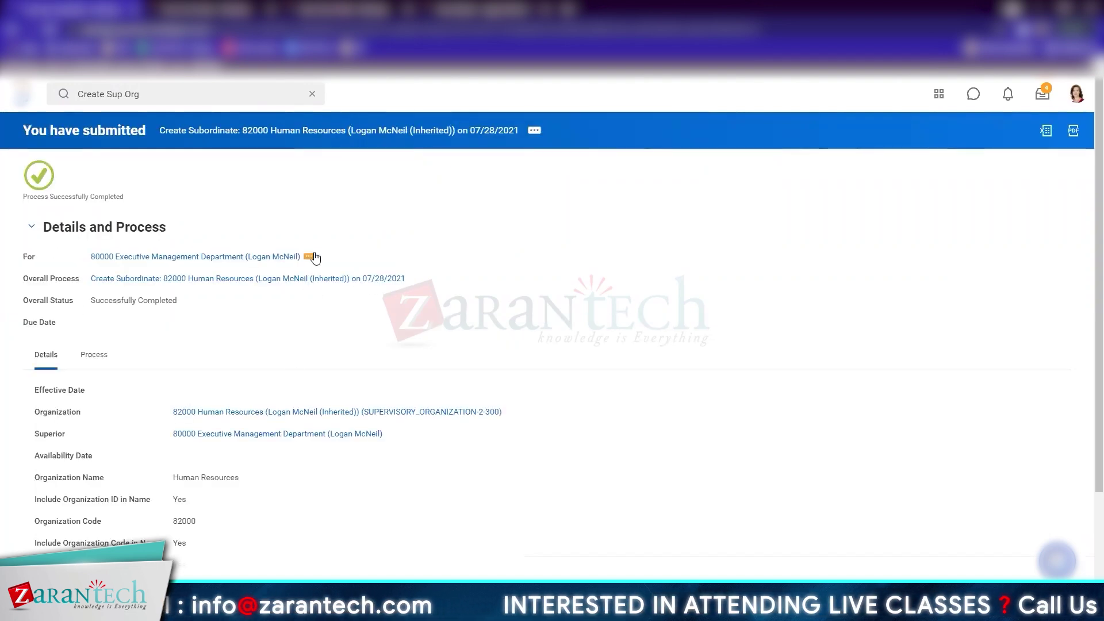
pyautogui.click(510, 412)
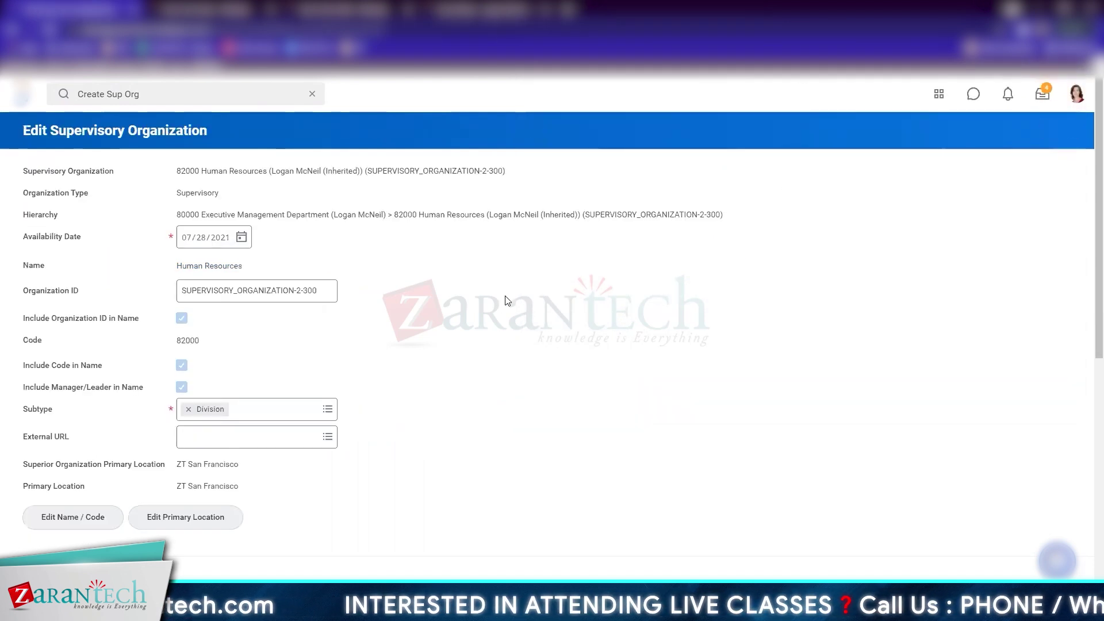
pyautogui.scroll(-8, 508, 301)
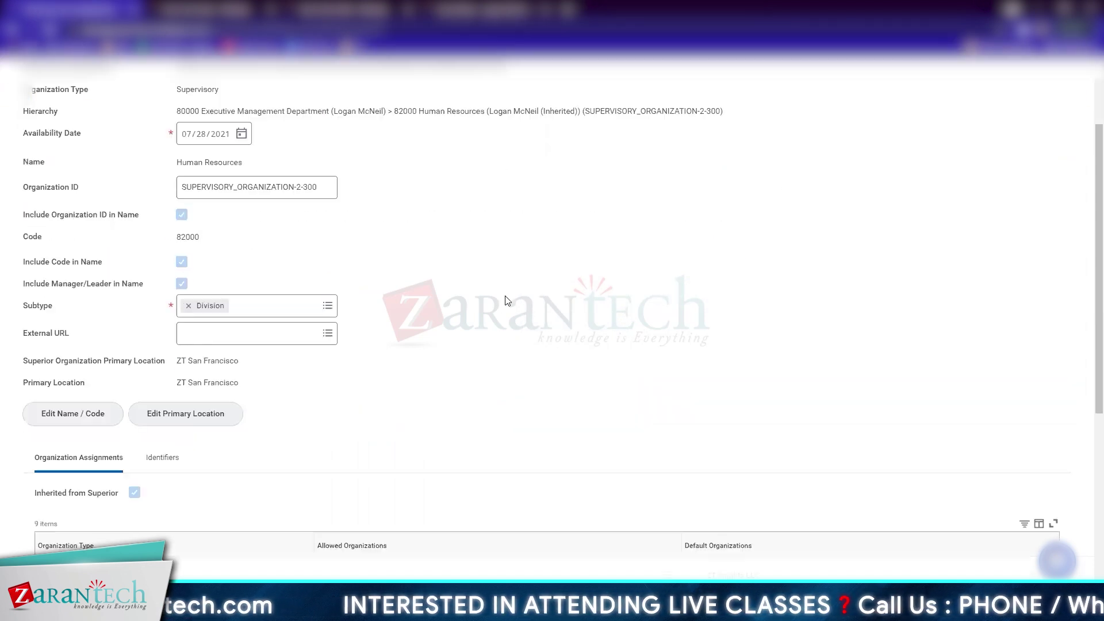
pyautogui.click(706, 280)
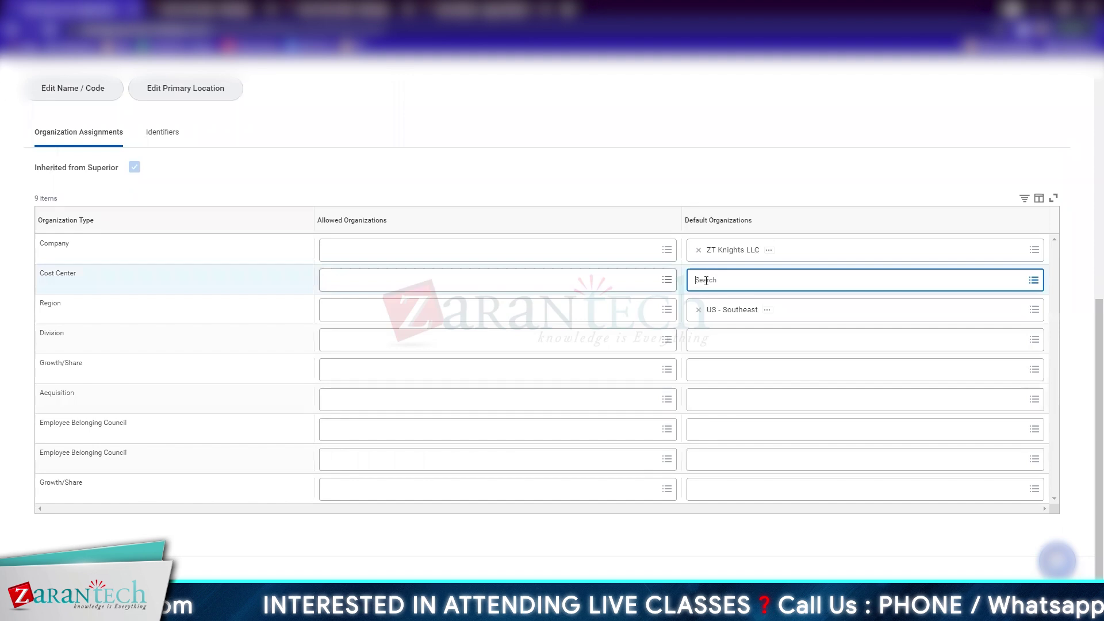
pyautogui.write('82')
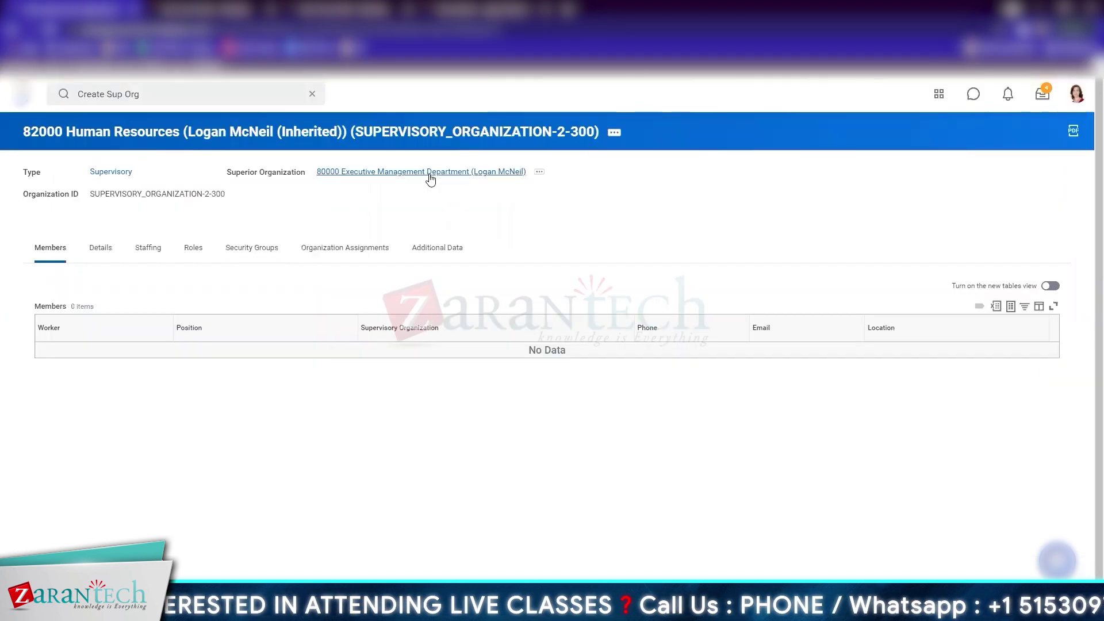
pyautogui.click(426, 178)
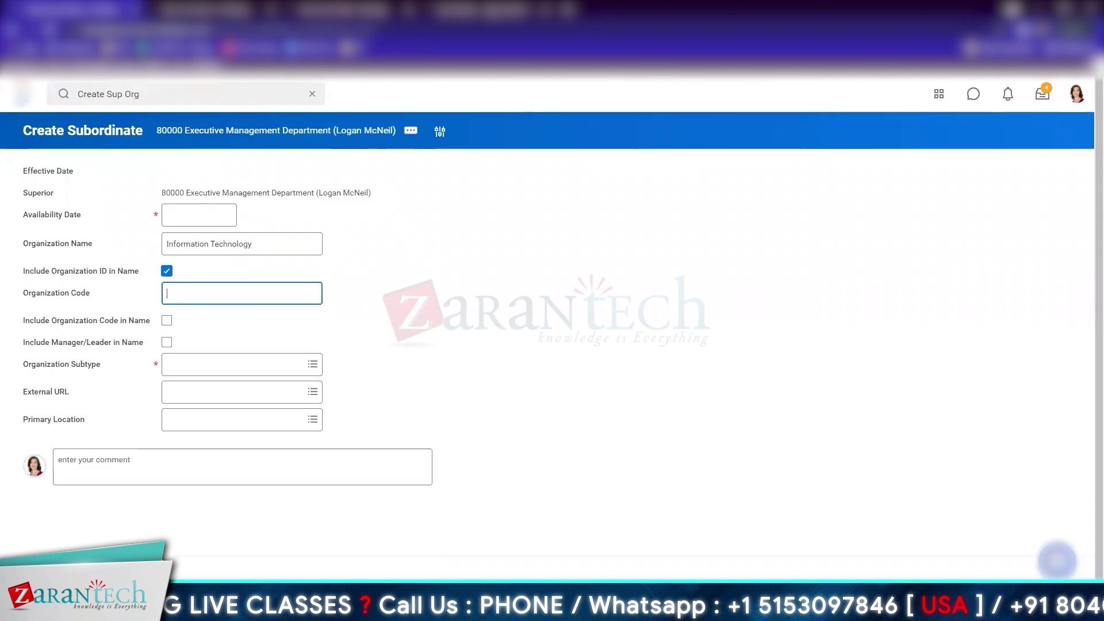
# Enter the Information Technology organization's code and open 80000 Executive Management's actions
pyautogui.write('830')
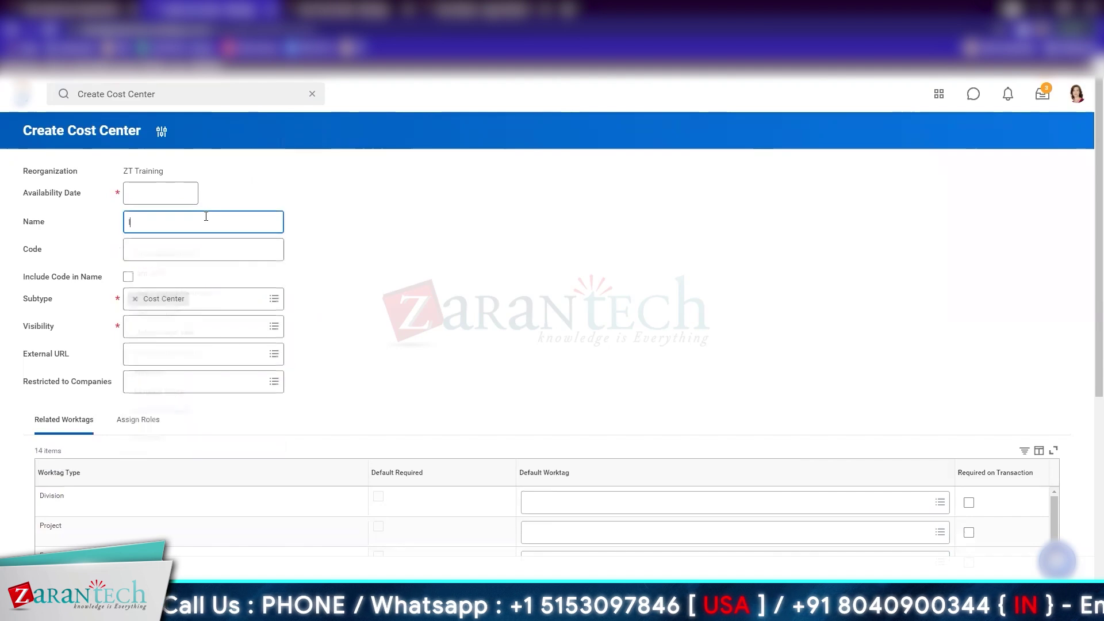
pyautogui.write('IT')
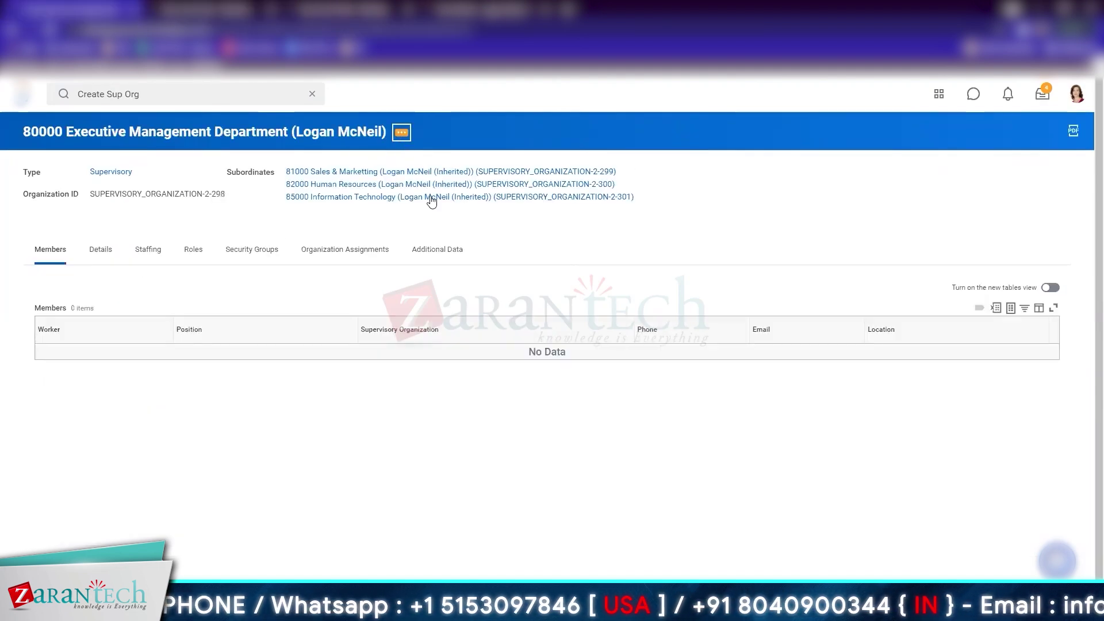
pyautogui.click(401, 131)
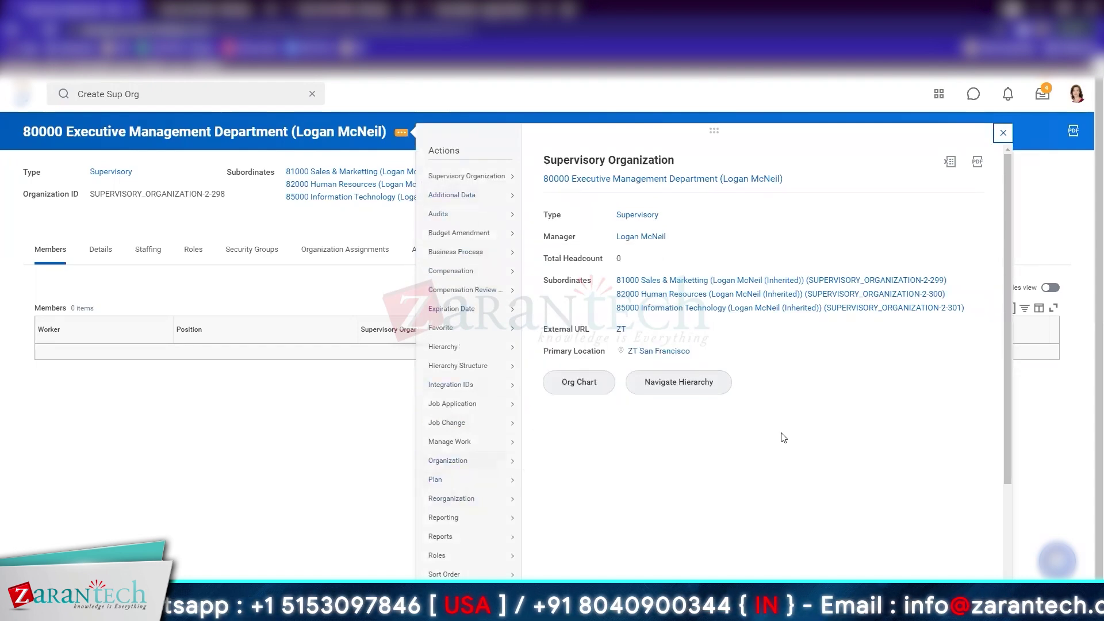
# From the 80000 Executive Management org chart, launch Create Position under Staffing
pyautogui.click(582, 383)
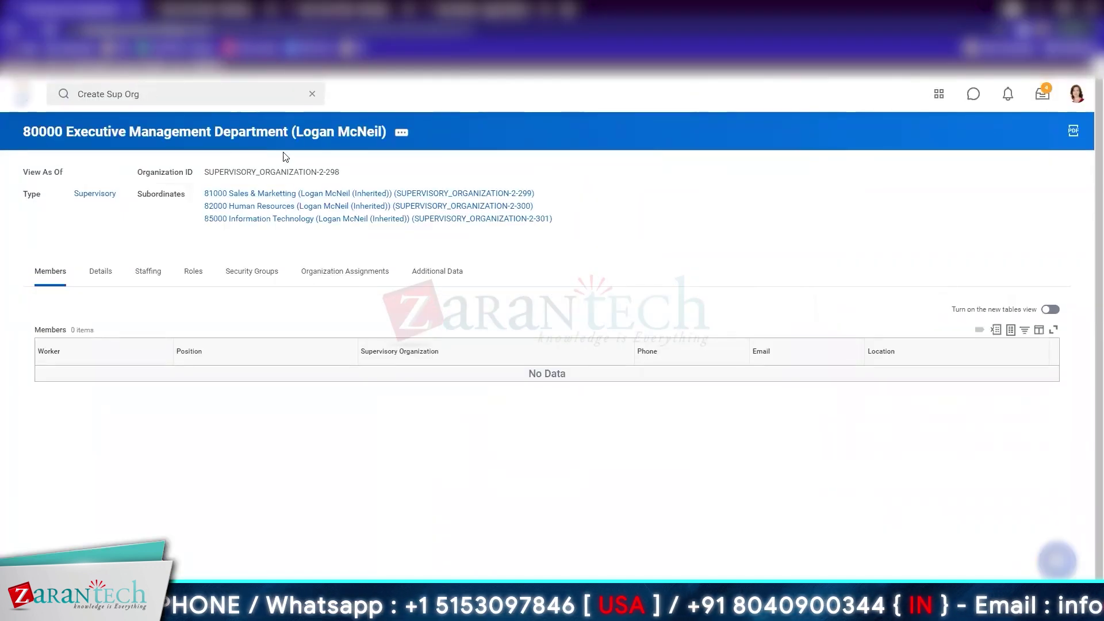
pyautogui.click(402, 133)
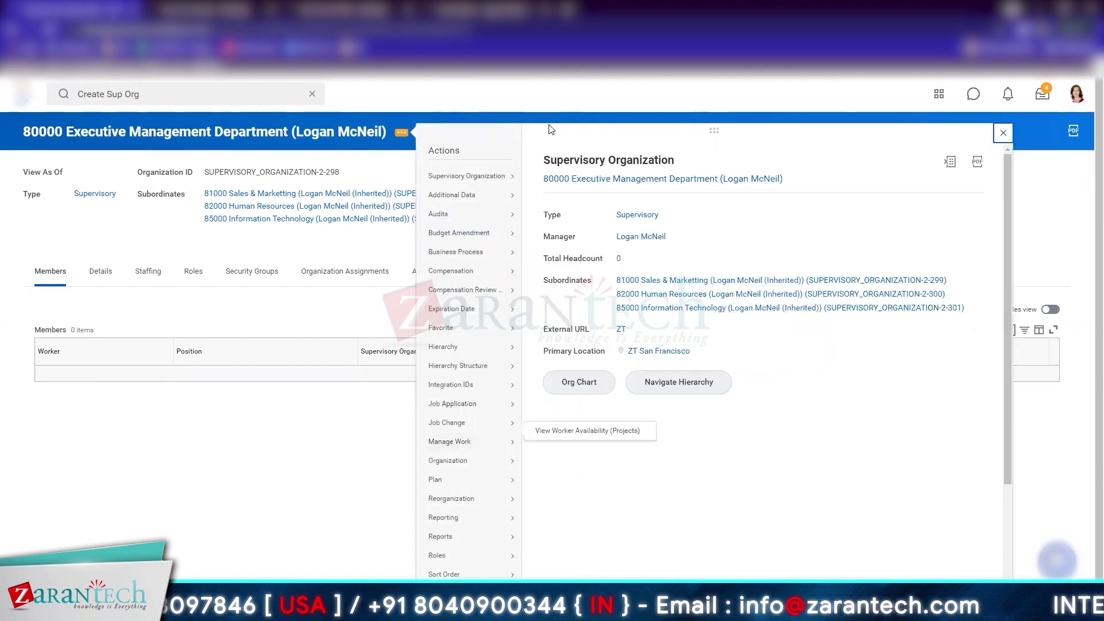
pyautogui.scroll(-3, 480, 577)
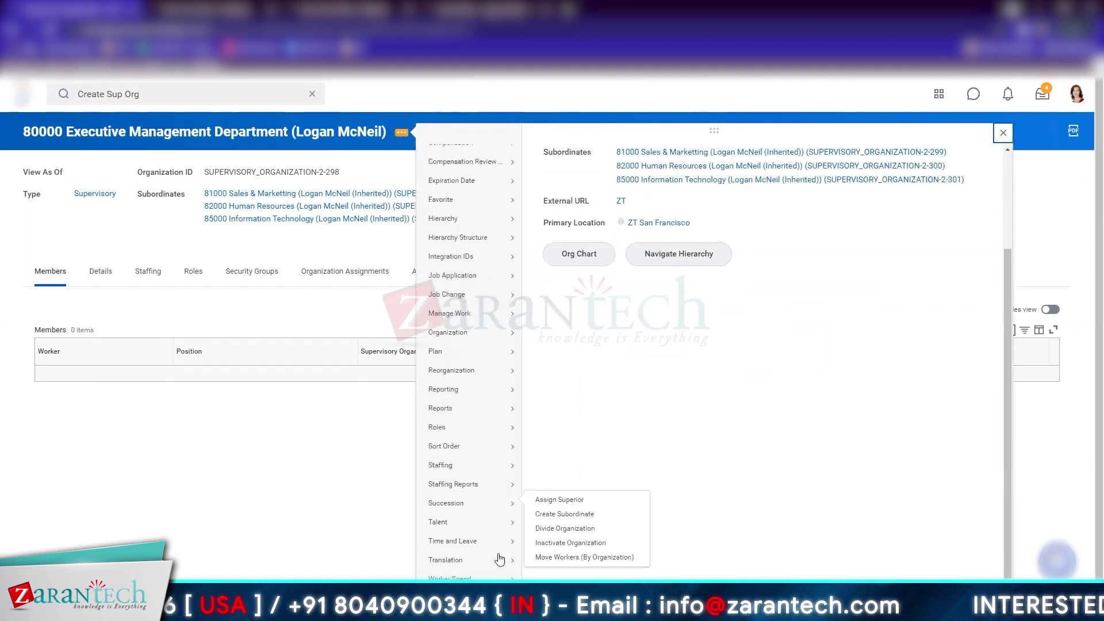
pyautogui.moveTo(452, 483)
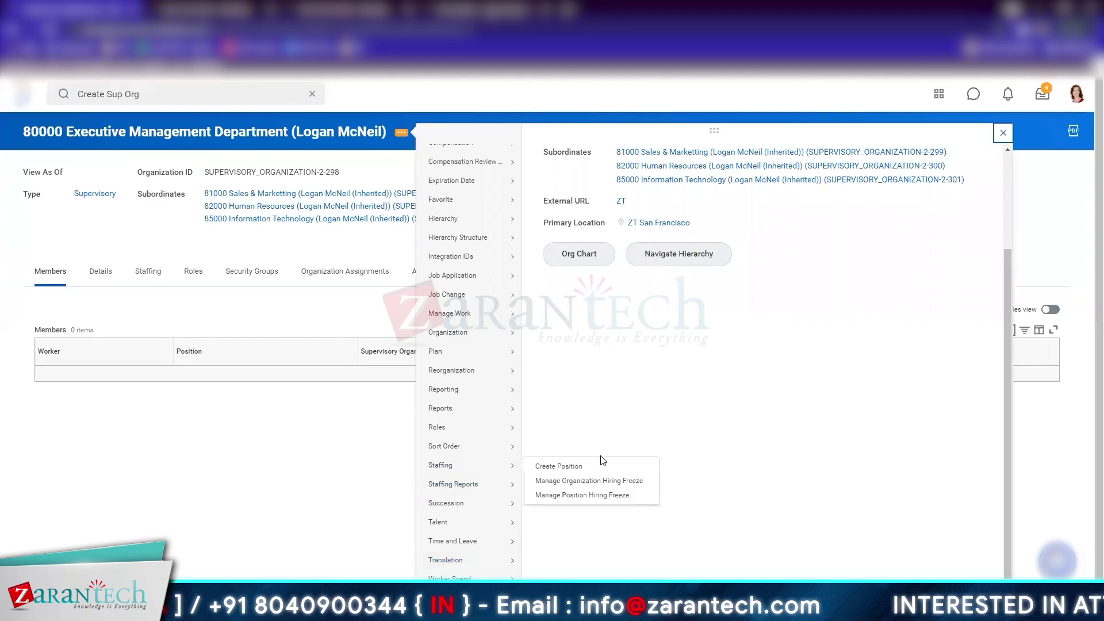
pyautogui.click(592, 464)
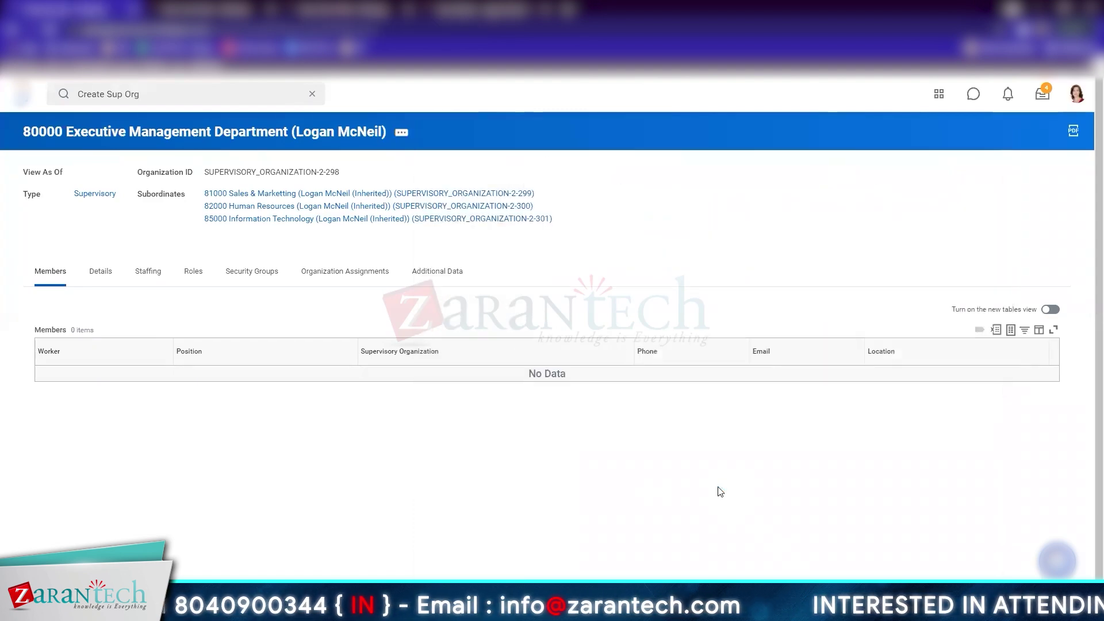
# Set the position request reason to Staff New Project
pyautogui.click(192, 219)
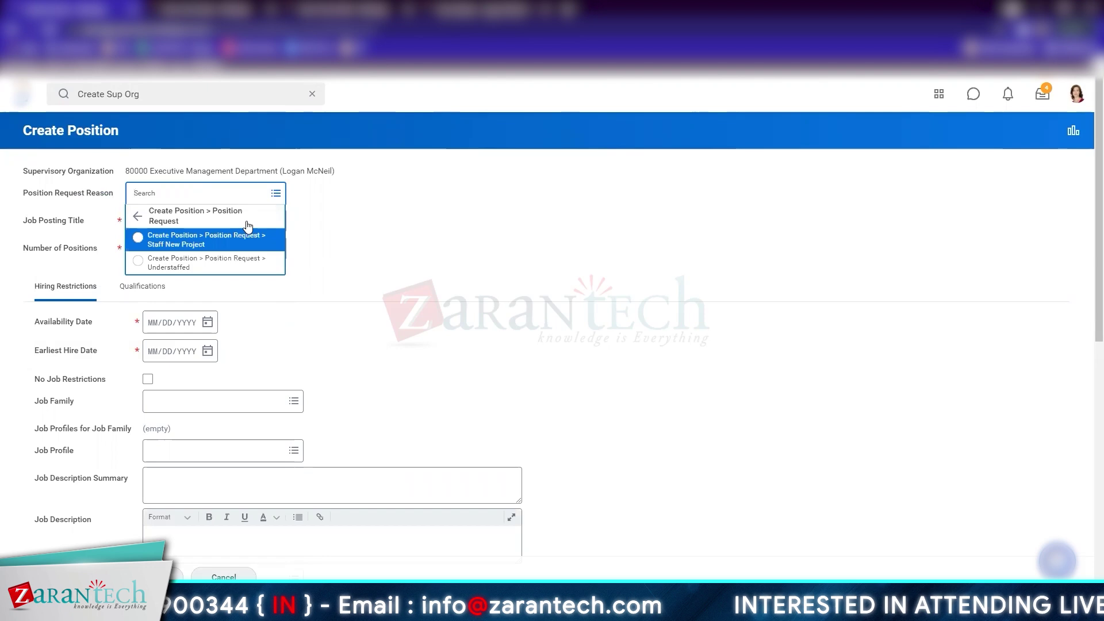
pyautogui.click(229, 245)
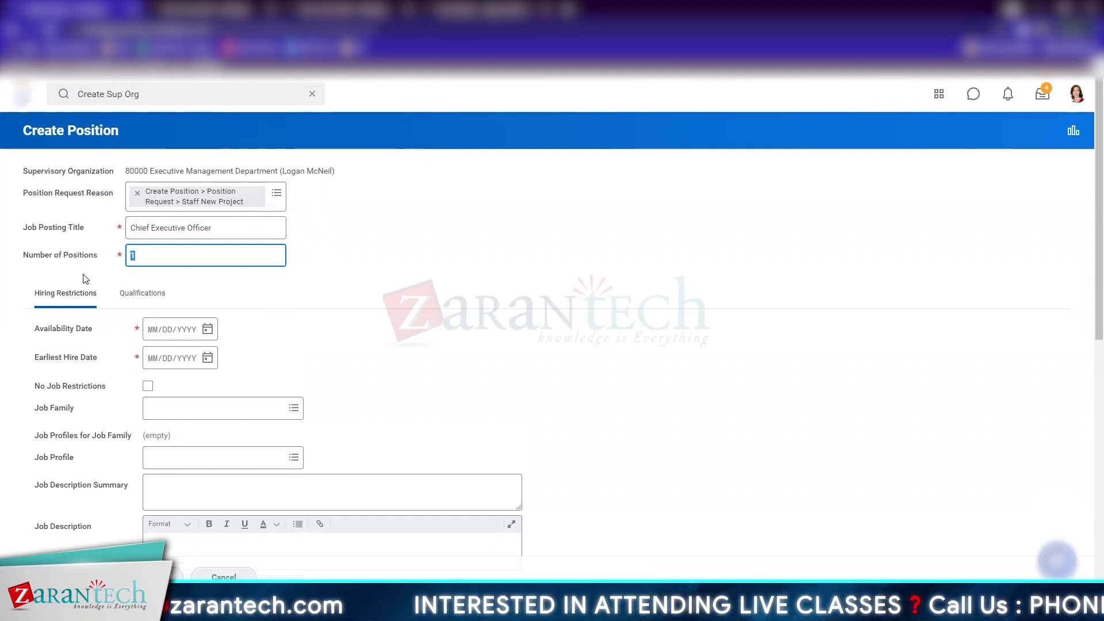
pyautogui.scroll(-2, 326, 316)
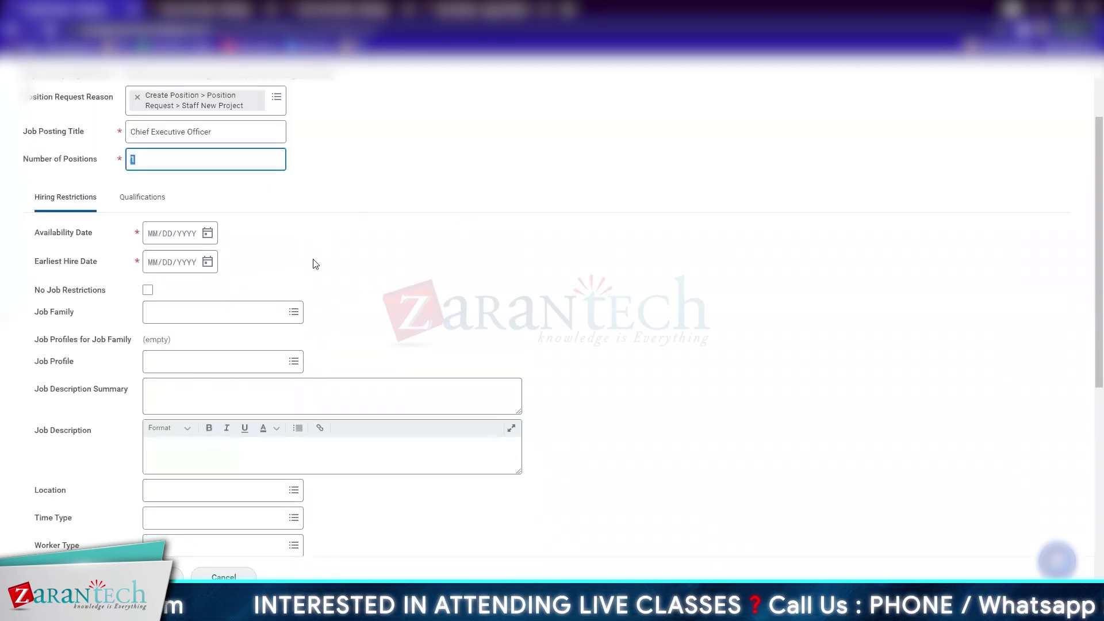
# Set availability date to 26 July 2021 and earliest hire date to 29 July 2021
pyautogui.click(207, 233)
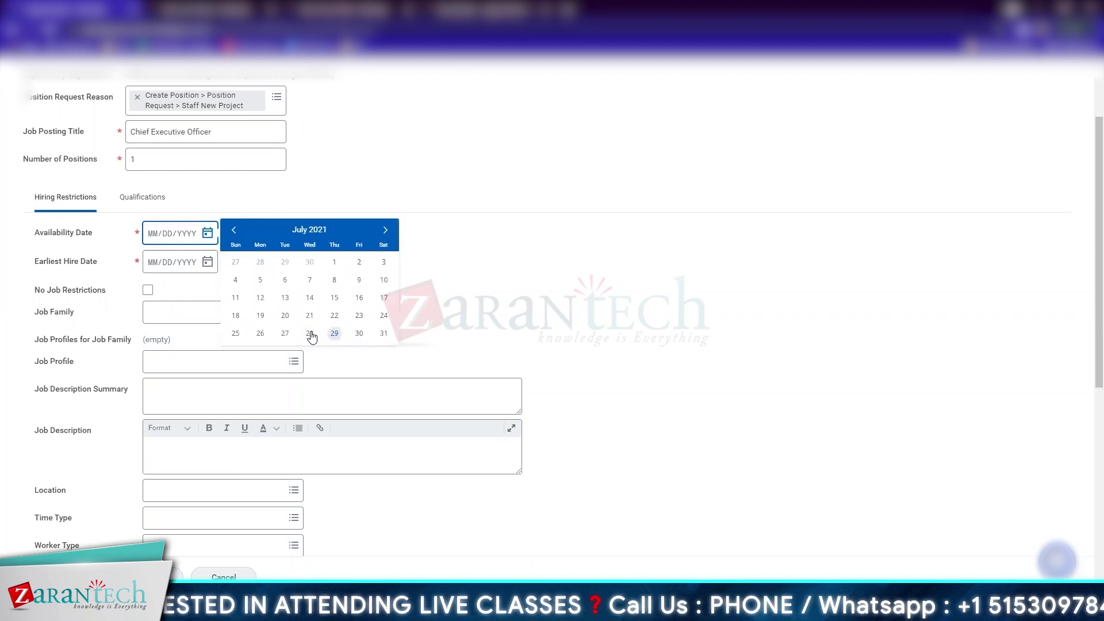
pyautogui.click(260, 334)
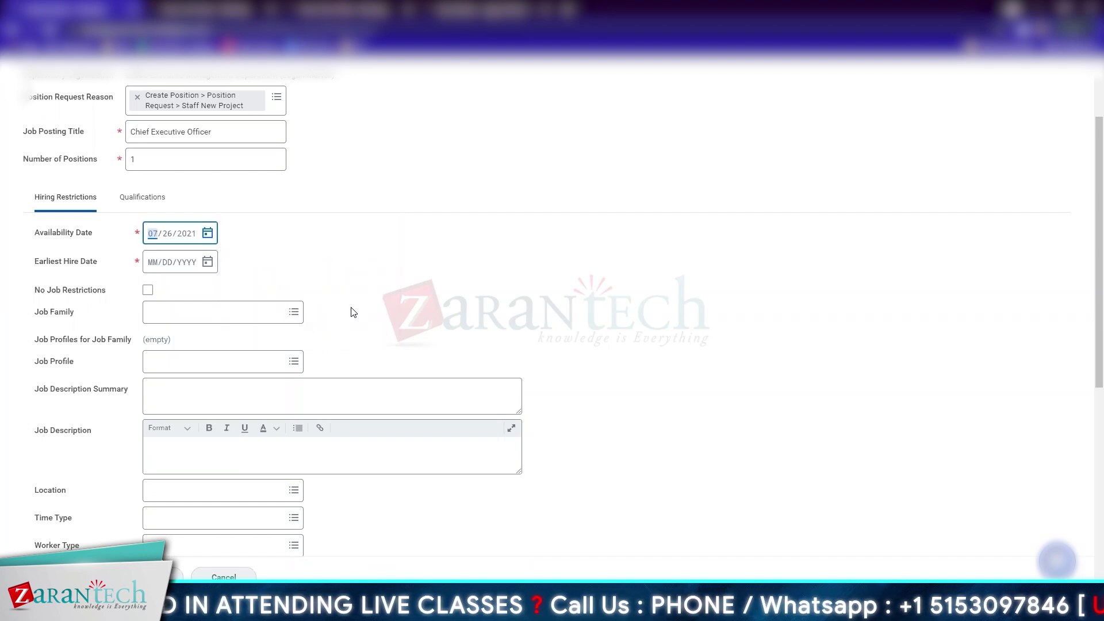
pyautogui.click(208, 263)
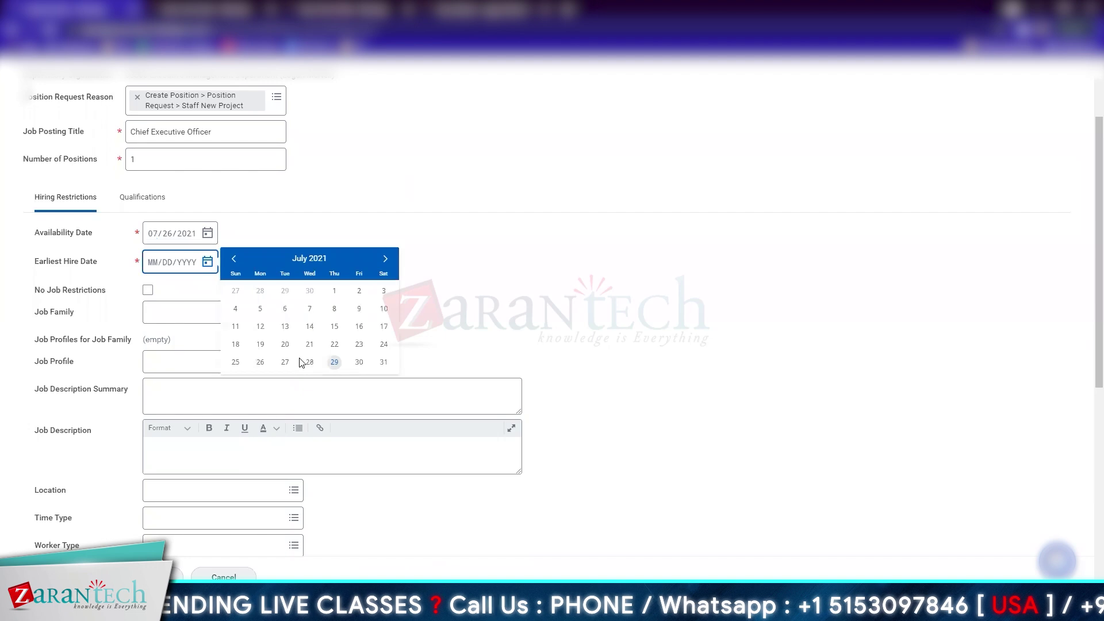
pyautogui.click(325, 364)
# Search 'Executive' to set the job family to Executive Management
pyautogui.scroll(-2, 345, 259)
pyautogui.click(220, 212)
pyautogui.write('Executive')
pyautogui.press('Return')
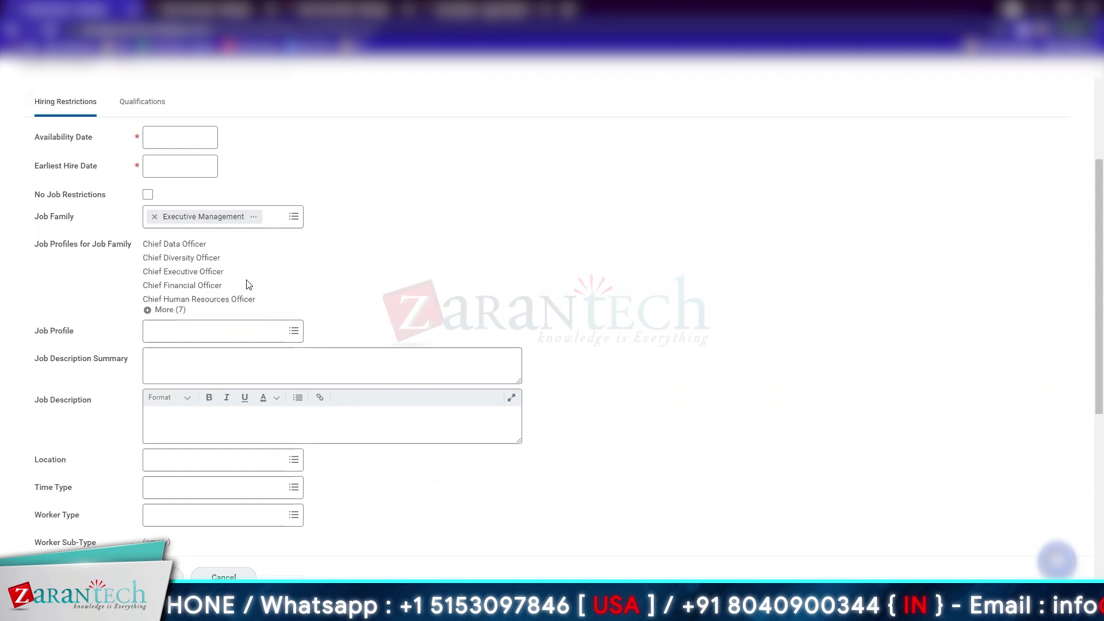
# Search 'chef' and choose Chief Executive Officer as the job profile
pyautogui.click(192, 331)
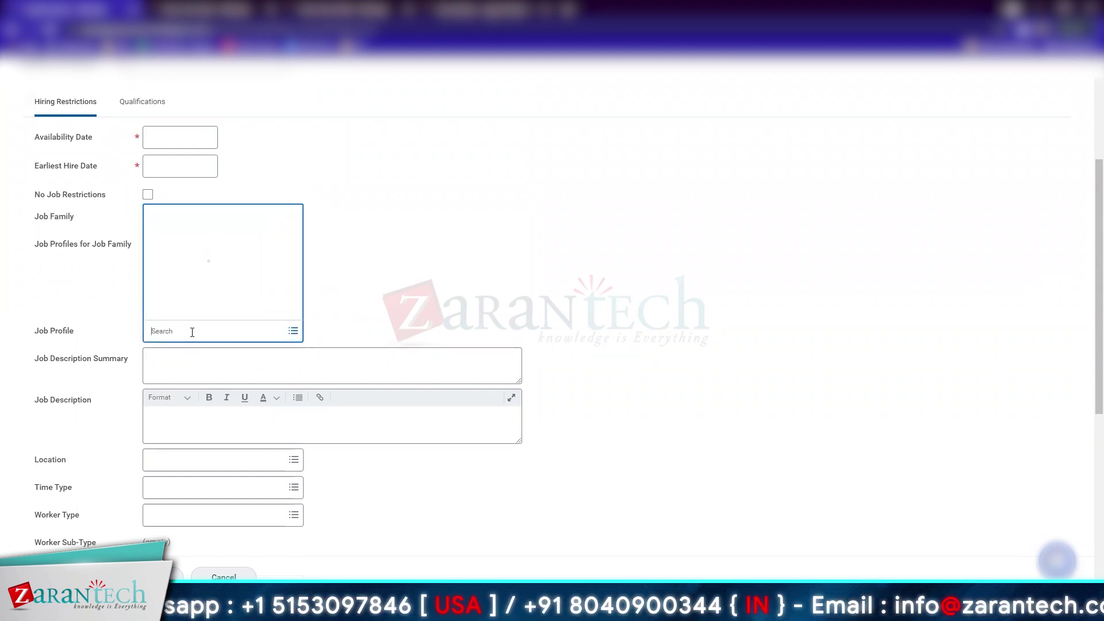
pyautogui.write('chef')
pyautogui.press('Return')
pyautogui.click(253, 365)
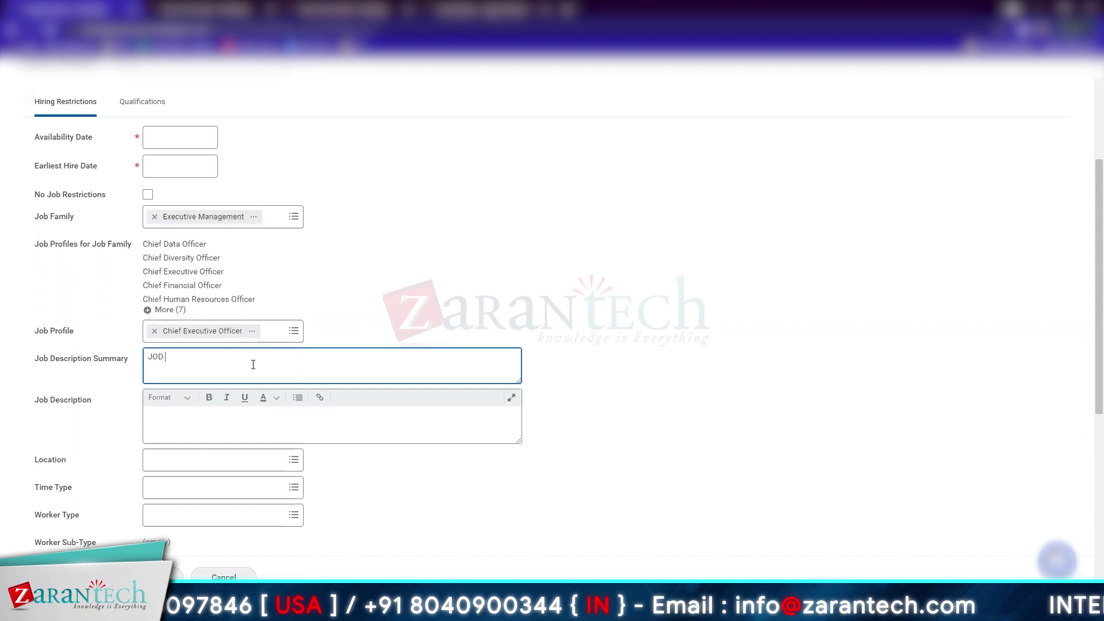
# Enter the job description text and set the location to ZT San Francisco
pyautogui.write('JOB Desc')
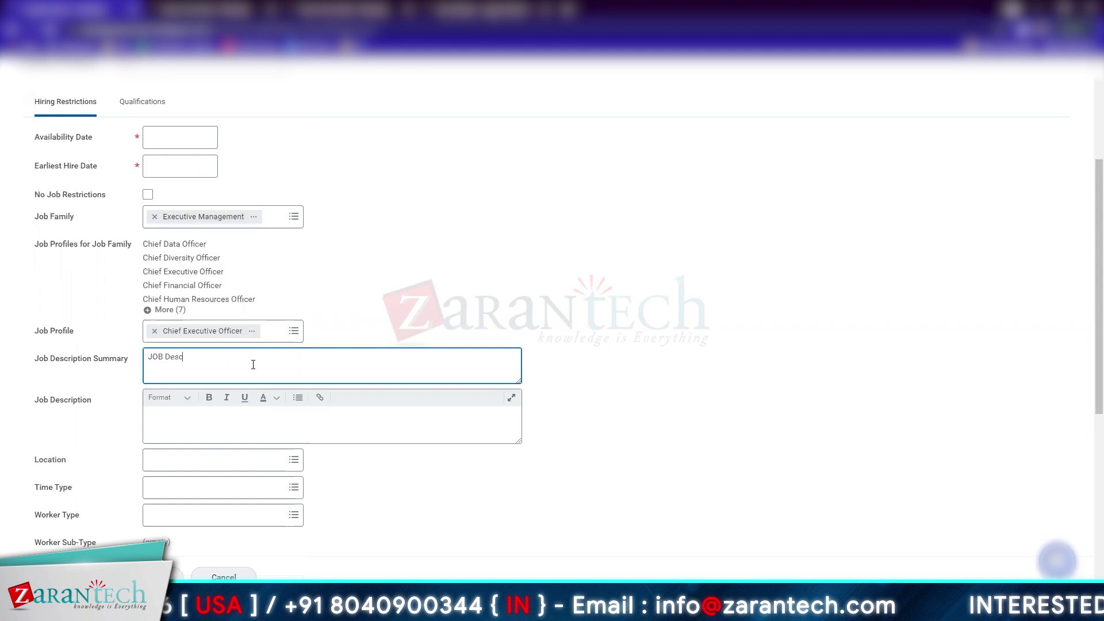
pyautogui.write('ription Summary goes here')
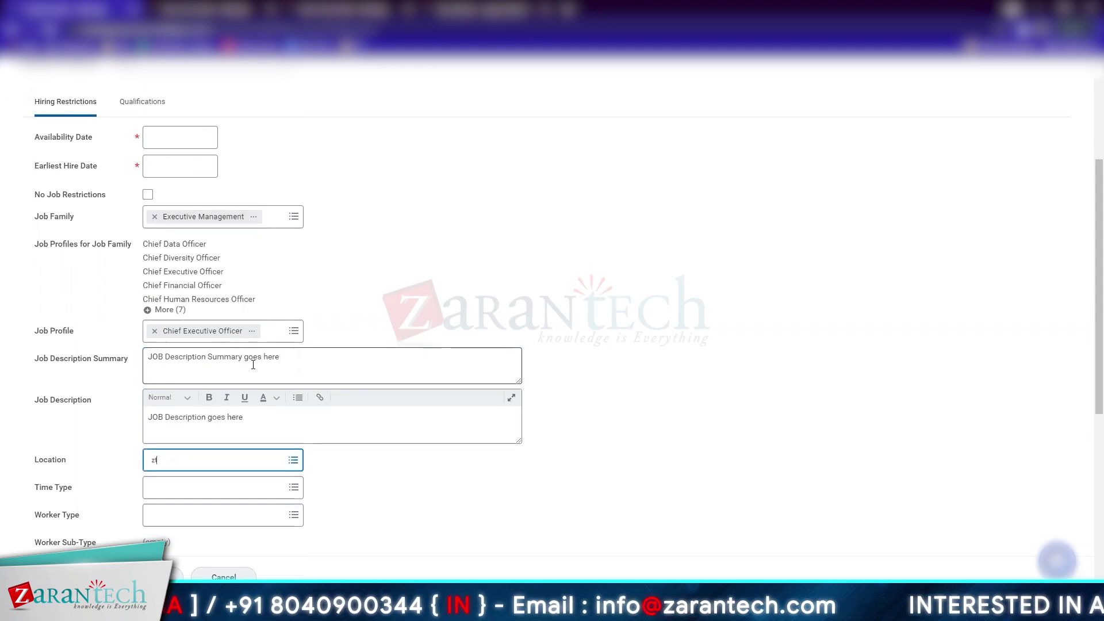
pyautogui.press('Return')
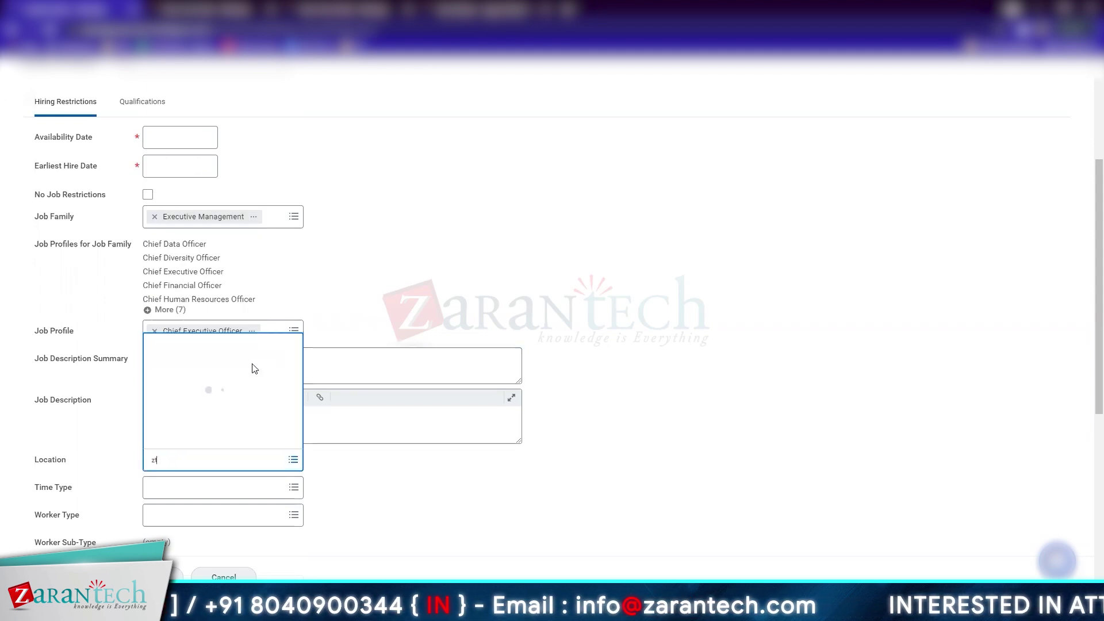
pyautogui.click(426, 487)
# Make the position Full time, worker type Employee, worker sub-type Regular
pyautogui.click(254, 495)
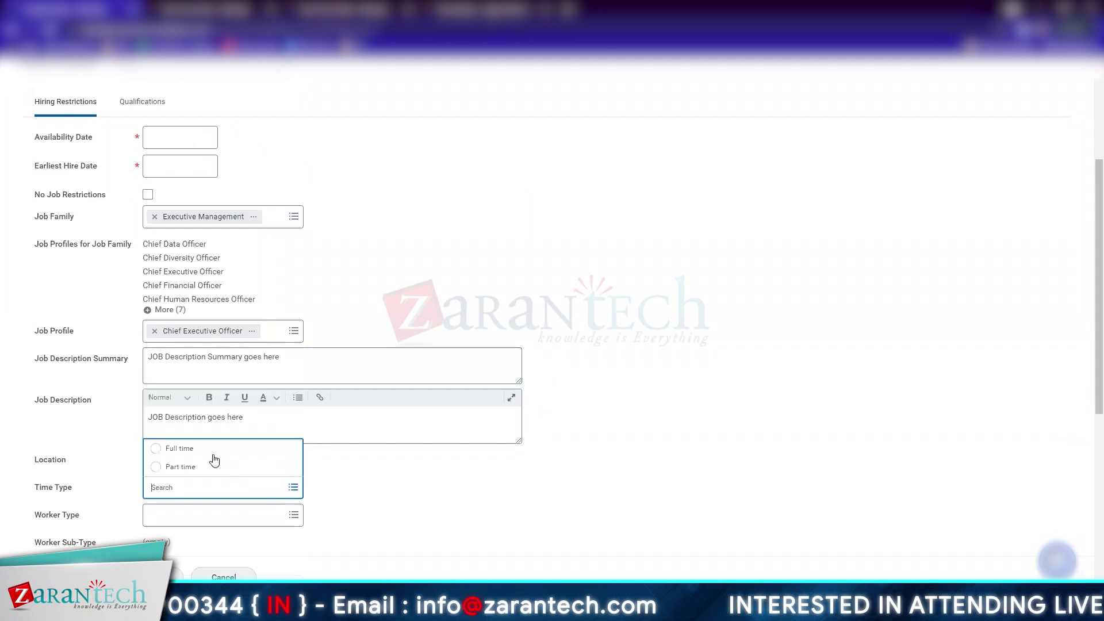
pyautogui.scroll(-2, 322, 477)
pyautogui.click(233, 415)
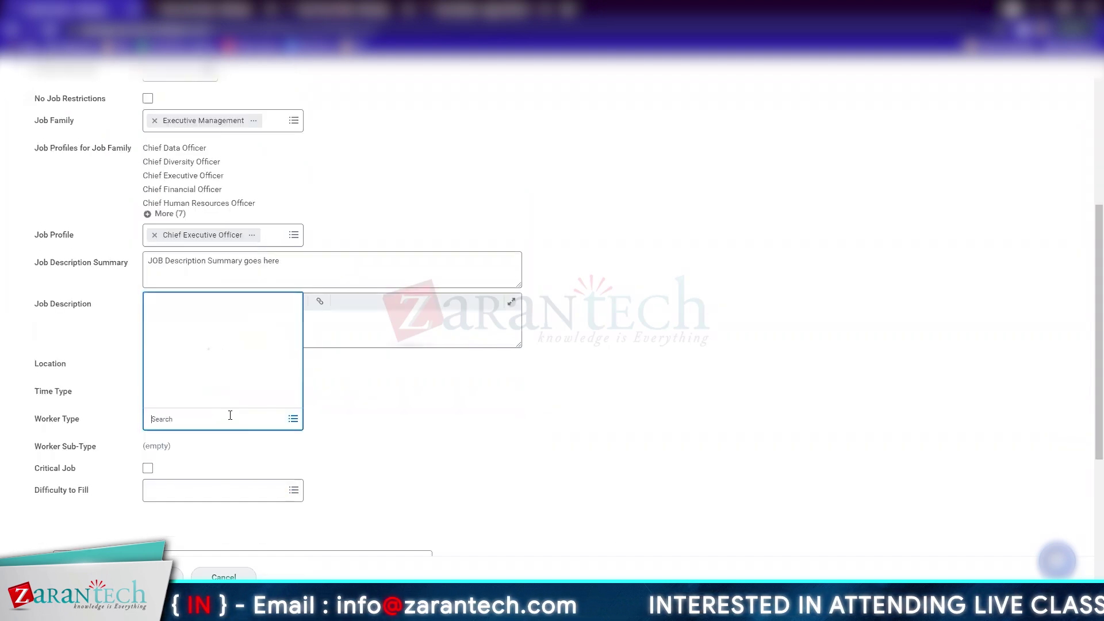
pyautogui.click(179, 398)
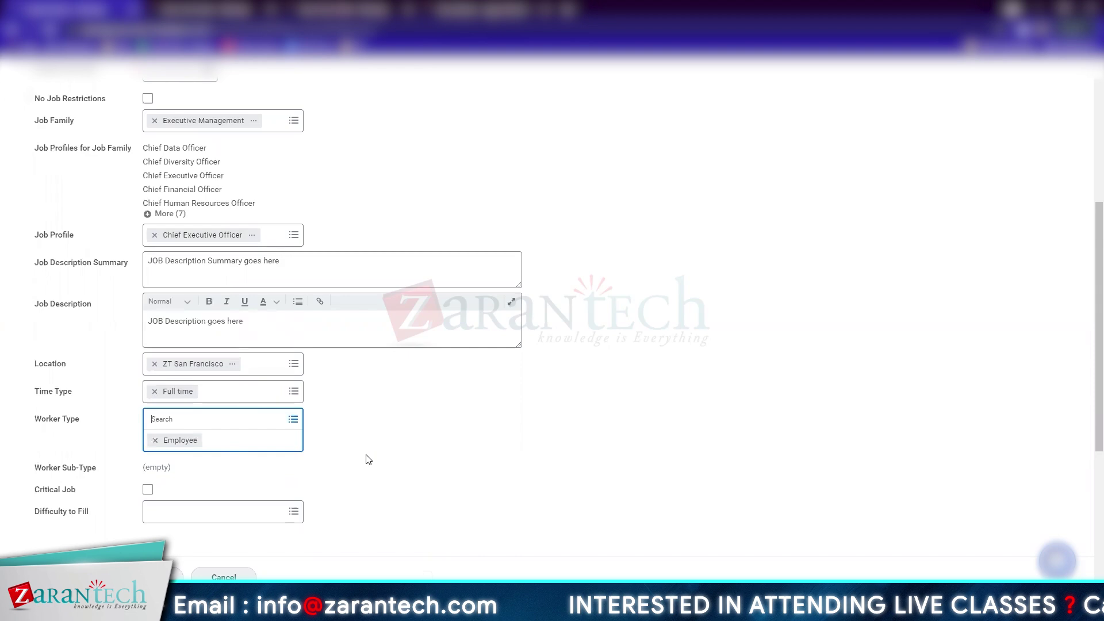
pyautogui.click(265, 450)
pyautogui.click(216, 397)
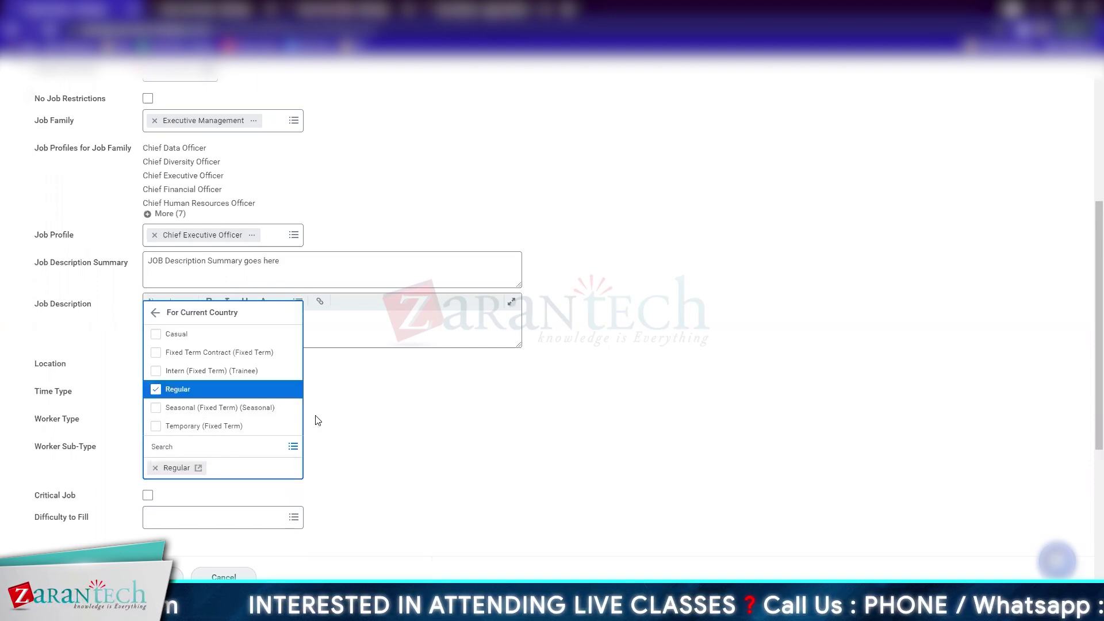
pyautogui.click(379, 520)
pyautogui.scroll(-3, 377, 520)
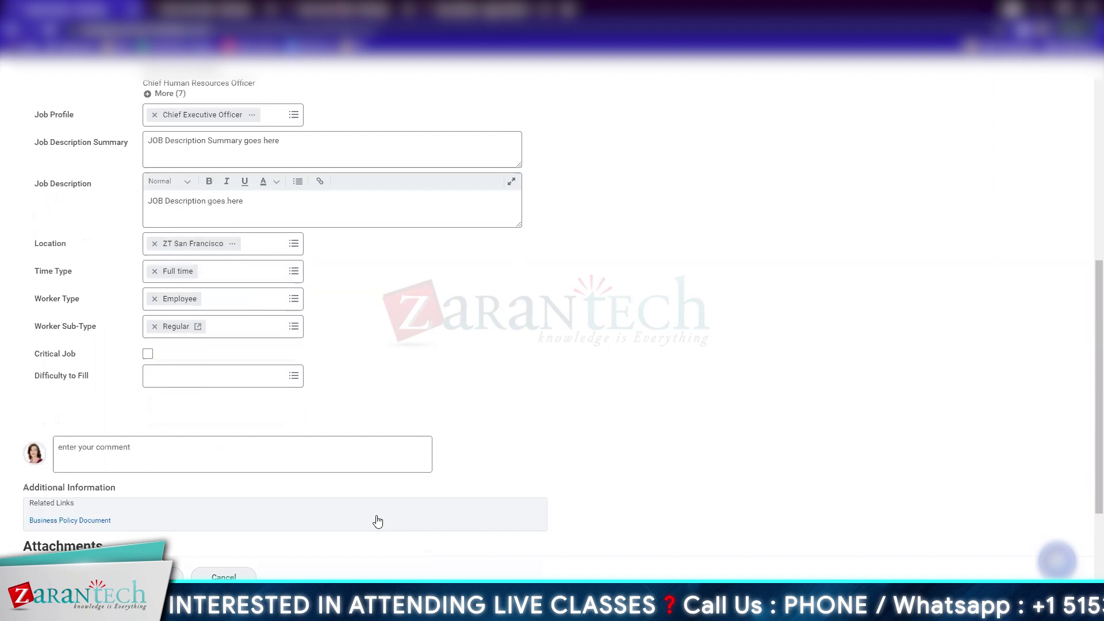
pyautogui.scroll(5, 298, 219)
pyautogui.scroll(2, 297, 219)
# Review the Qualifications tab's requirement tables for the Chief Executive Officer position
pyautogui.click(144, 198)
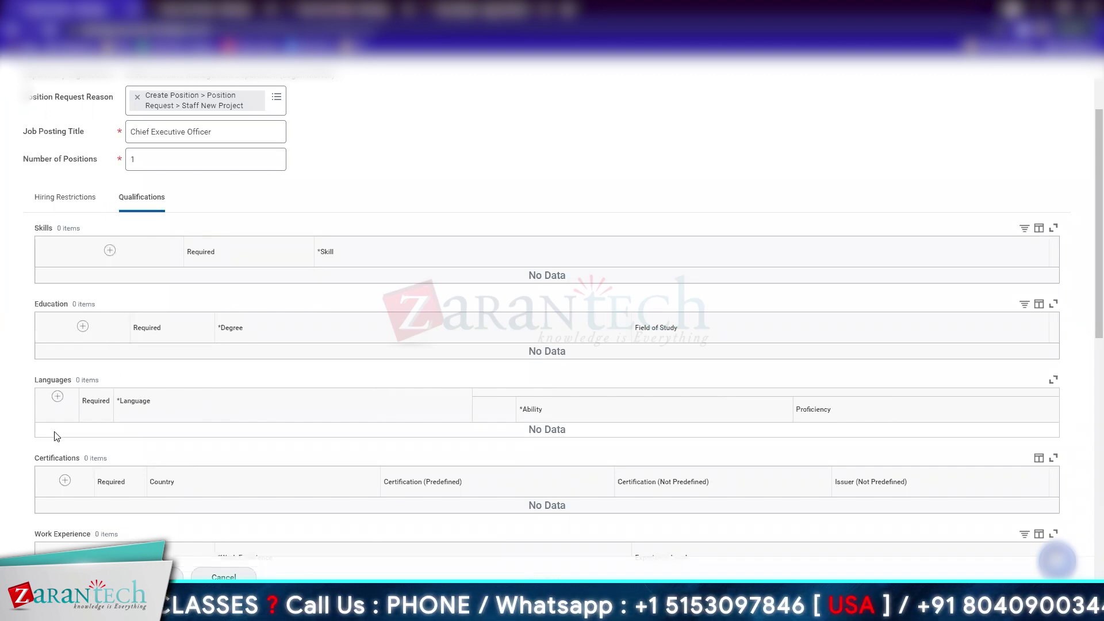
pyautogui.scroll(-3, 66, 436)
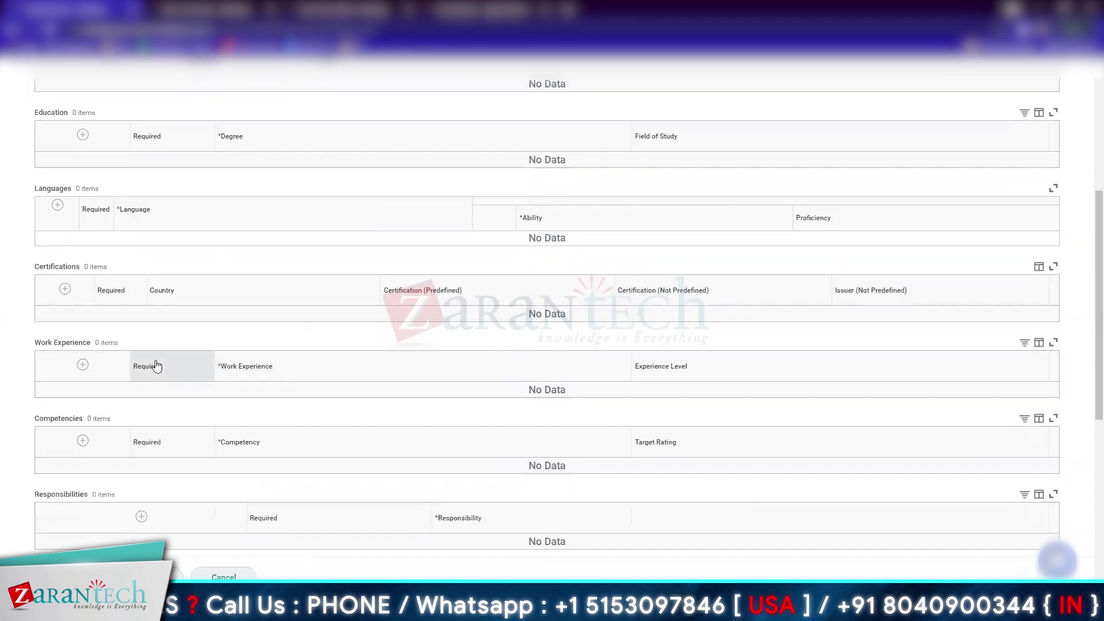
pyautogui.scroll(-3, 155, 416)
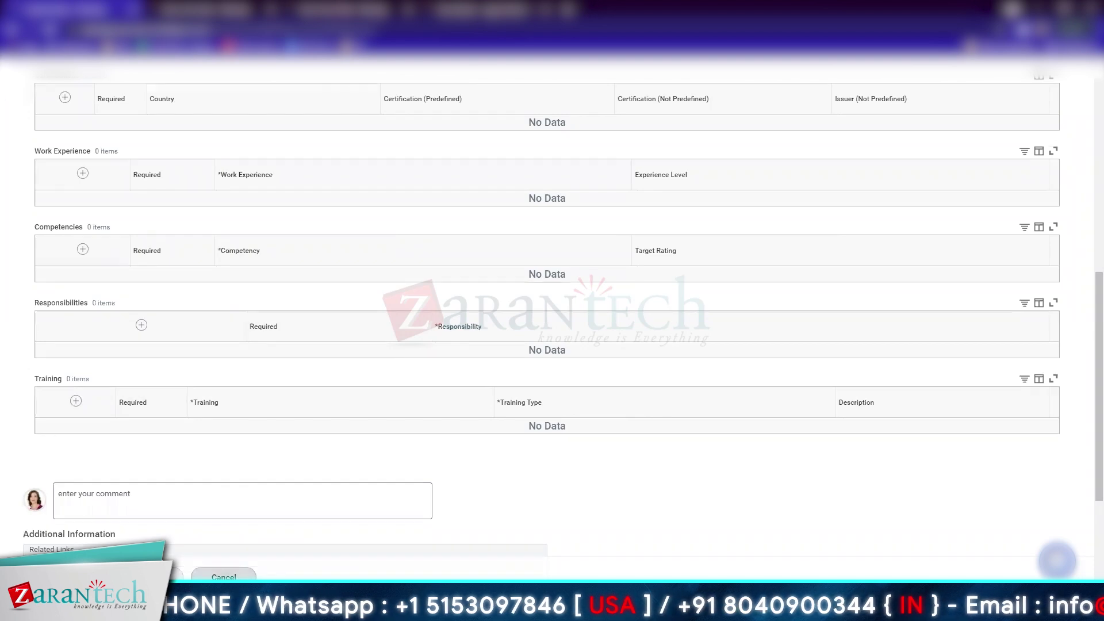
pyautogui.scroll(-3, 248, 387)
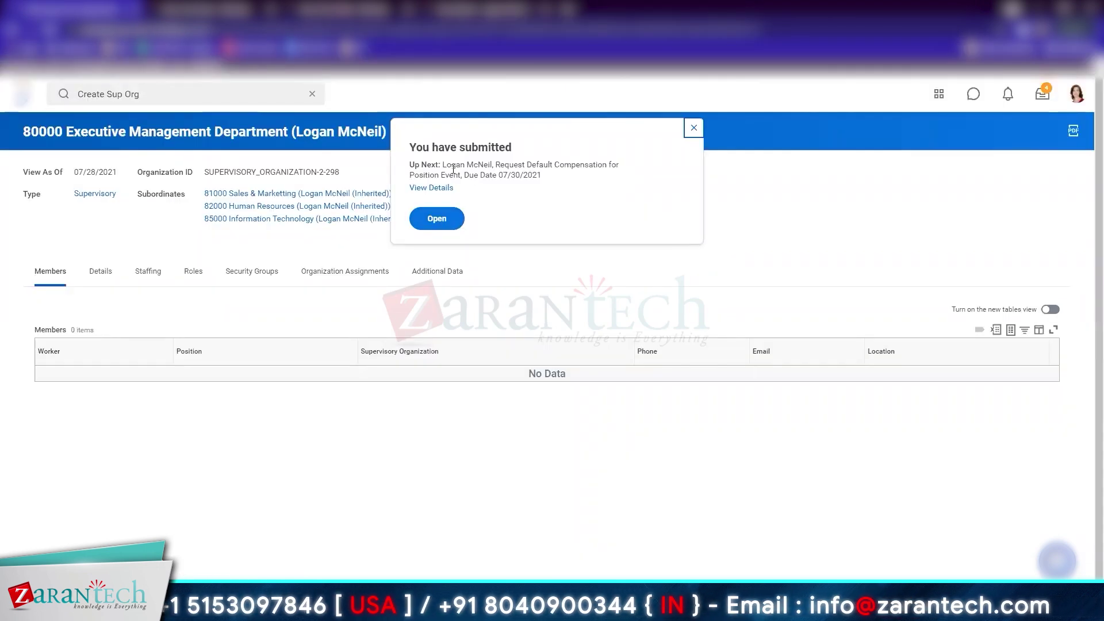
# In the default compensation task, set package and grade Executive with grade profile USA (California)
pyautogui.click(432, 189)
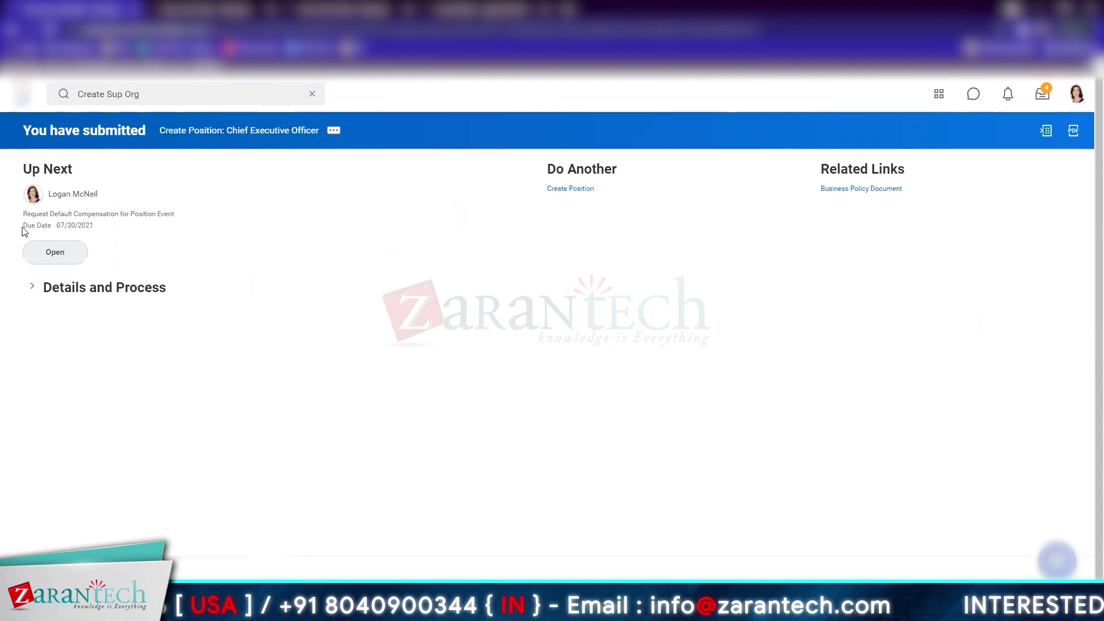
pyautogui.click(60, 256)
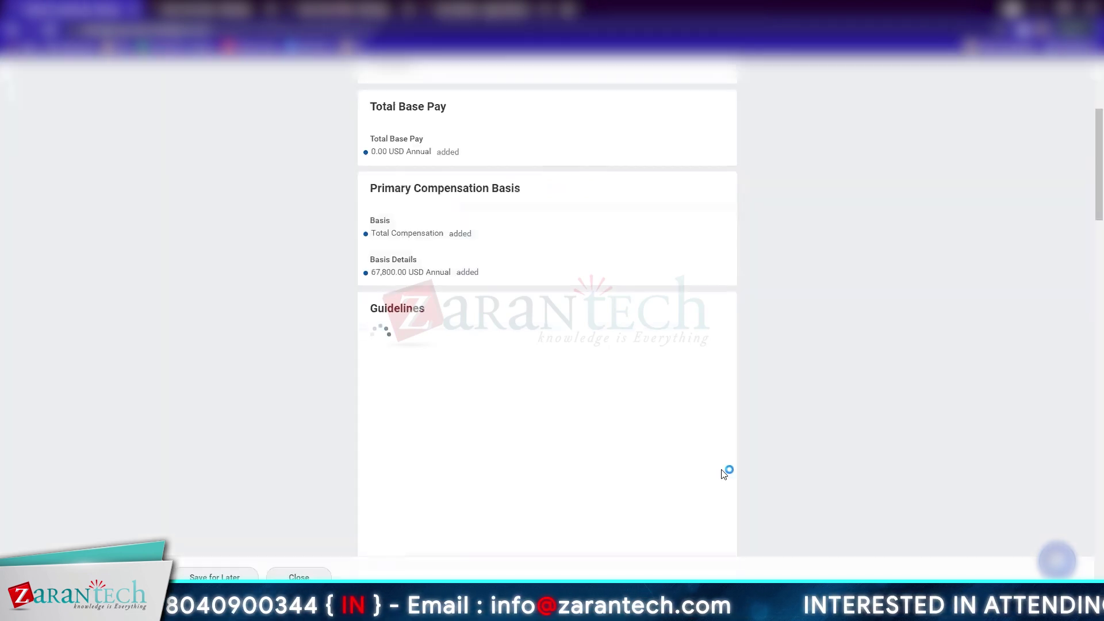
pyautogui.click(728, 469)
pyautogui.scroll(-2, 521, 394)
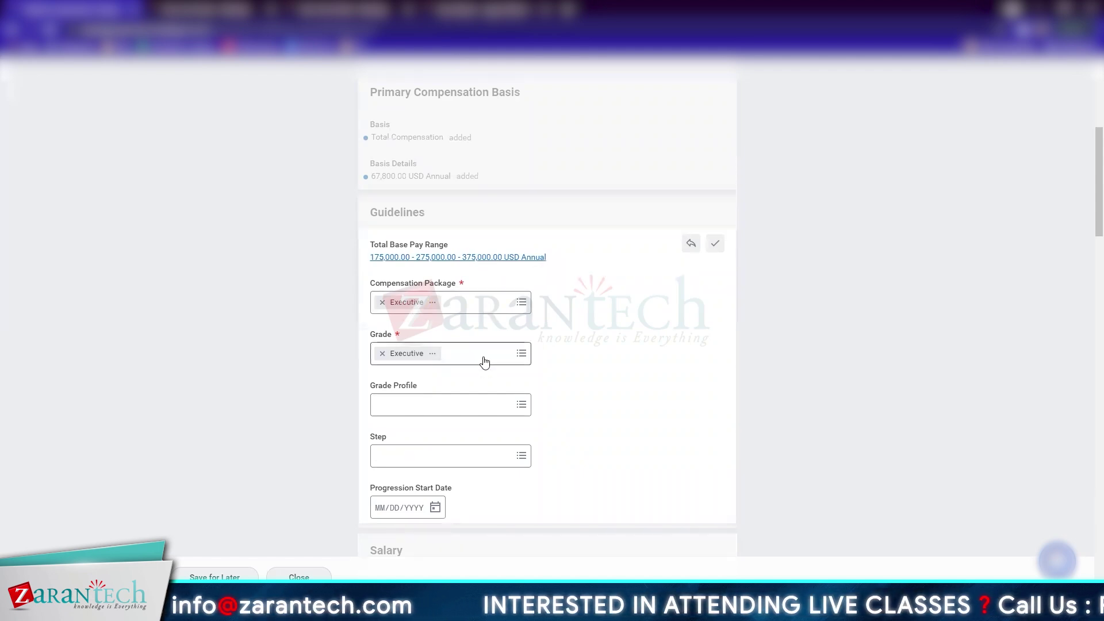
pyautogui.click(484, 356)
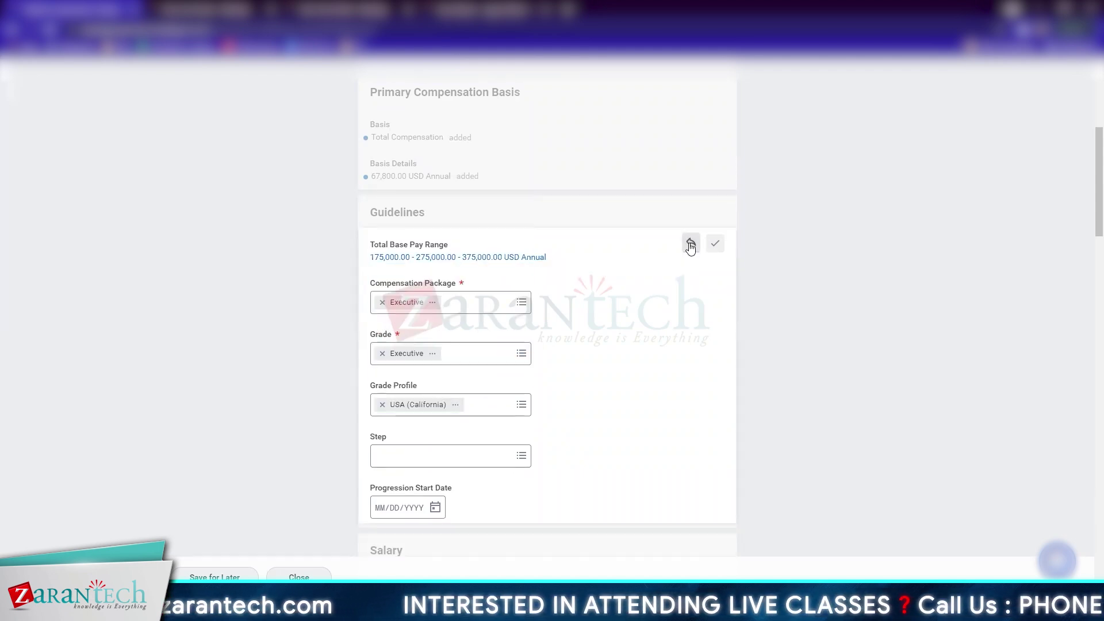
pyautogui.click(713, 244)
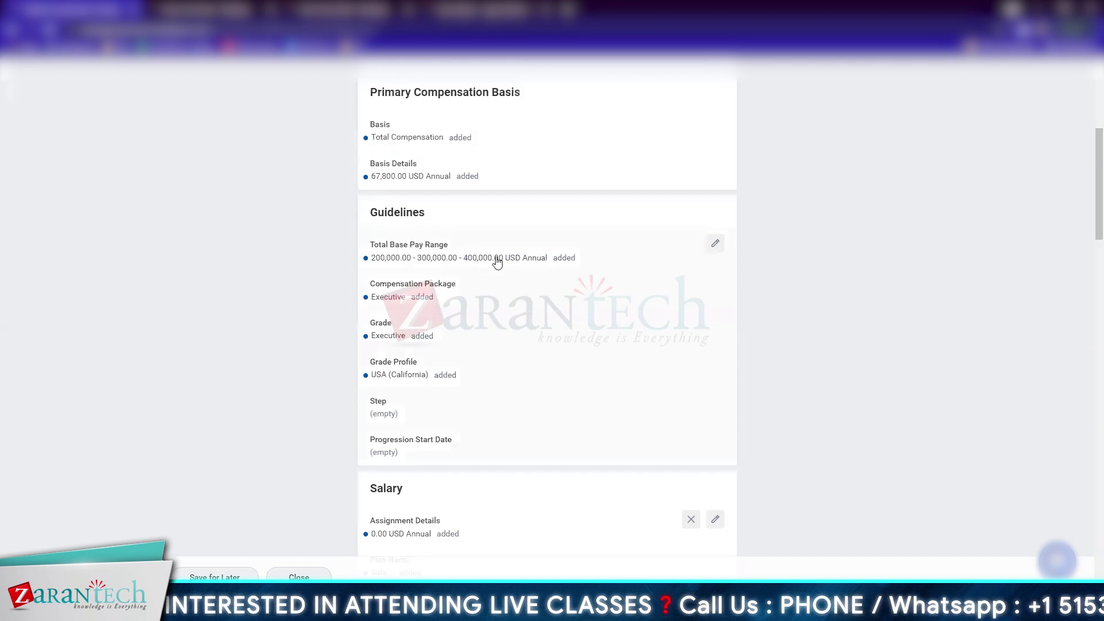
# Enter 310,000 as the default annual salary amount
pyautogui.scroll(-3, 498, 261)
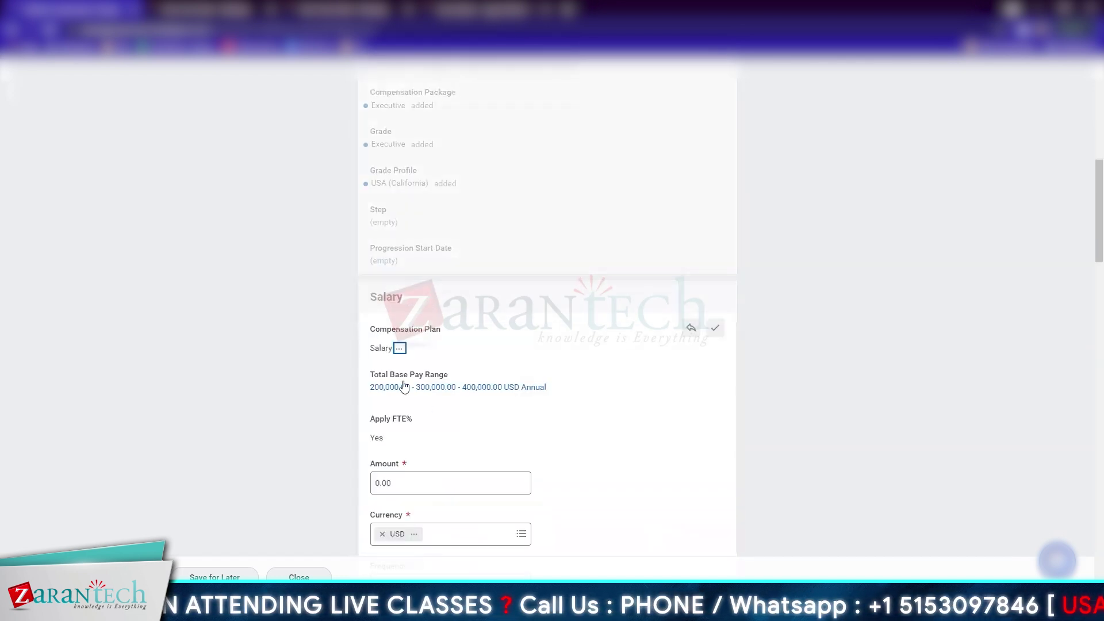
pyautogui.scroll(-3, 481, 394)
pyautogui.click(458, 301)
pyautogui.doubleClick(458, 301)
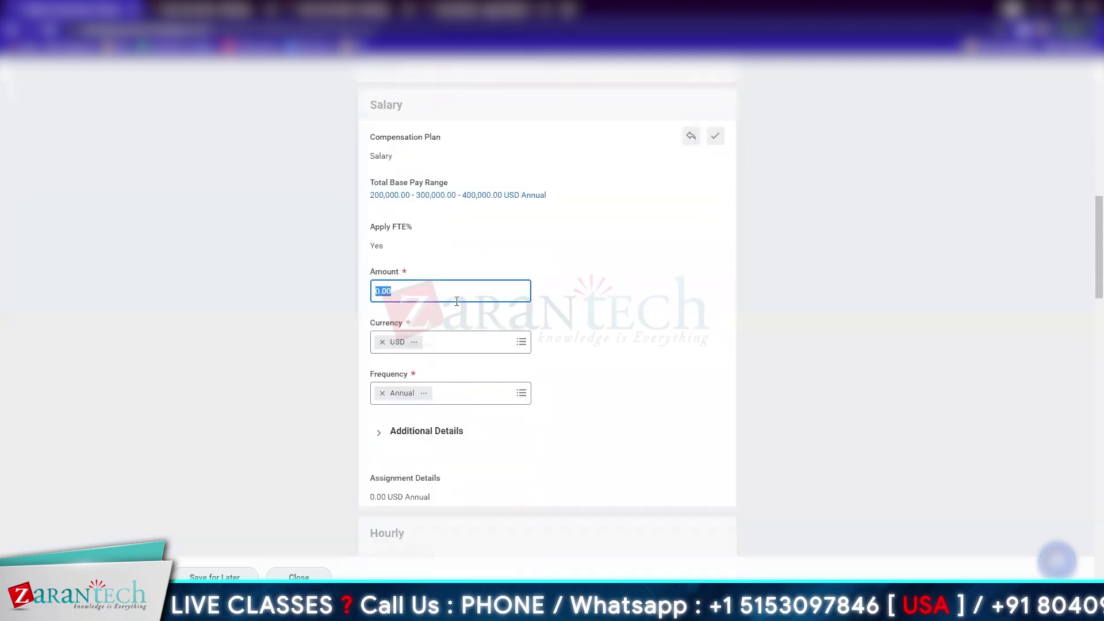
pyautogui.write('3')
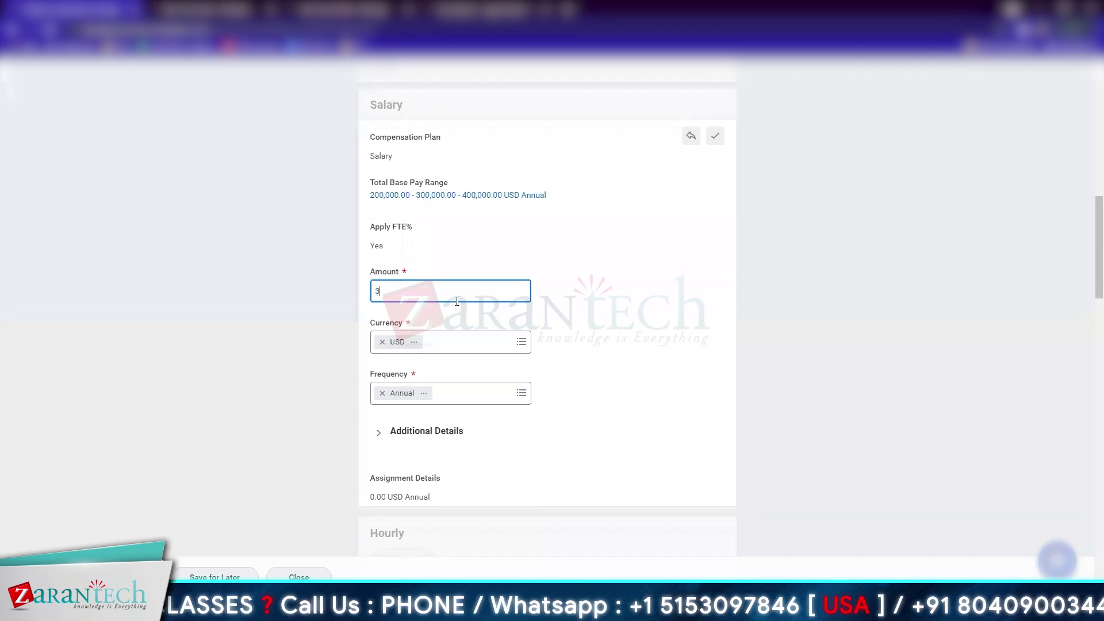
pyautogui.write('10,000')
pyautogui.click(688, 341)
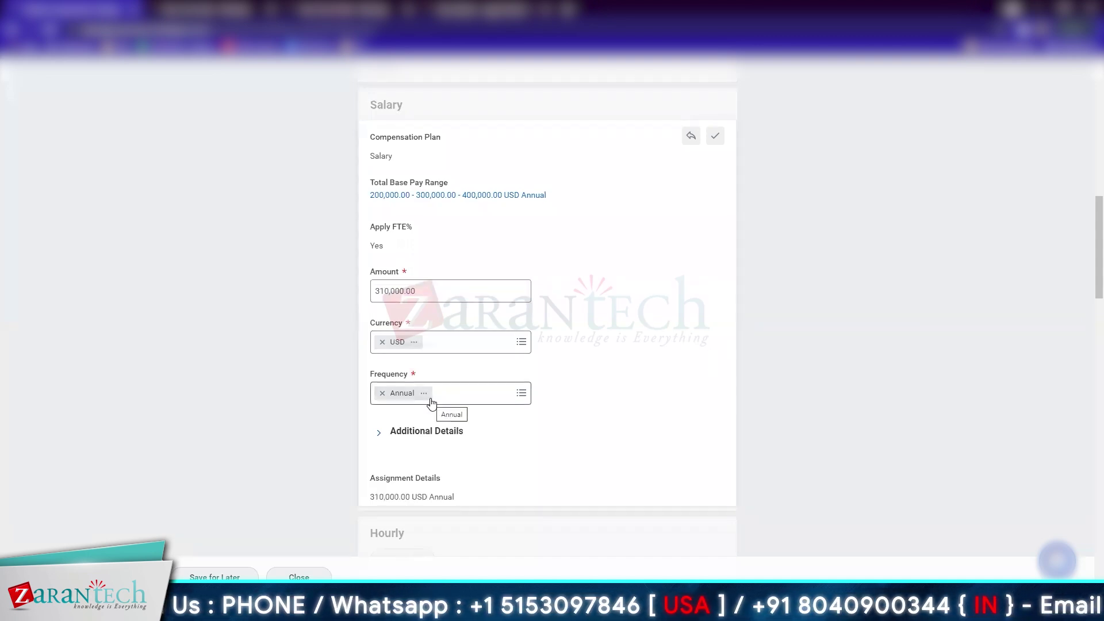
# Review the Car, Mobile and Executive Housing allowances, 3% Salaried merit and 40% Executive bonus
pyautogui.scroll(-3, 431, 401)
pyautogui.scroll(-5, 424, 293)
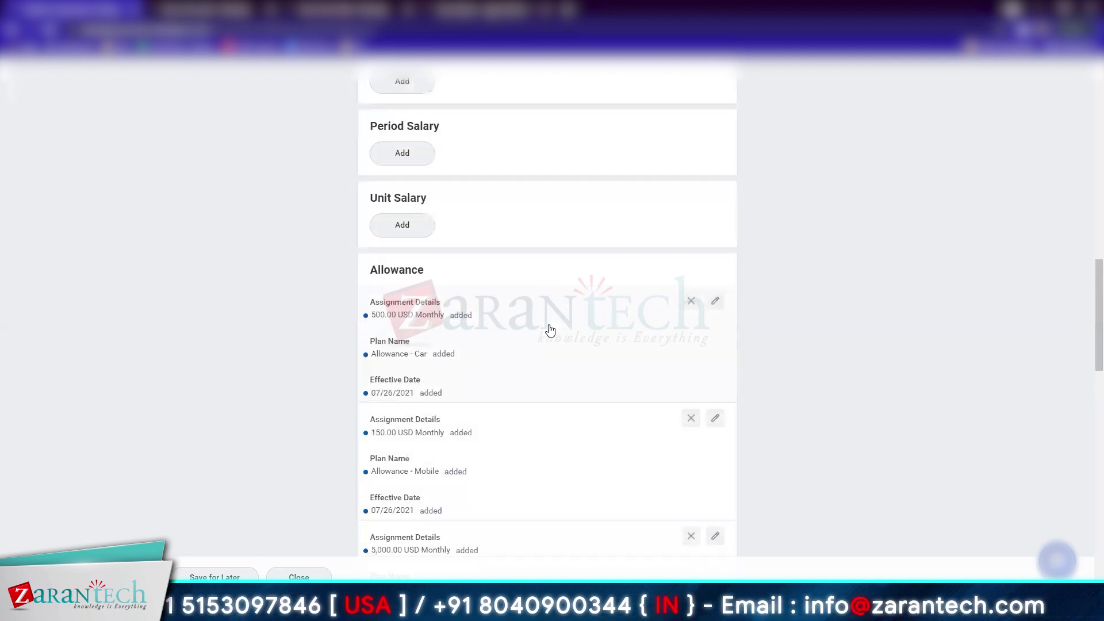
pyautogui.scroll(-3, 436, 478)
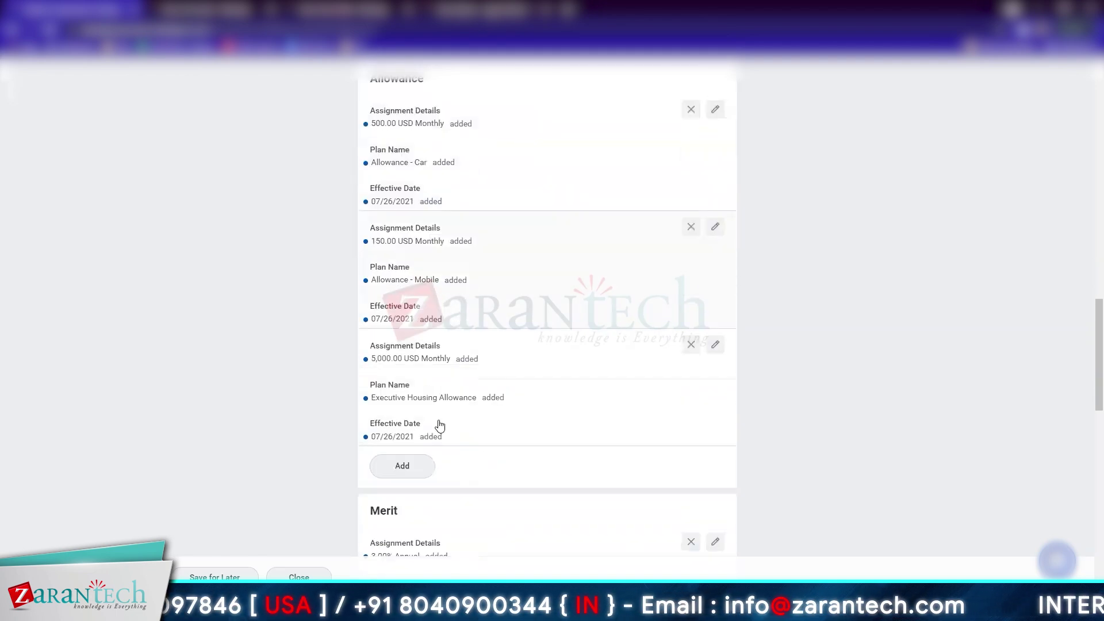
pyautogui.scroll(-3, 434, 403)
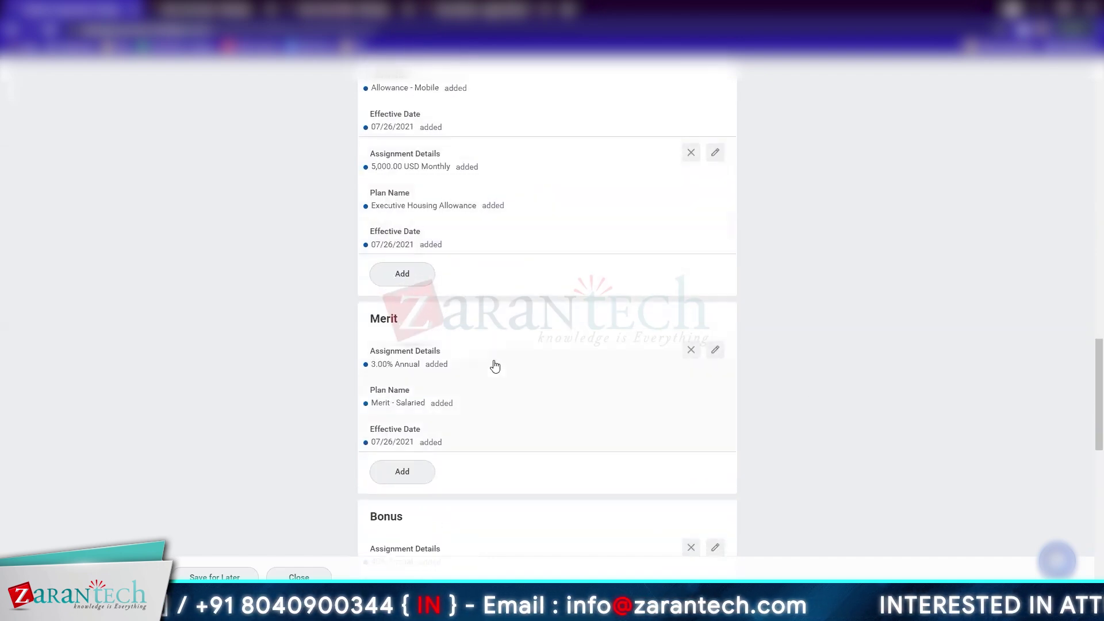
pyautogui.scroll(-3, 500, 426)
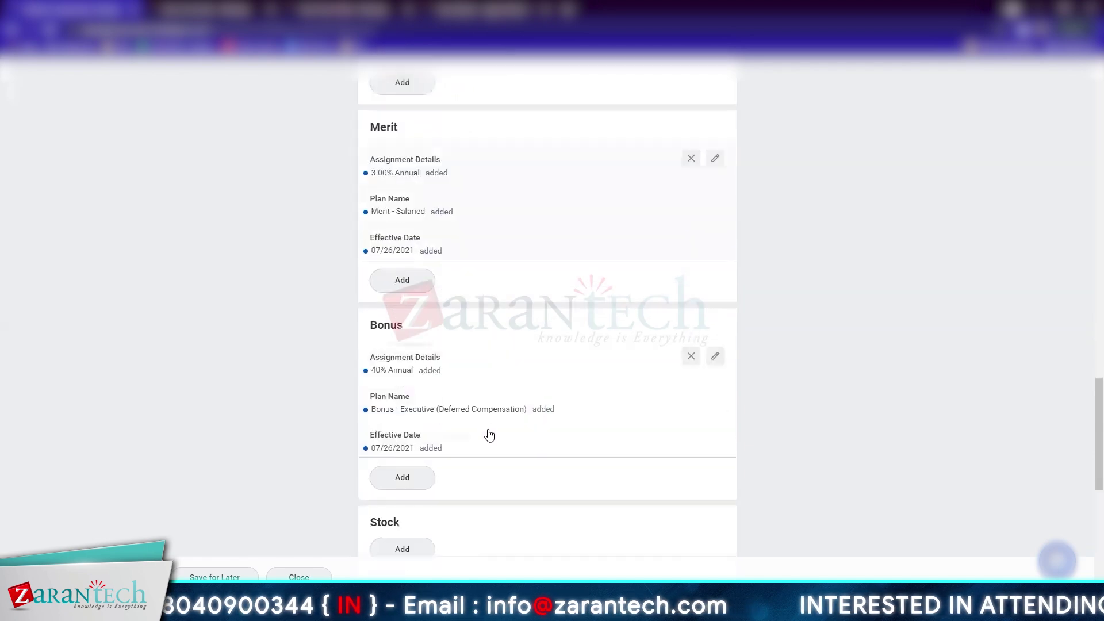
pyautogui.scroll(-5, 485, 423)
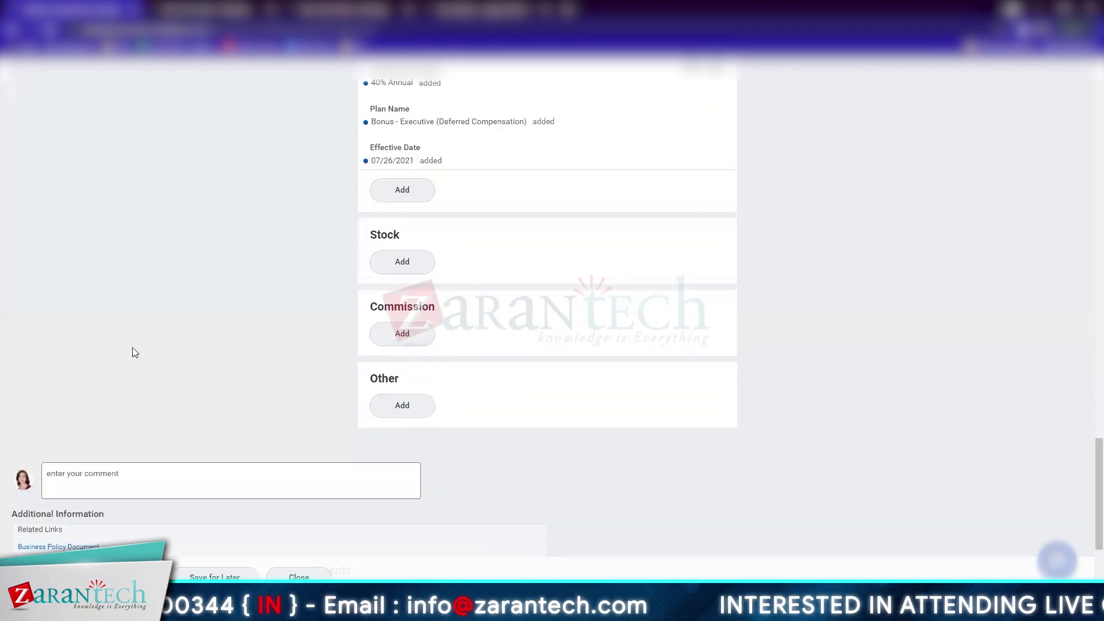
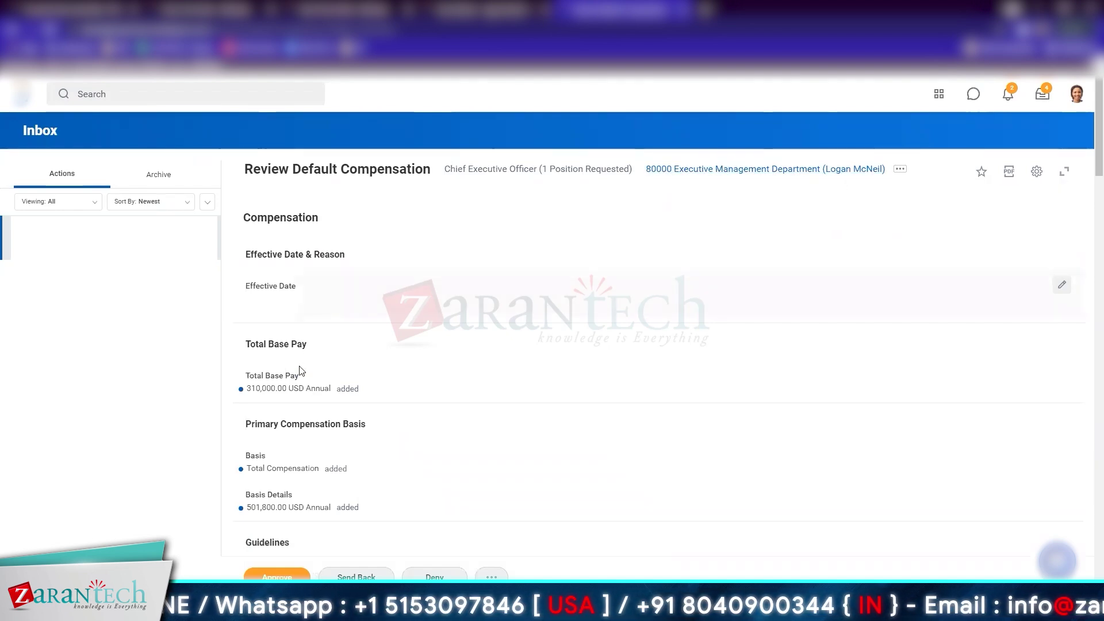
# Check the CEO pay, allowance, merit and bonus entries, approve them, and move to the Create Position review
pyautogui.scroll(-3, 299, 362)
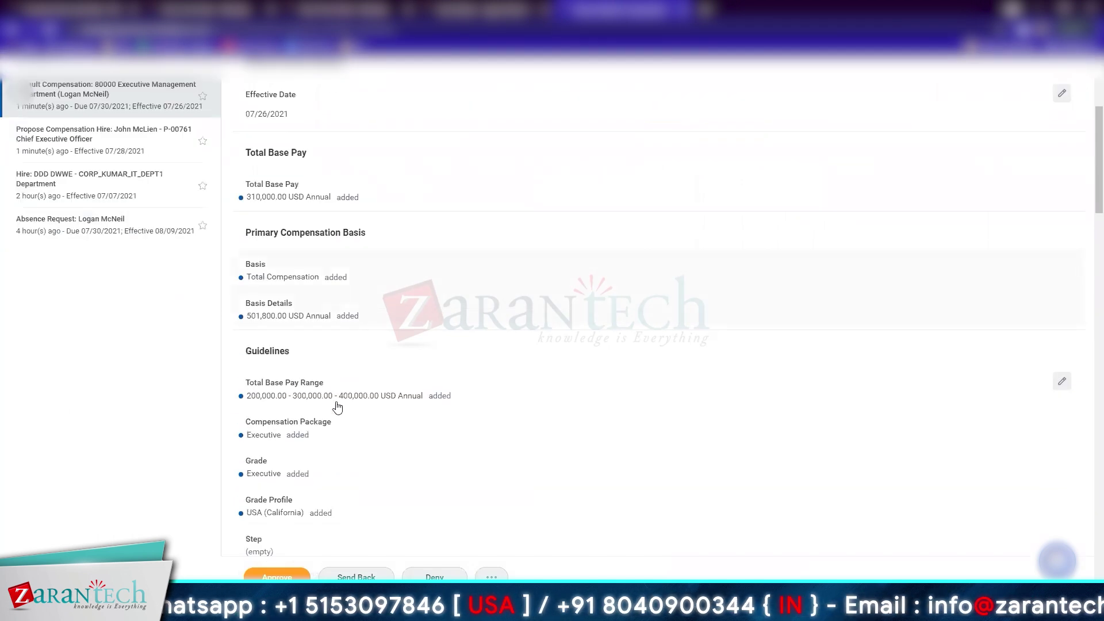
pyautogui.scroll(-5, 338, 408)
pyautogui.scroll(-10, 338, 407)
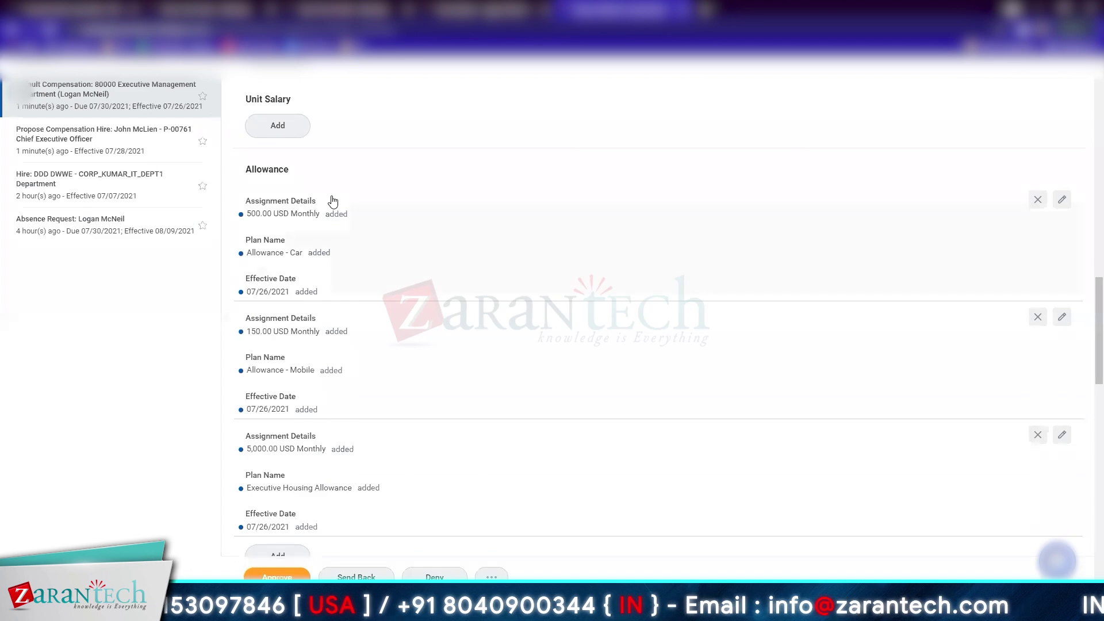
pyautogui.scroll(-7, 321, 402)
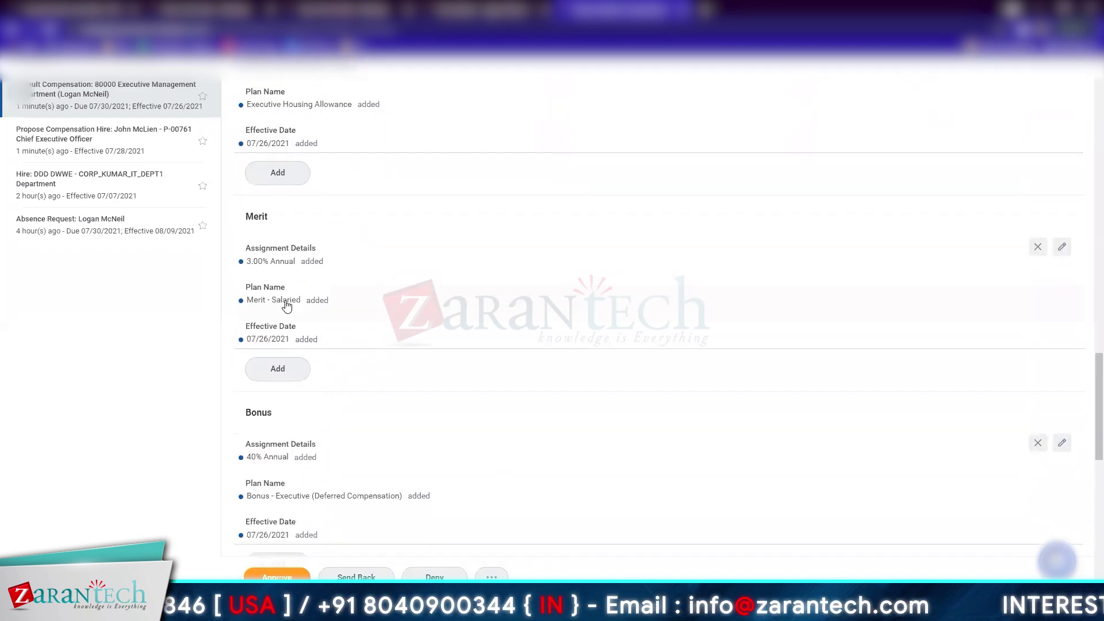
pyautogui.scroll(-11, 325, 439)
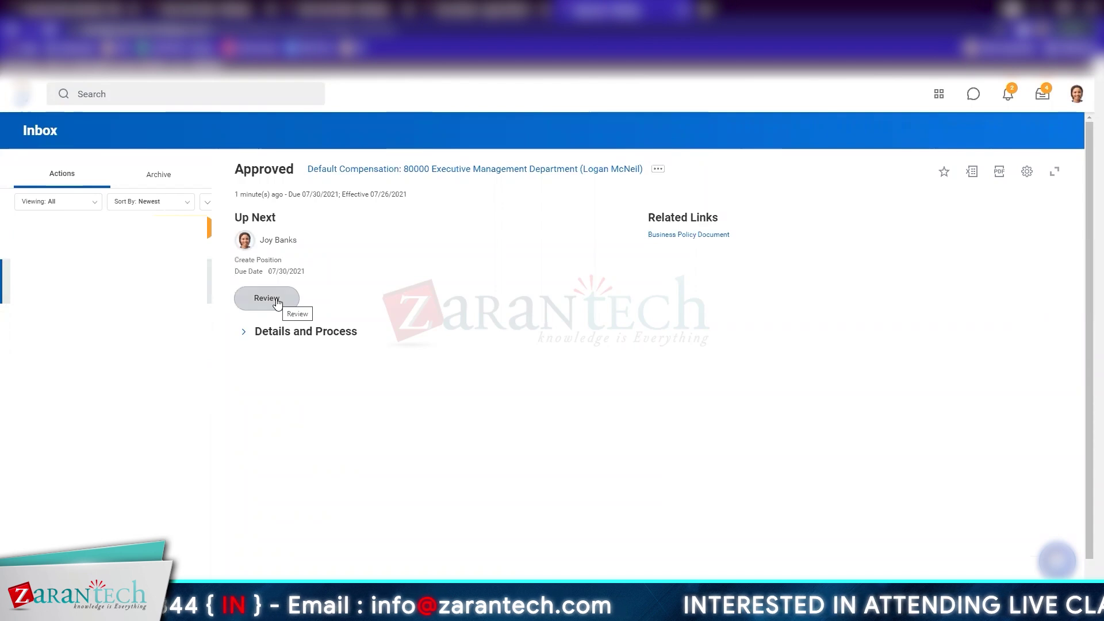
pyautogui.click(270, 297)
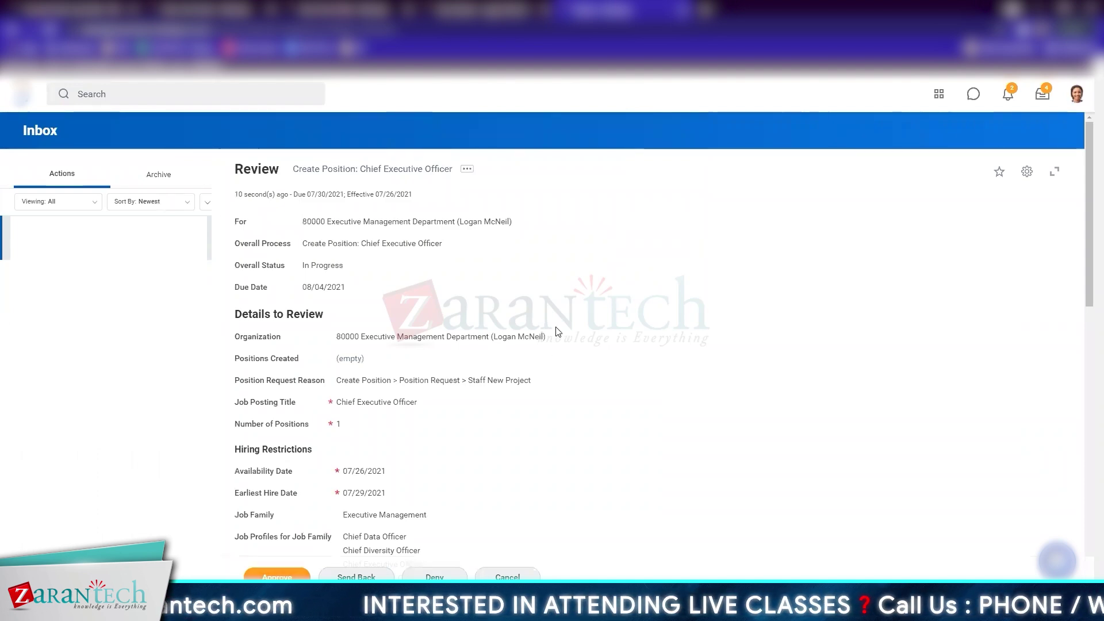
# Approve the Create Position: Chief Executive Officer request and view its Assign Organizations process details
pyautogui.scroll(-5, 557, 332)
pyautogui.scroll(-7, 557, 332)
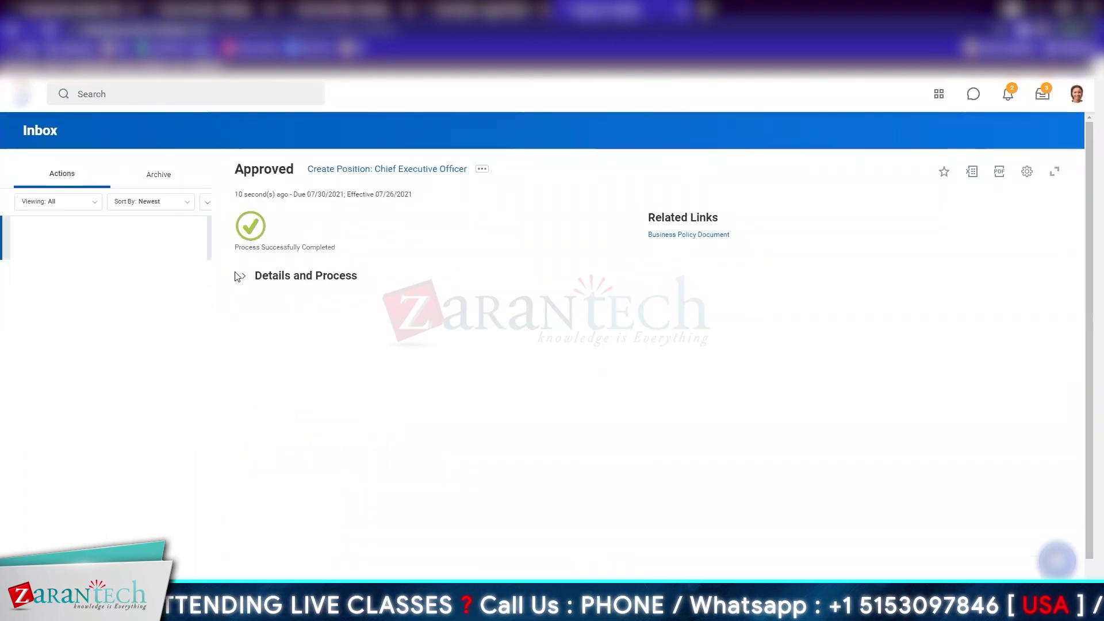
pyautogui.click(242, 280)
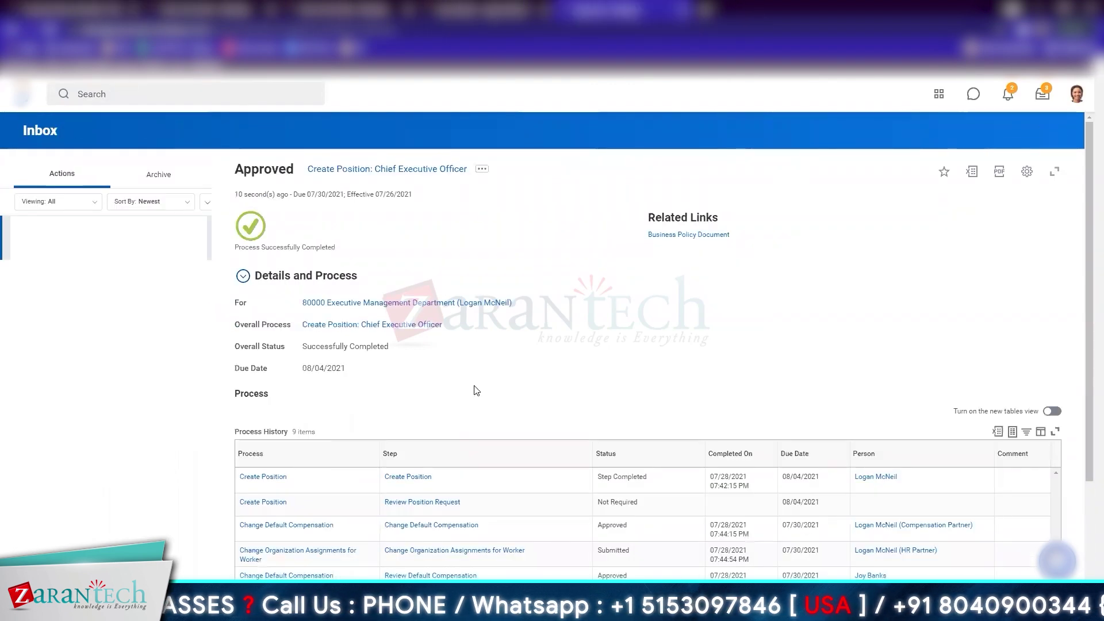
pyautogui.scroll(-3, 477, 391)
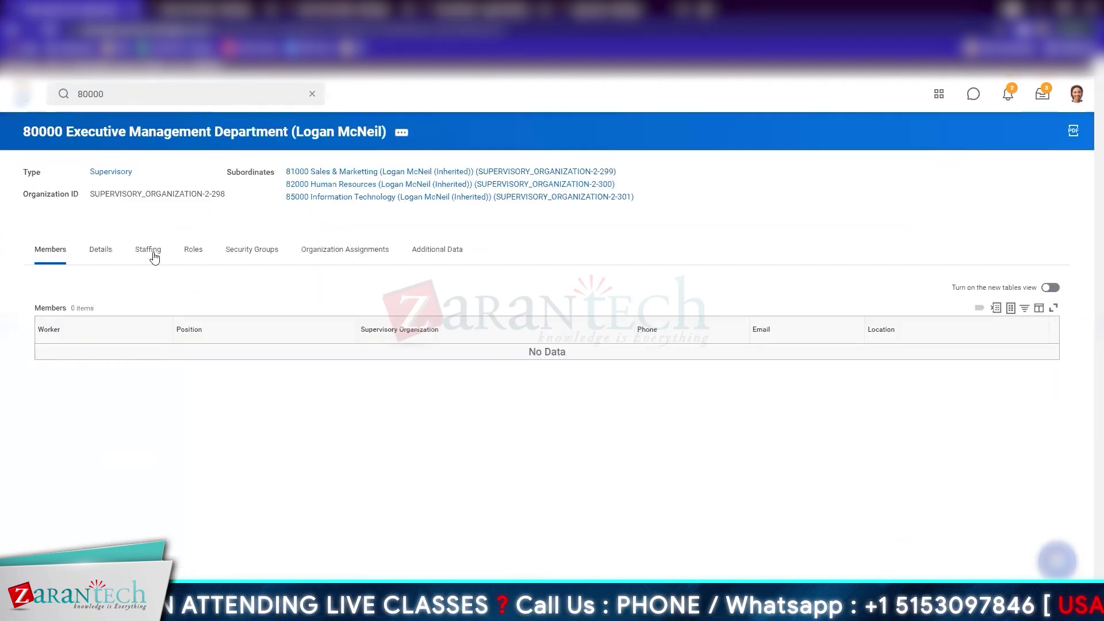
# From the 80000 department's staffing, open the Chief Executive Officer job profile in a new tab and edit it
pyautogui.click(149, 249)
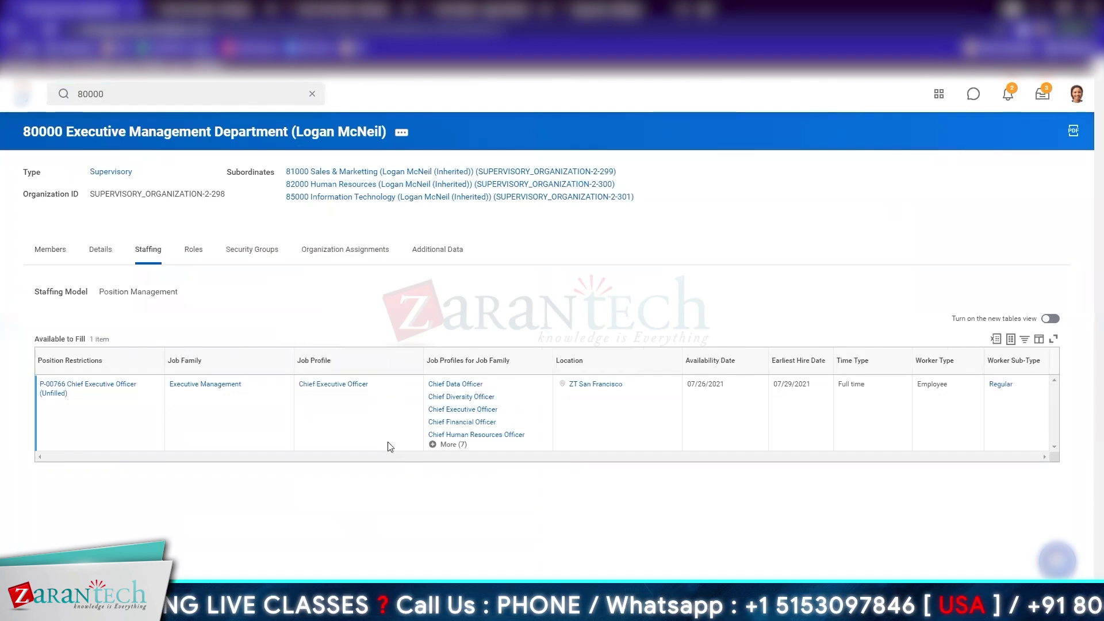
pyautogui.click(449, 445)
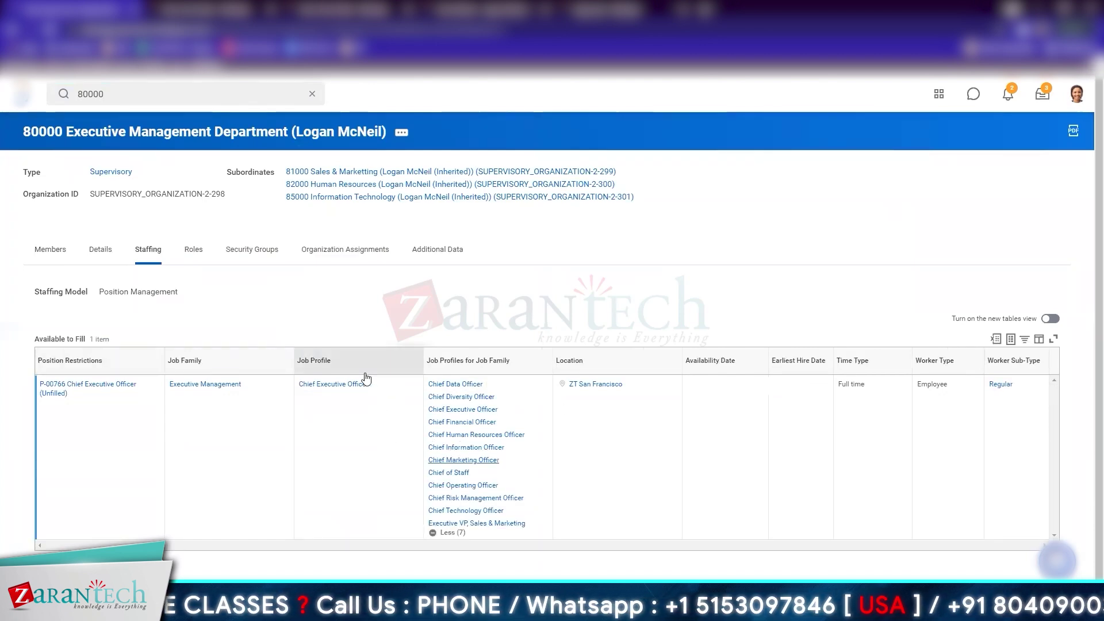
pyautogui.rightClick(340, 388)
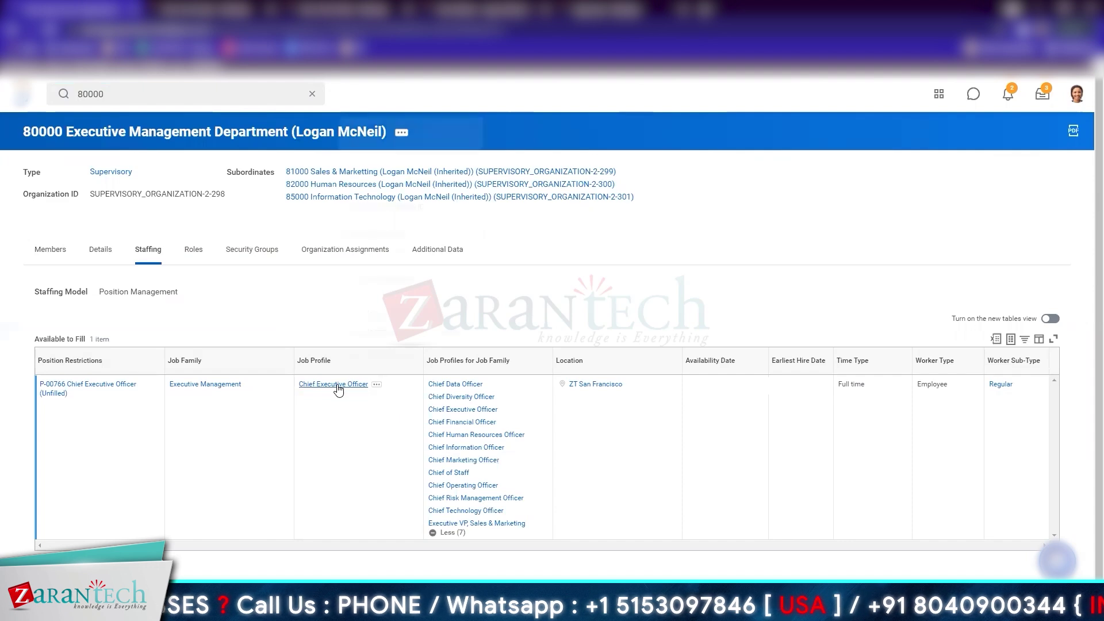
pyautogui.click(379, 128)
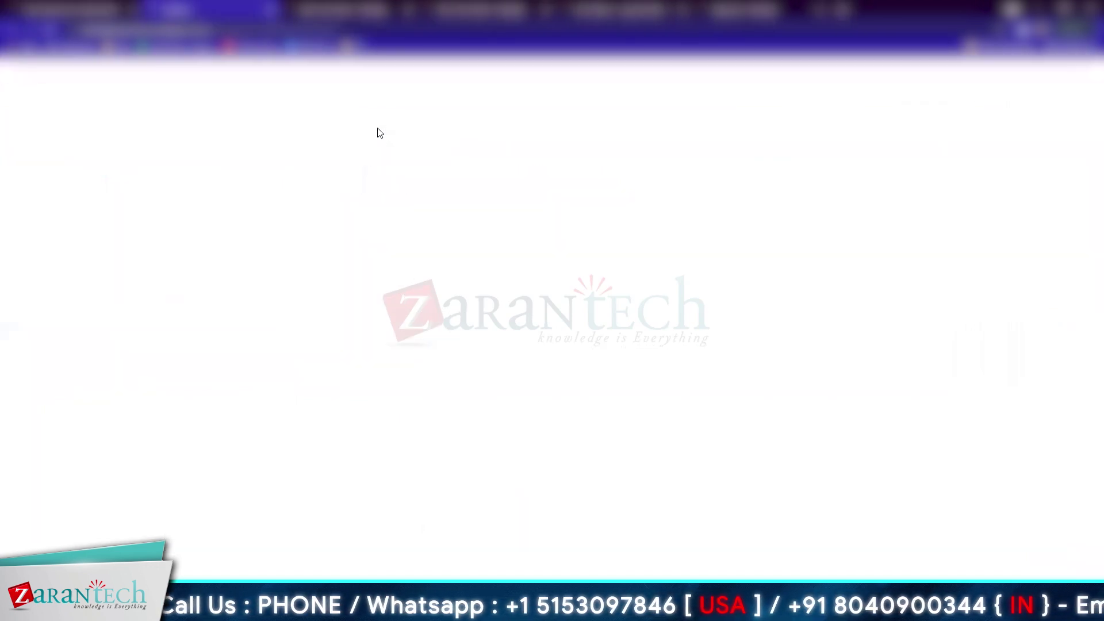
pyautogui.click(68, 252)
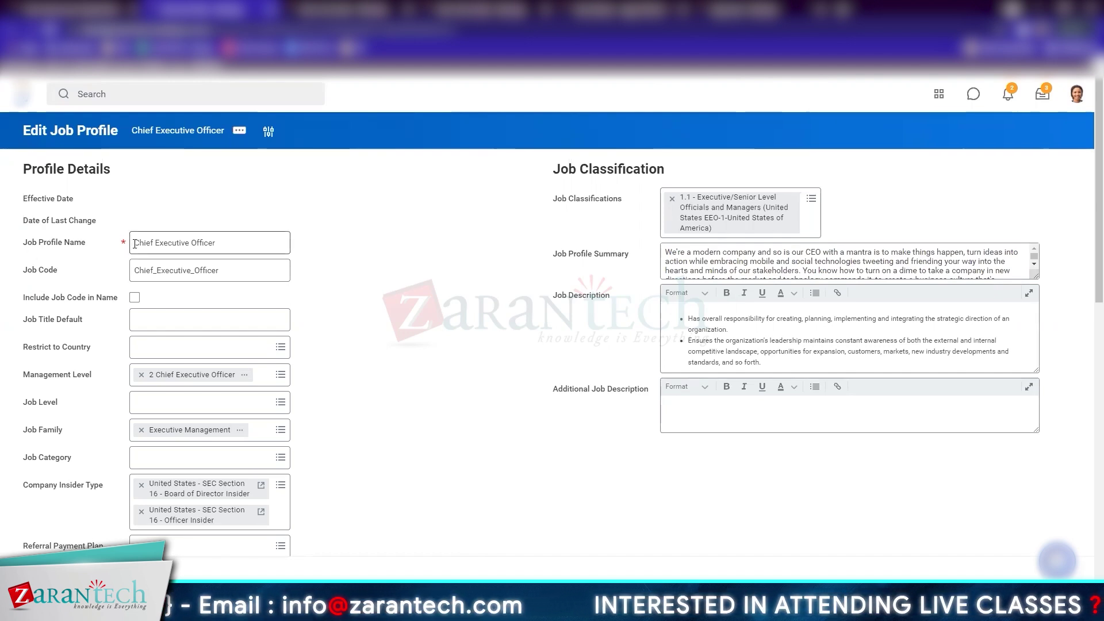
# Copy the Job Profile Name 'Chief Executive Officer' into the Job Title Default field
pyautogui.moveTo(223, 271); pyautogui.dragTo(89, 271)
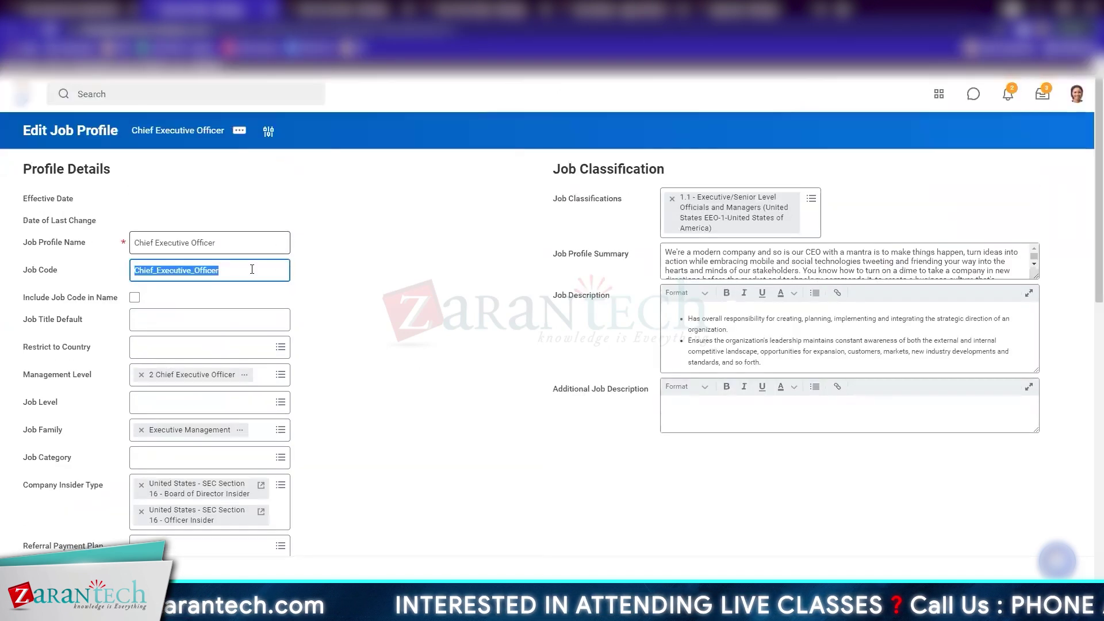
pyautogui.tripleClick(244, 241)
pyautogui.hotkey('ctrl', 'c')
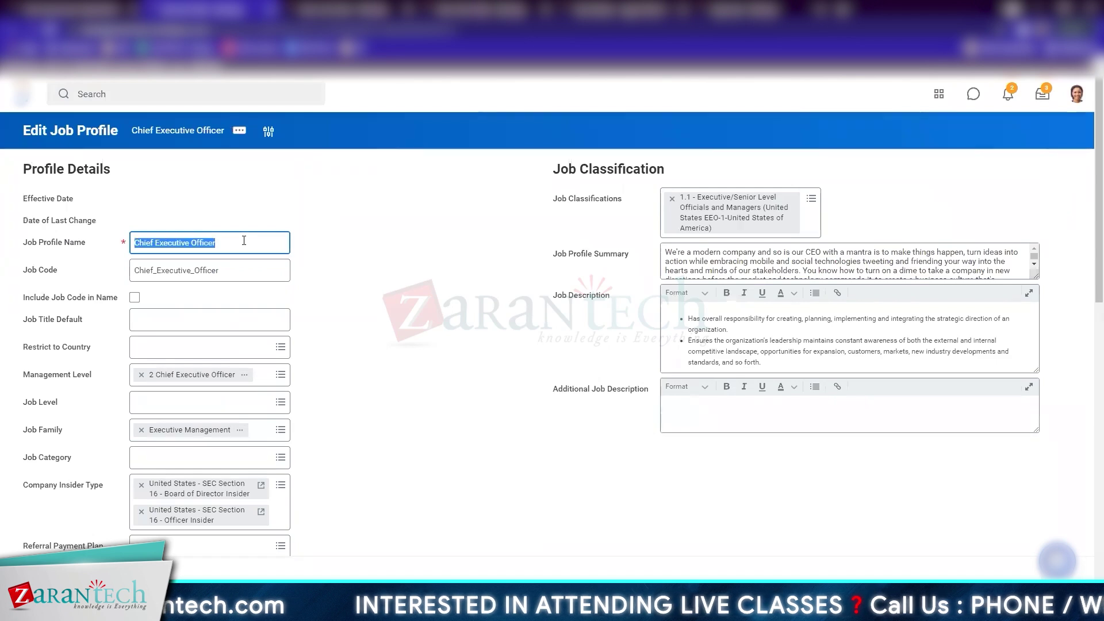
pyautogui.click(249, 320)
pyautogui.hotkey('ctrl', 'v')
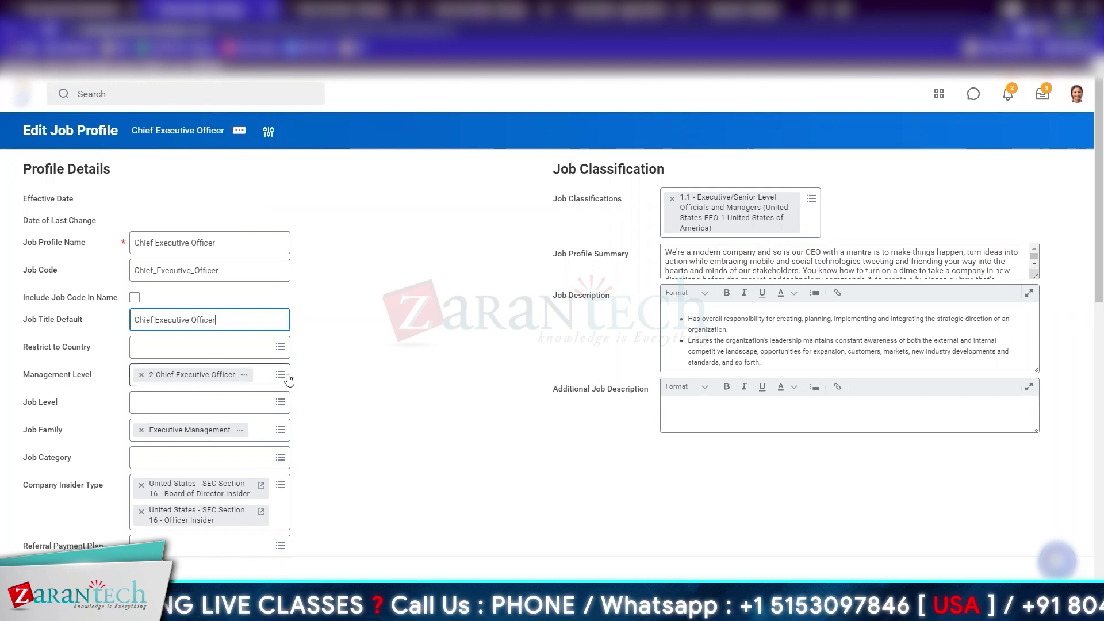
# Review the Restrict to Country, Management Level and Job Level options, leaving them unchanged
pyautogui.click(196, 354)
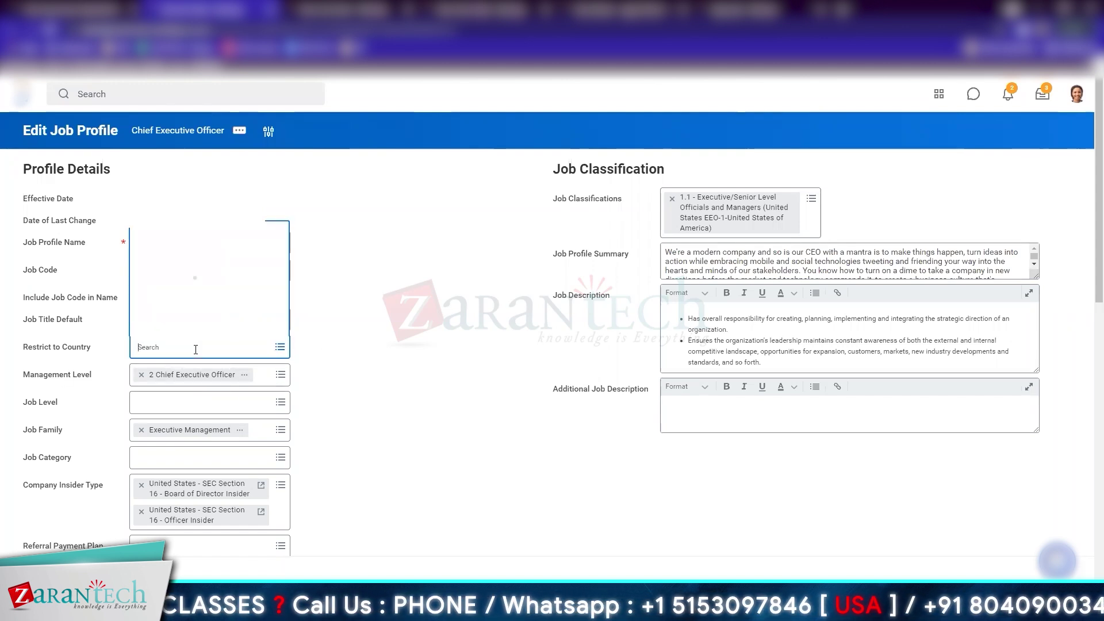
pyautogui.click(452, 412)
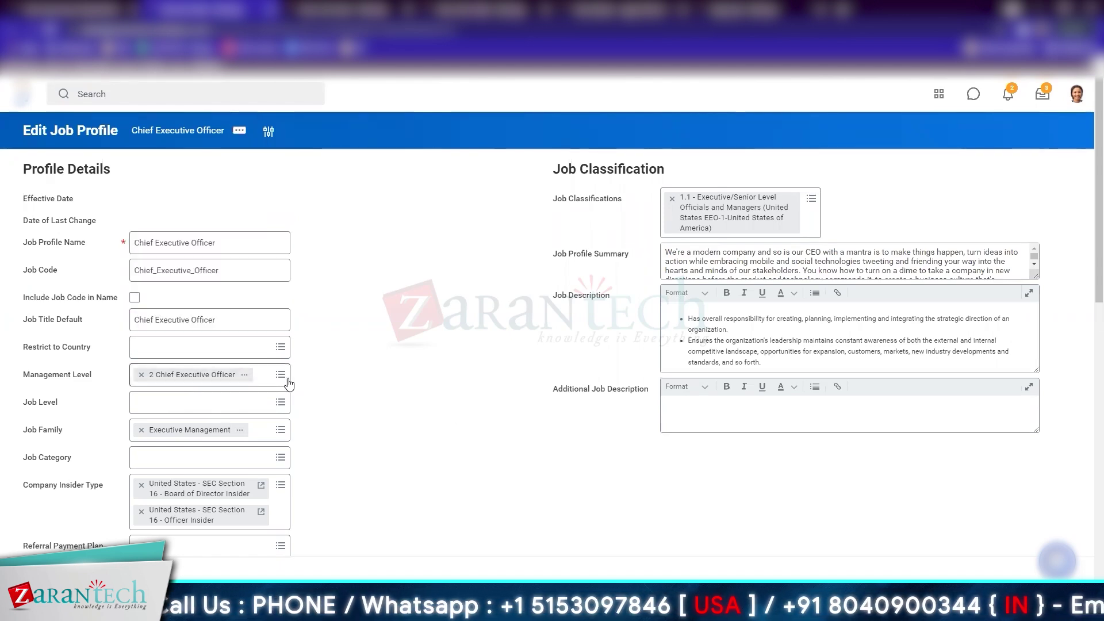
pyautogui.click(288, 383)
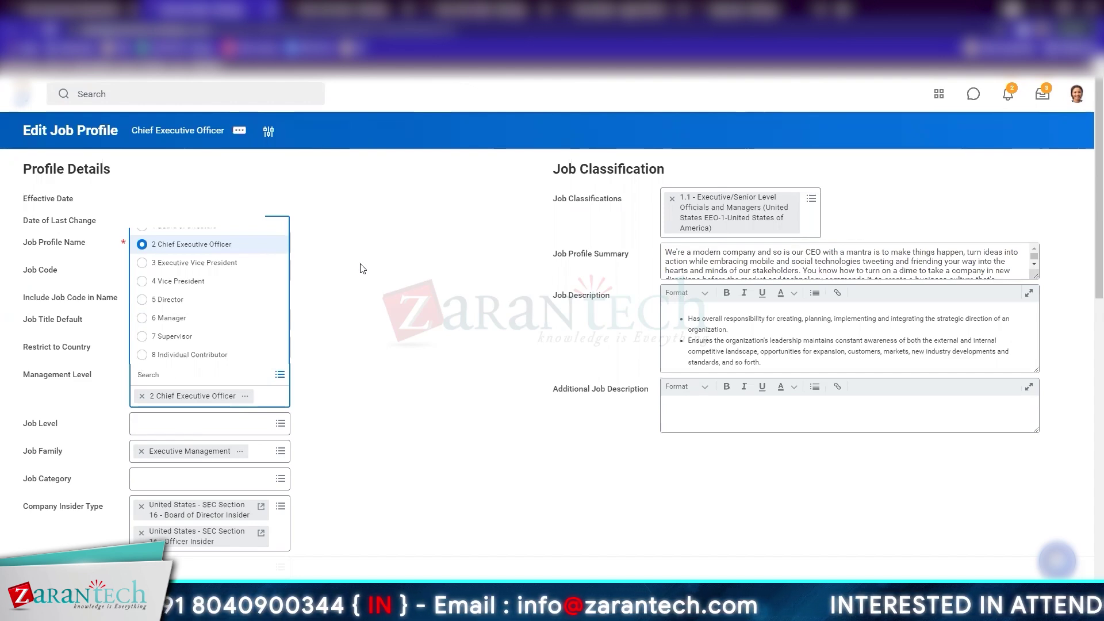
pyautogui.click(363, 268)
pyautogui.scroll(-3, 362, 269)
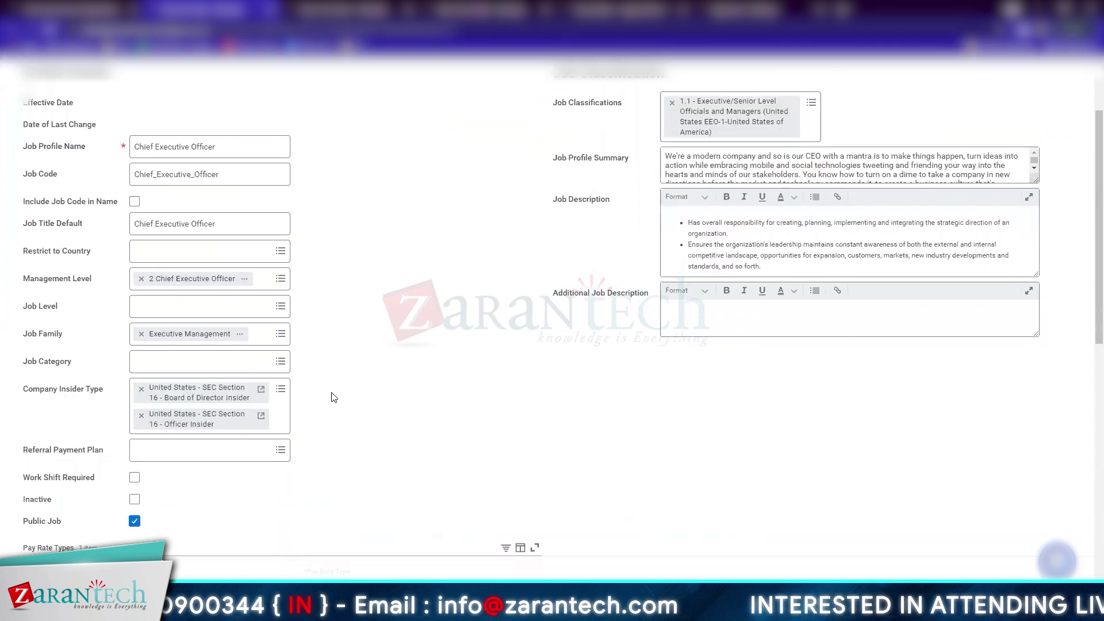
pyautogui.click(222, 308)
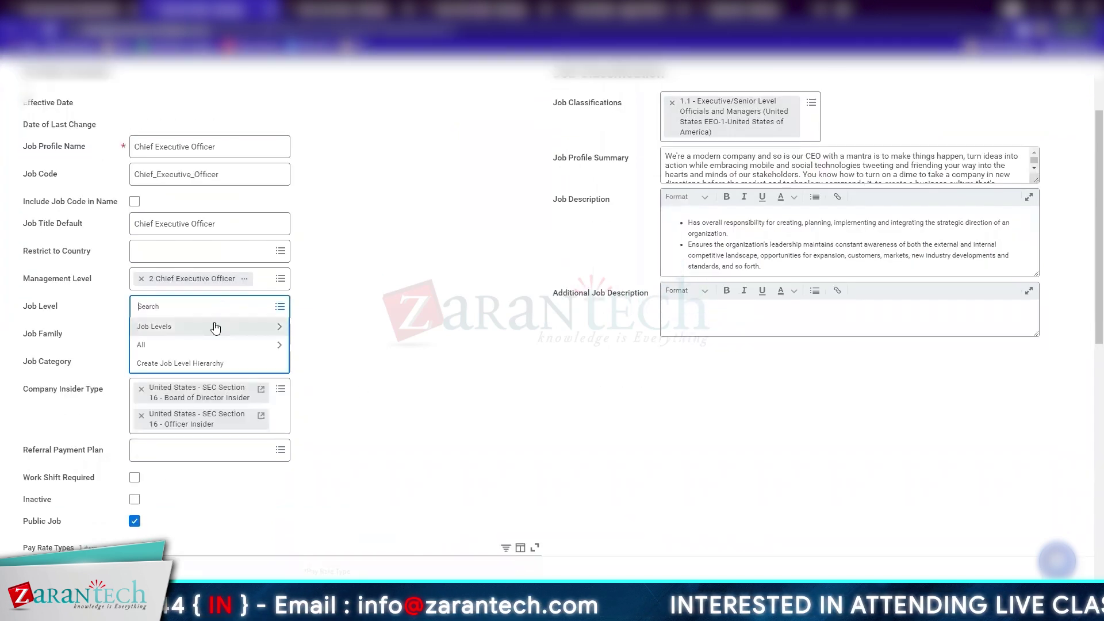
pyautogui.click(214, 326)
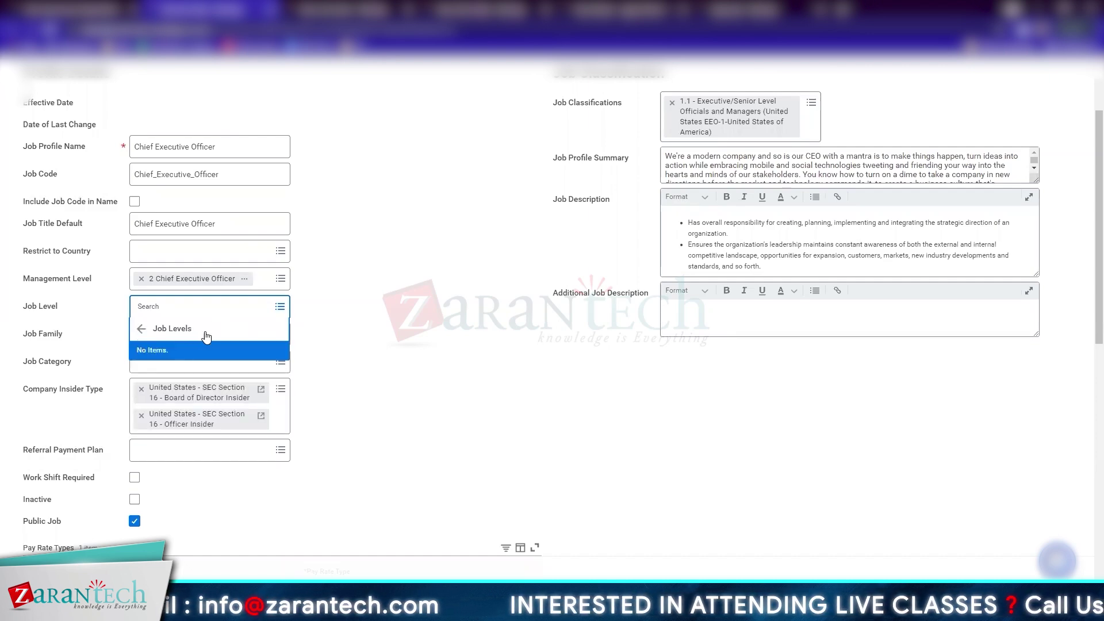
pyautogui.click(203, 334)
pyautogui.click(468, 351)
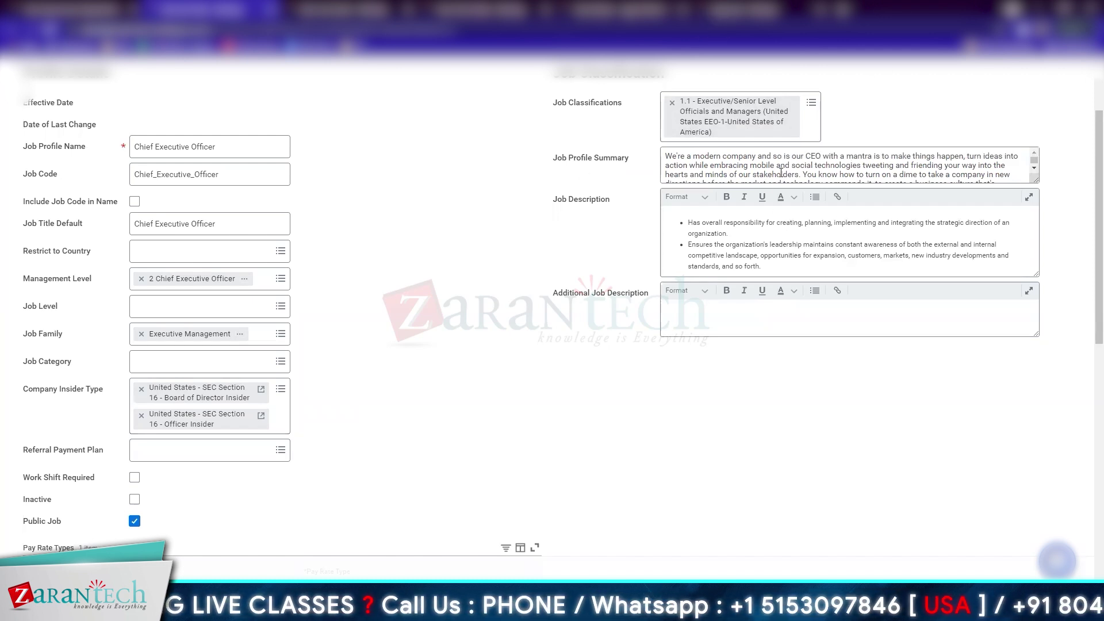
pyautogui.moveTo(1036, 180); pyautogui.dragTo(1036, 246)
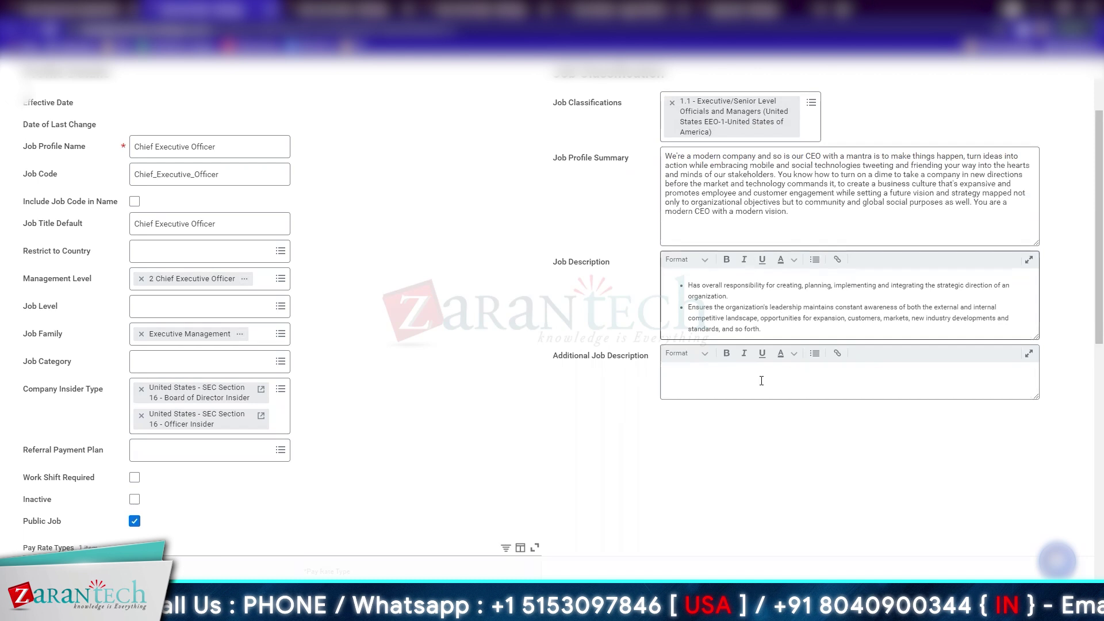
pyautogui.click(726, 381)
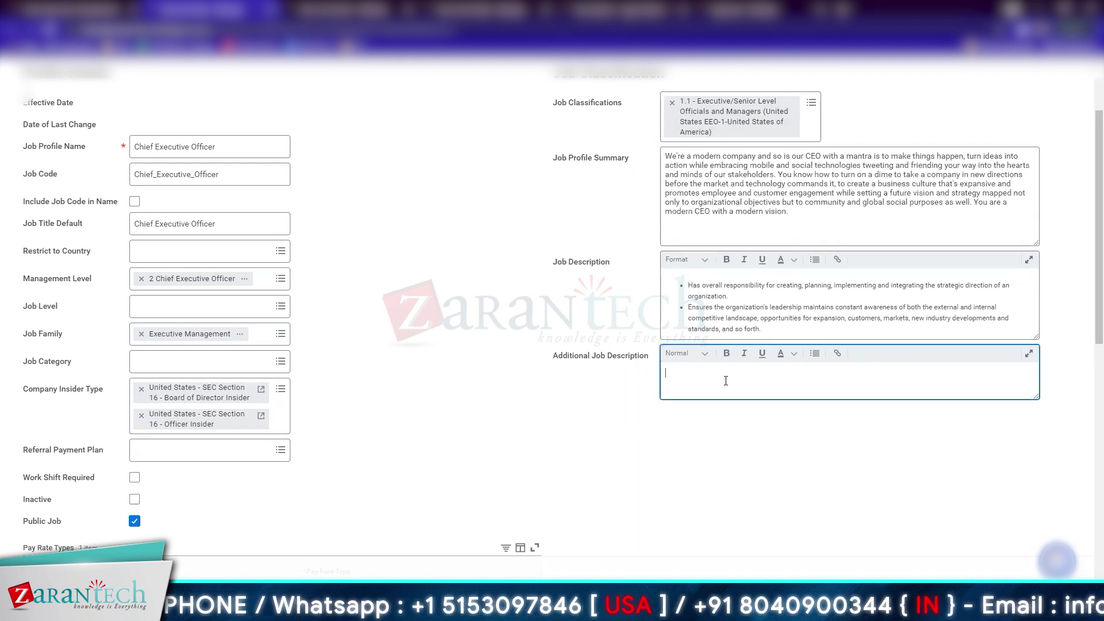
pyautogui.click(401, 391)
pyautogui.scroll(-3, 398, 388)
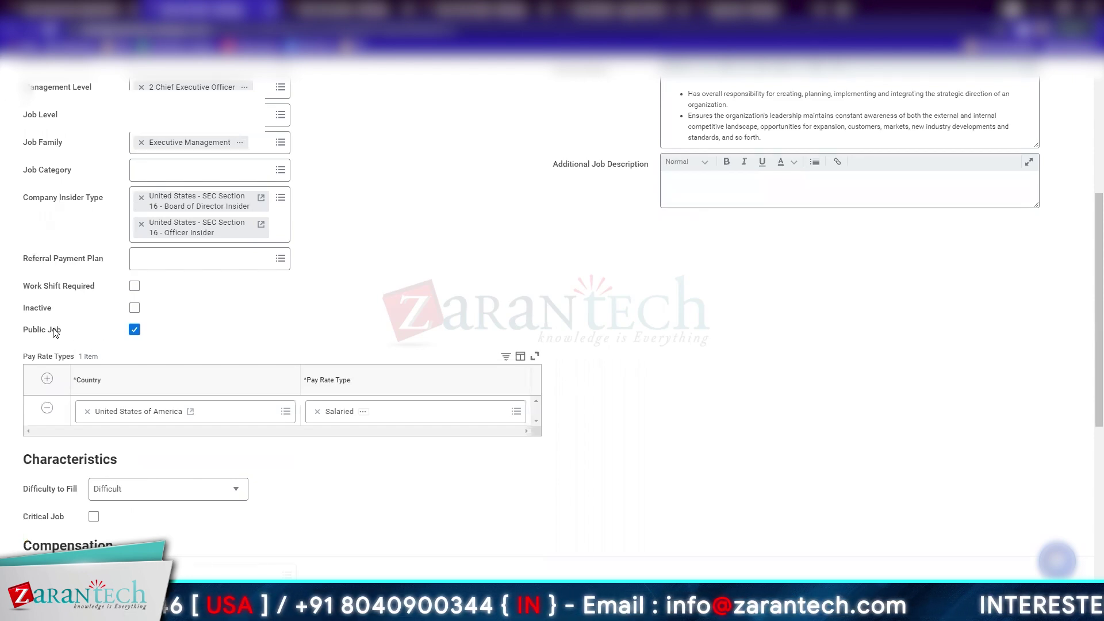
pyautogui.moveTo(55, 334)
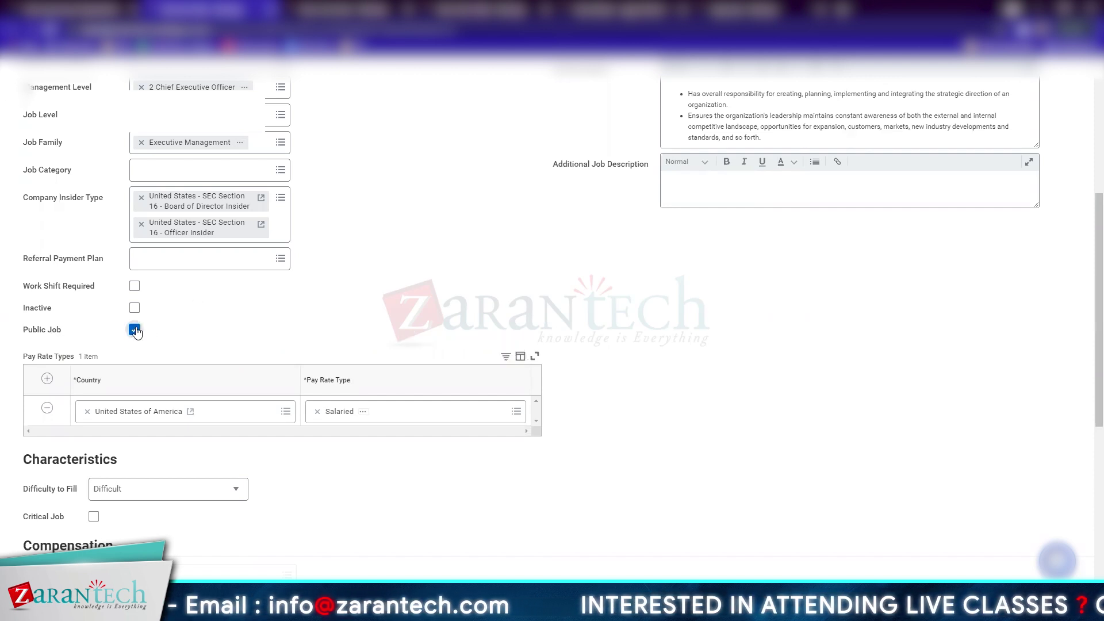
pyautogui.moveTo(135, 333)
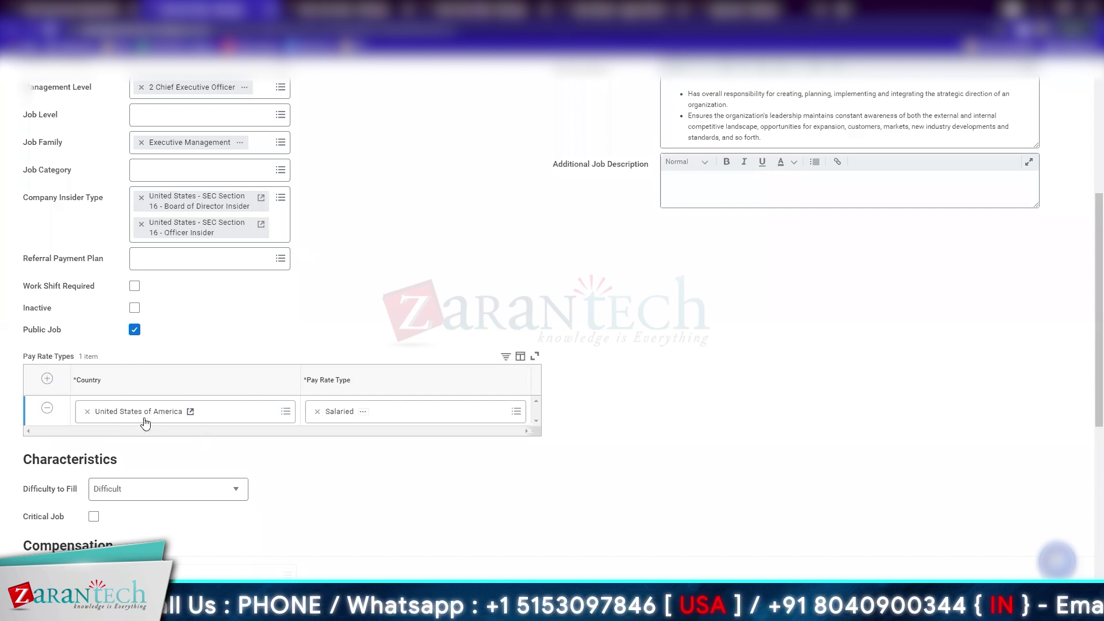
# Keep Salaried as pay rate type, set Difficulty to Fill to Hard, and mark it Critical Job
pyautogui.click(504, 408)
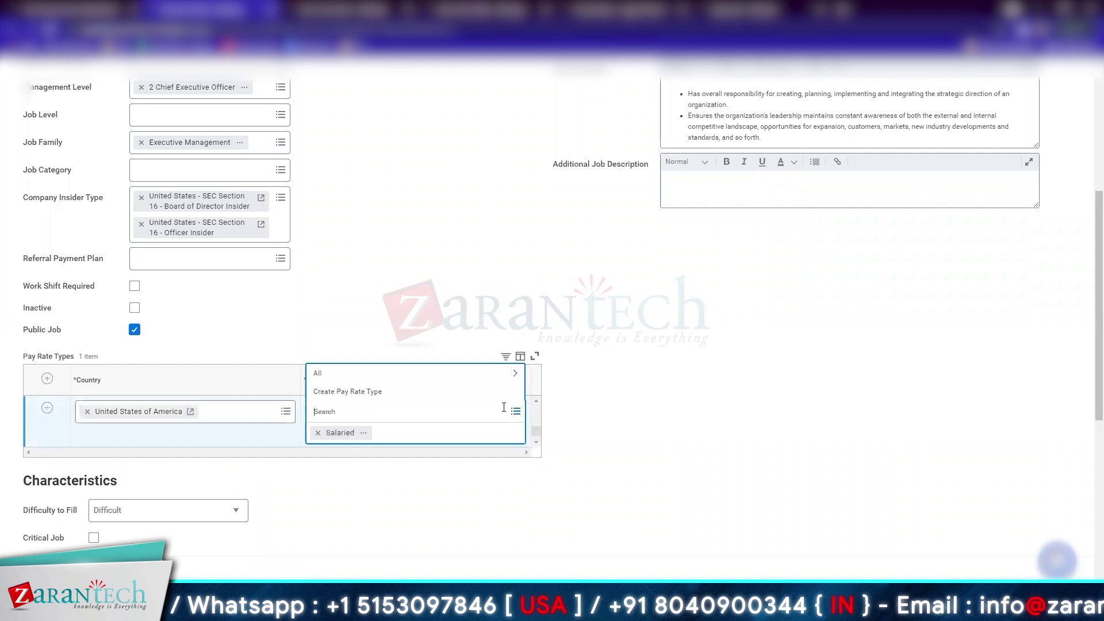
pyautogui.click(460, 380)
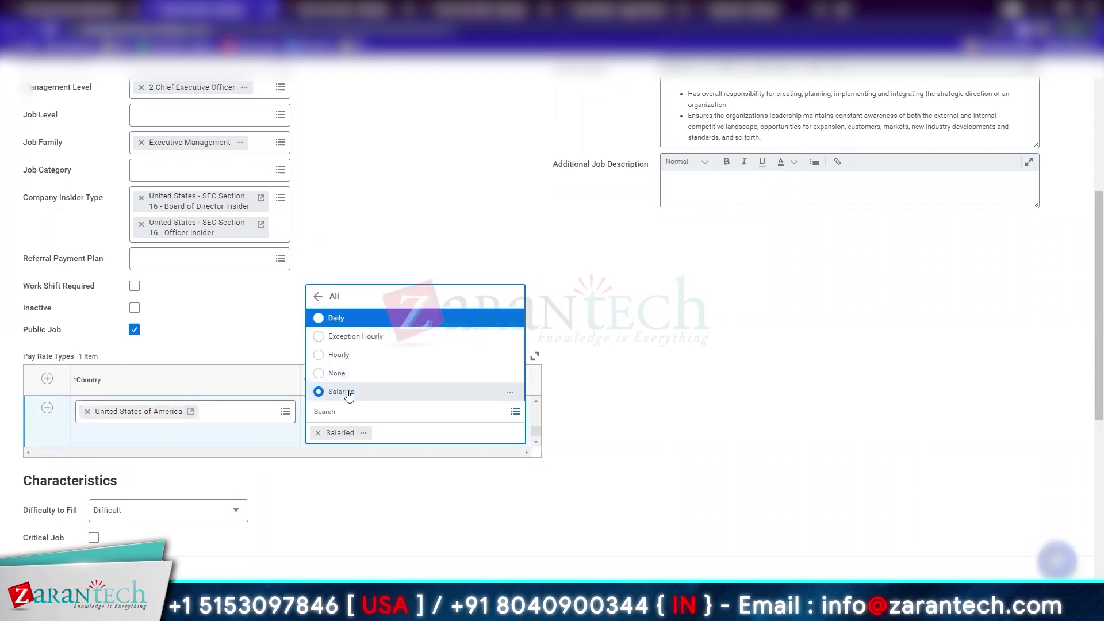
pyautogui.click(747, 371)
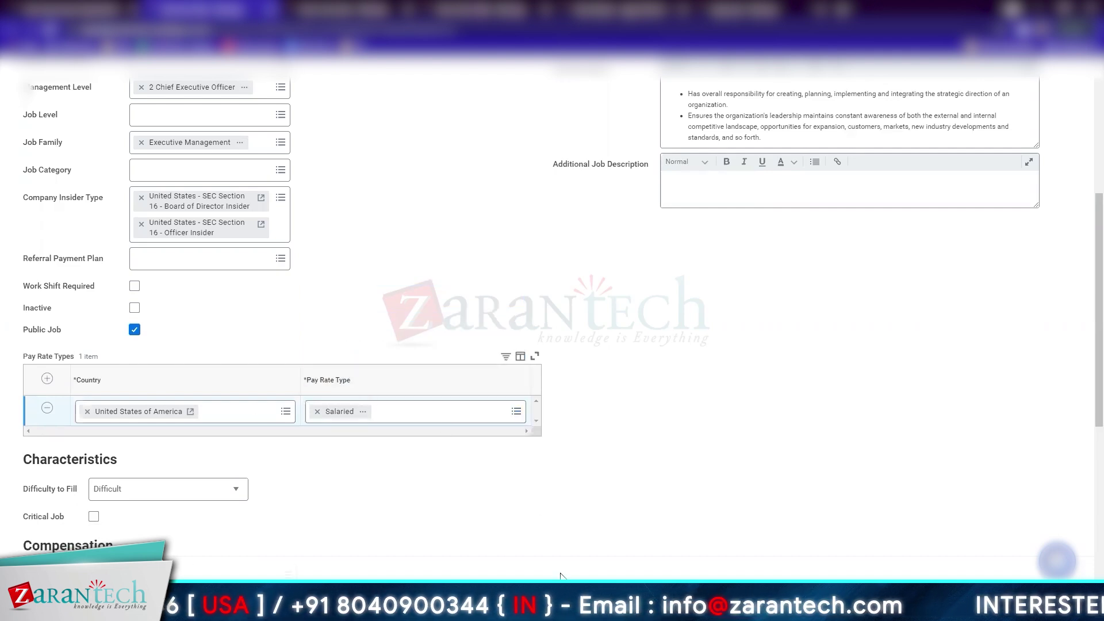
pyautogui.scroll(-5, 560, 575)
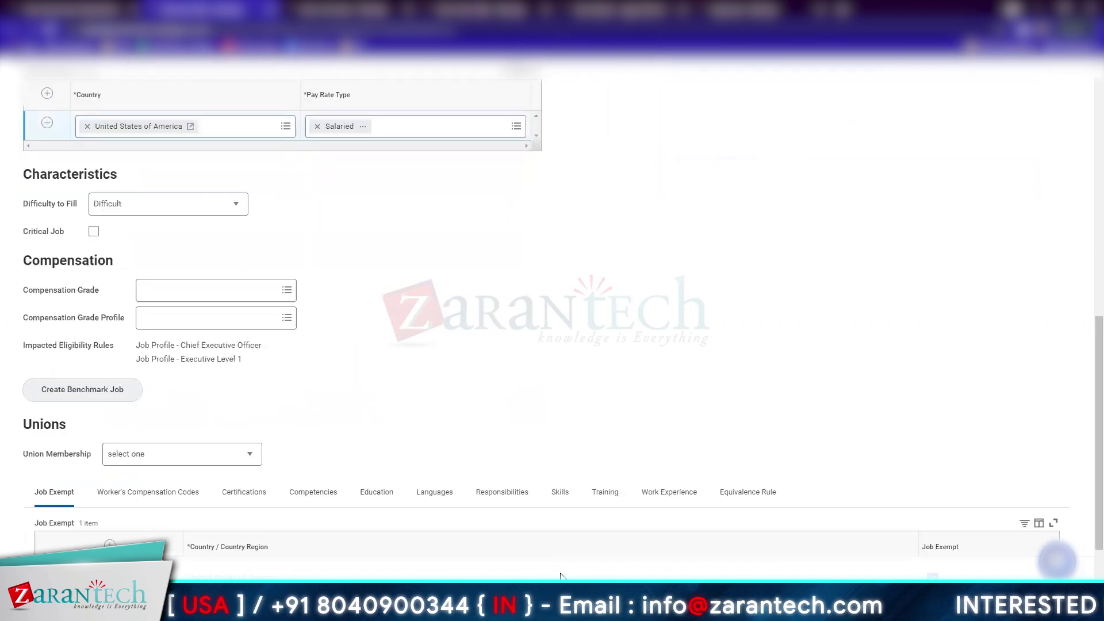
pyautogui.click(131, 213)
pyautogui.click(99, 254)
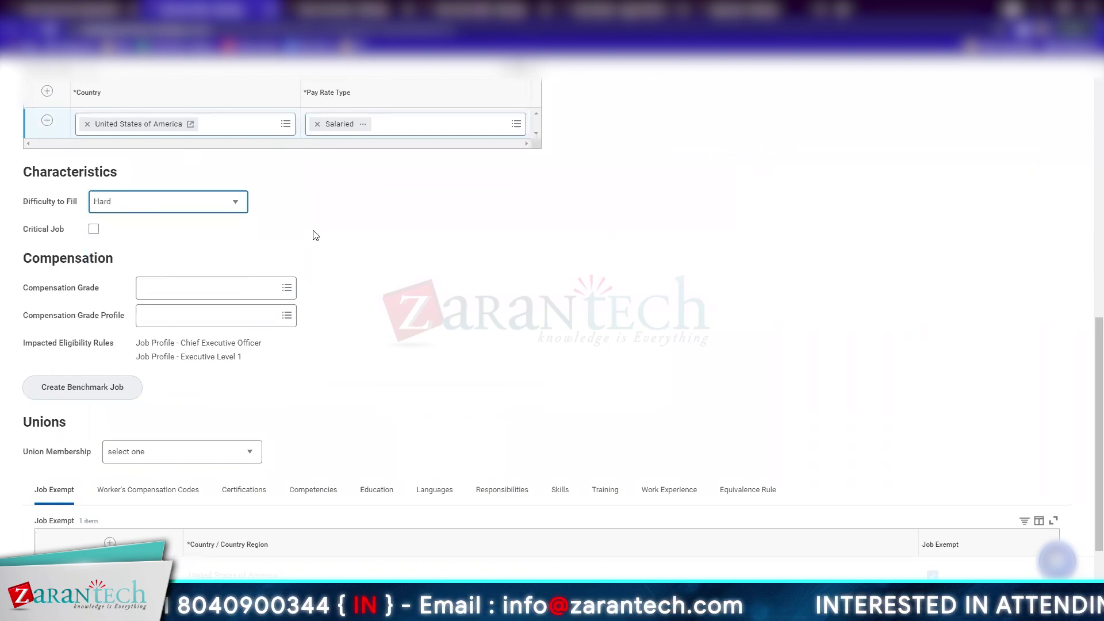
pyautogui.click(94, 231)
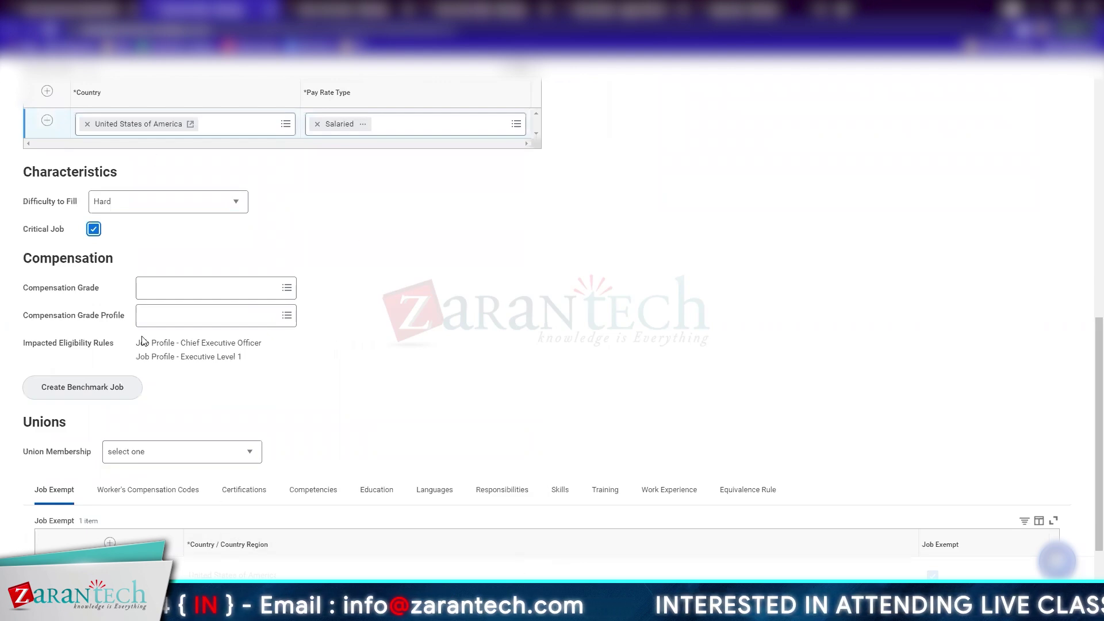
# Set the compensation grade to Executive with grade profile USA (California)
pyautogui.click(239, 290)
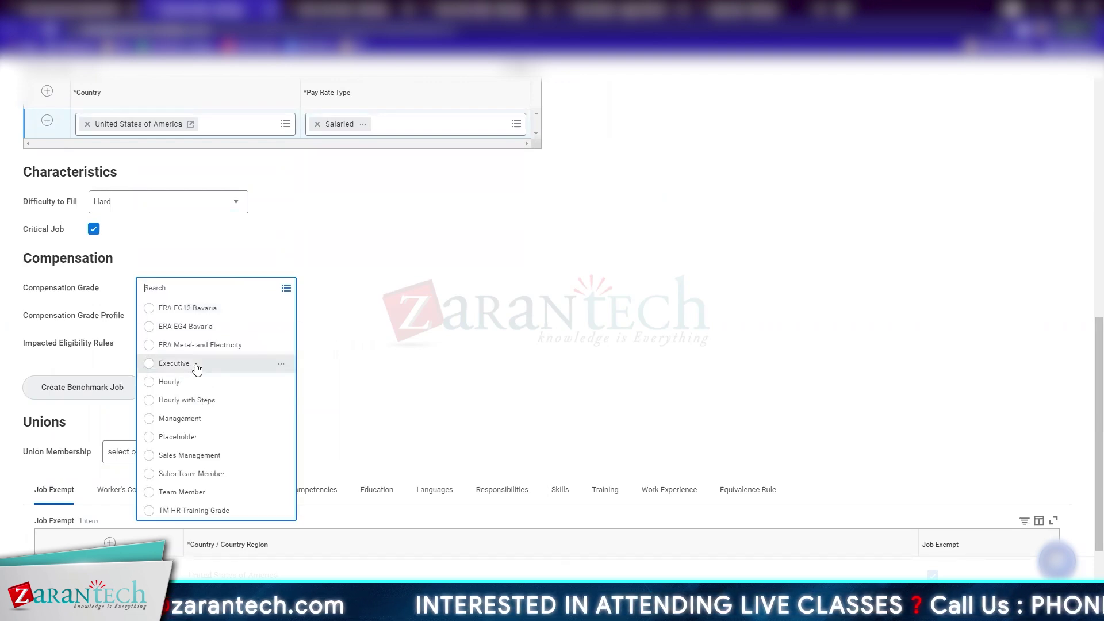
pyautogui.click(197, 369)
pyautogui.click(267, 322)
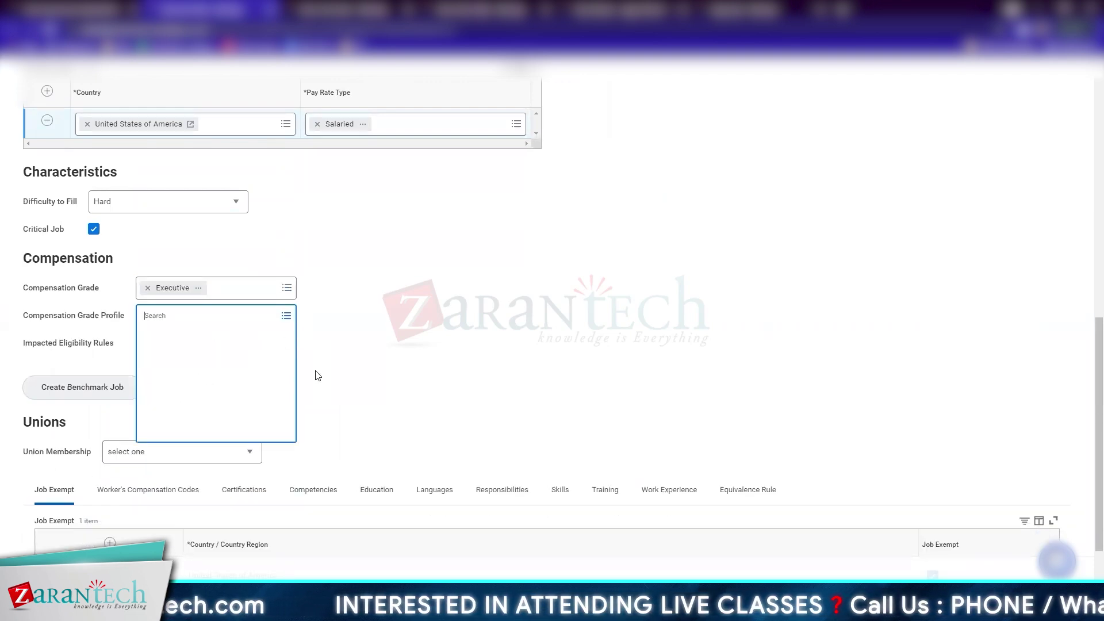
pyautogui.scroll(-5, 244, 474)
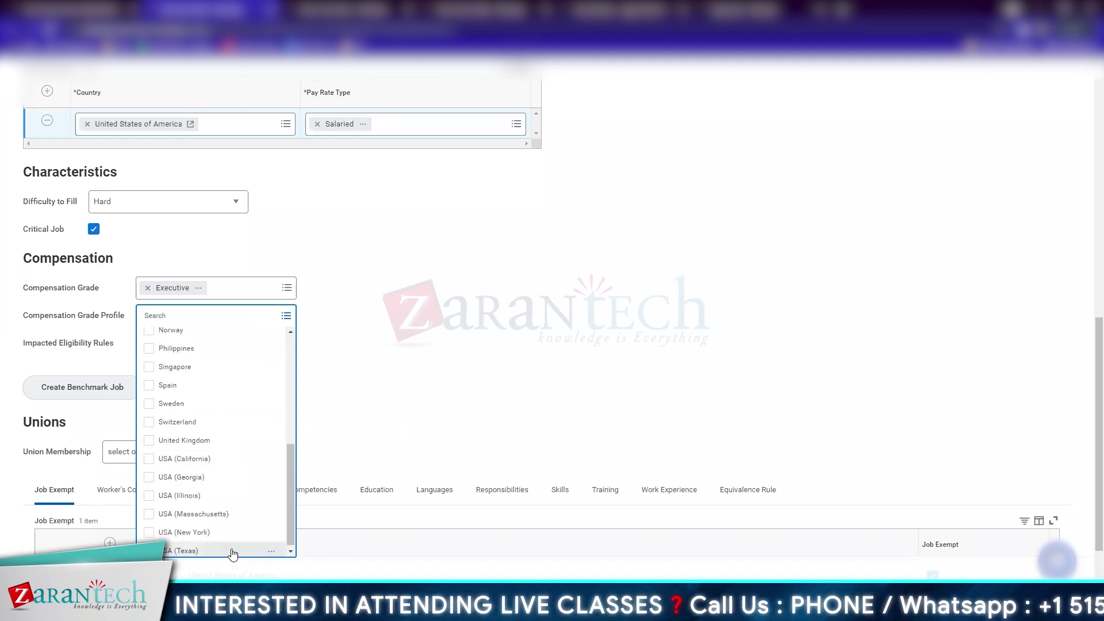
pyautogui.click(214, 459)
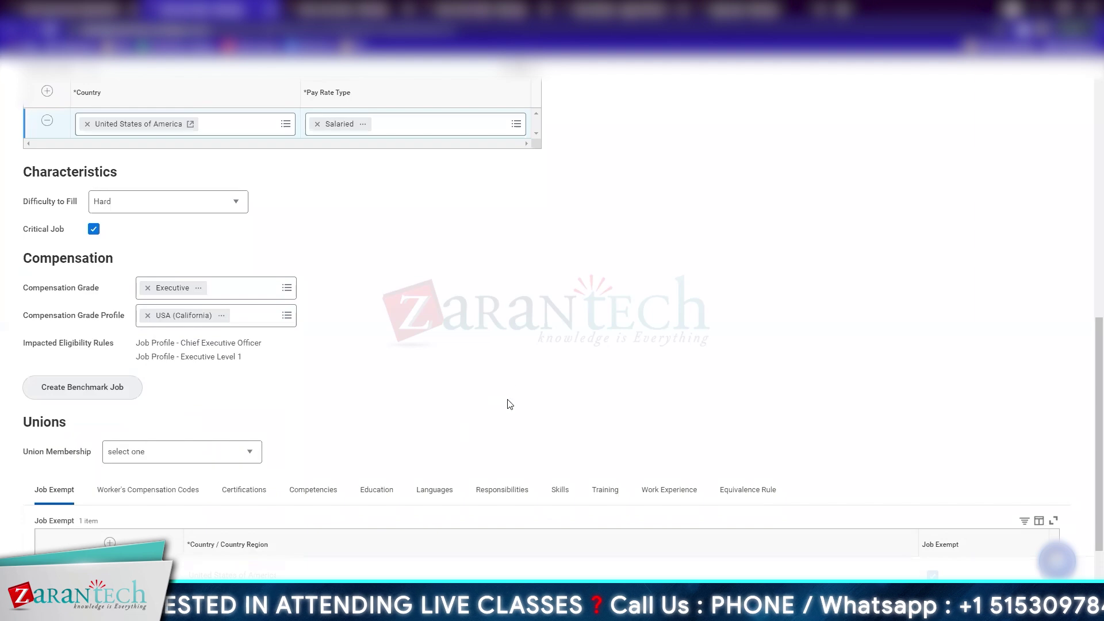
pyautogui.scroll(-2, 344, 315)
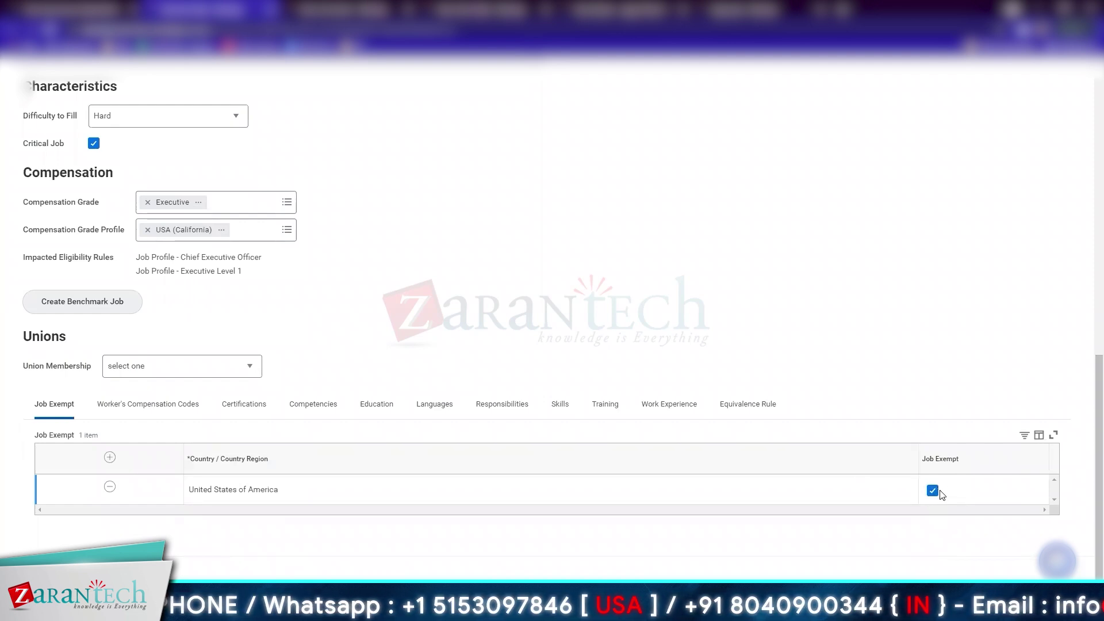
# Browse the profile's compensation codes, certifications, competencies, languages, responsibilities, skills and training tabs
pyautogui.click(151, 407)
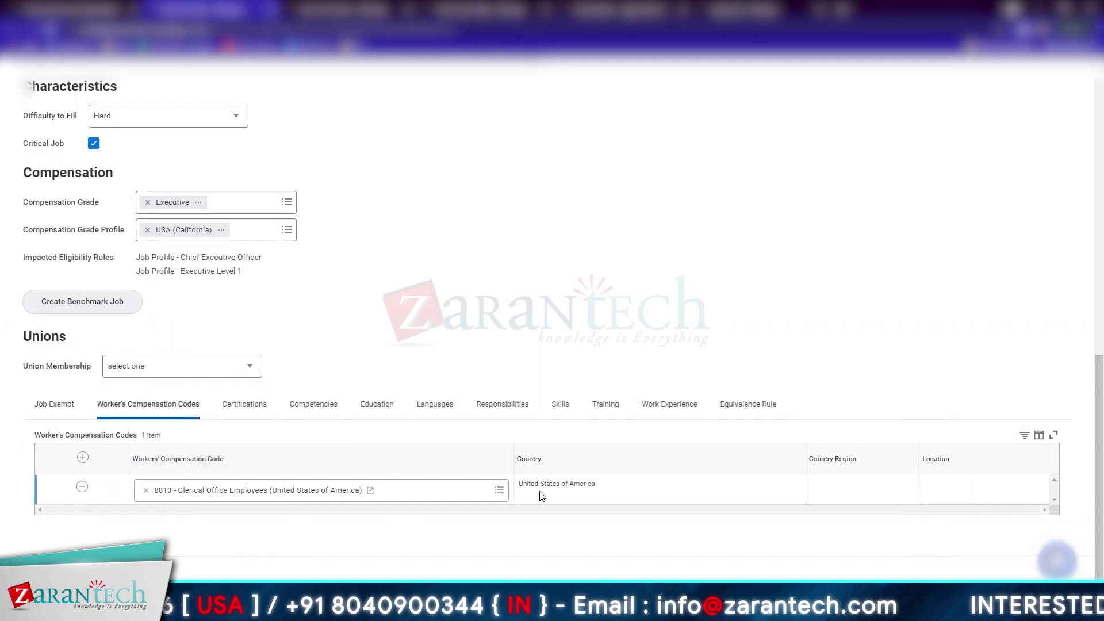
pyautogui.click(236, 406)
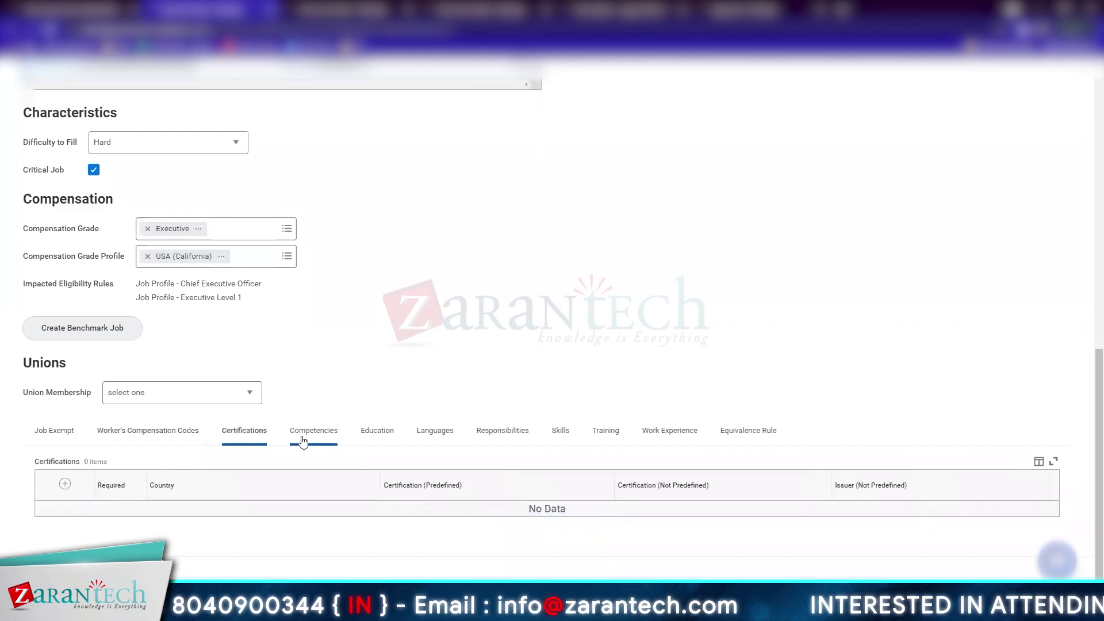
pyautogui.click(379, 434)
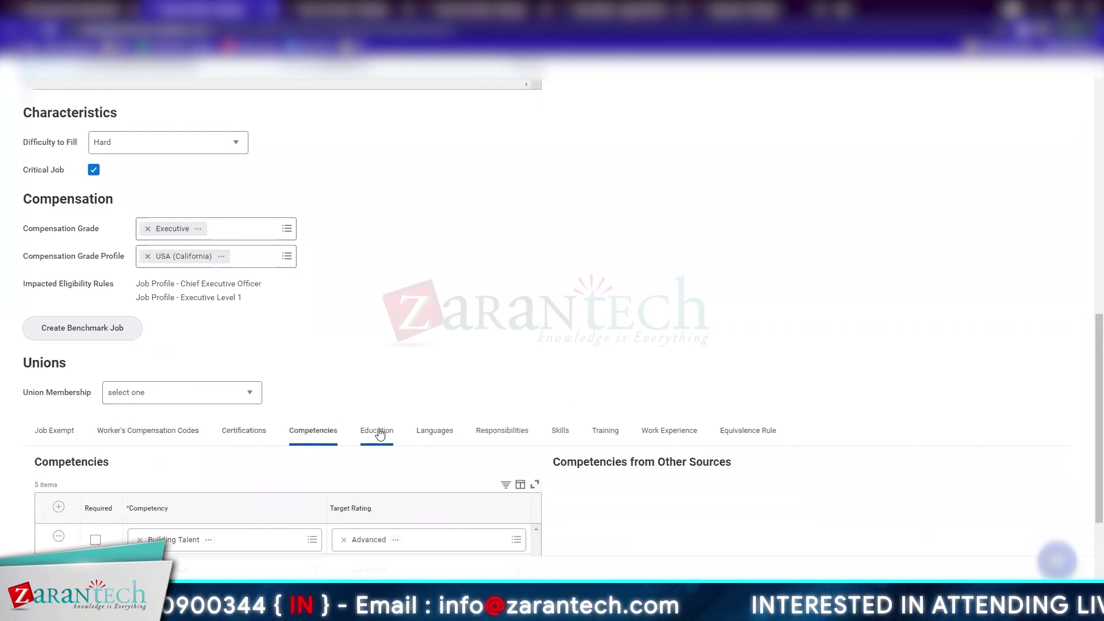
pyautogui.click(431, 432)
pyautogui.click(502, 435)
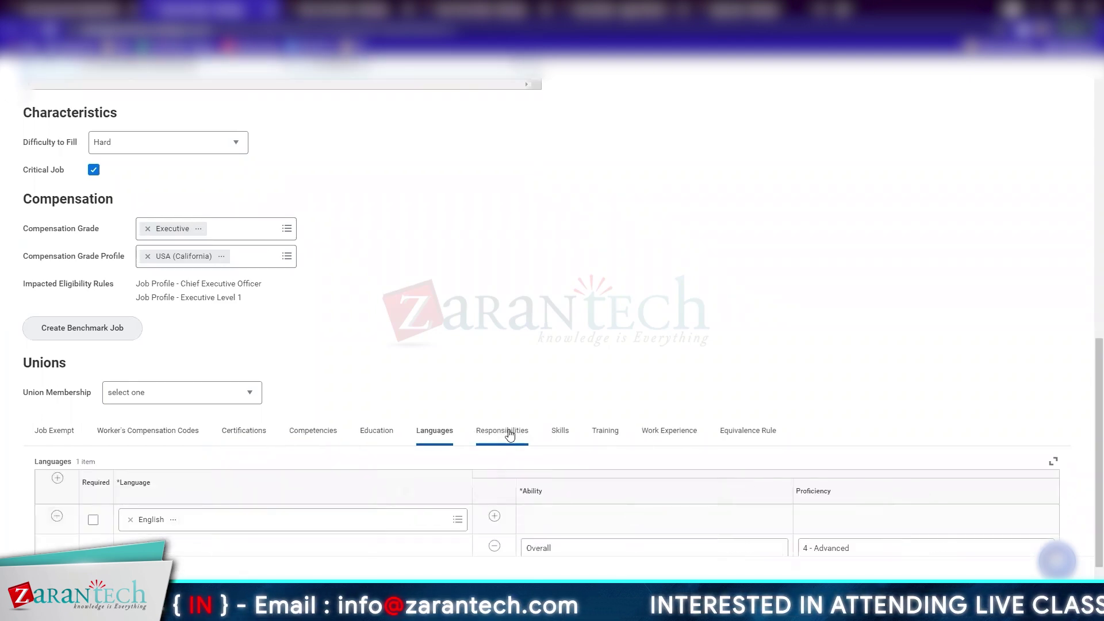
pyautogui.click(564, 430)
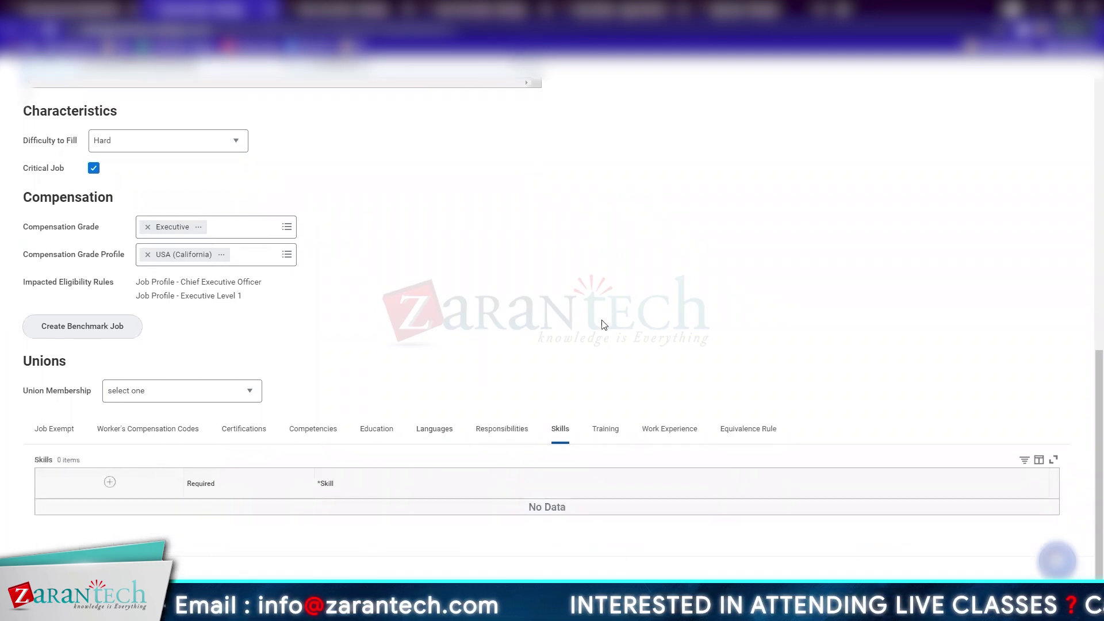
pyautogui.click(606, 429)
pyautogui.click(498, 432)
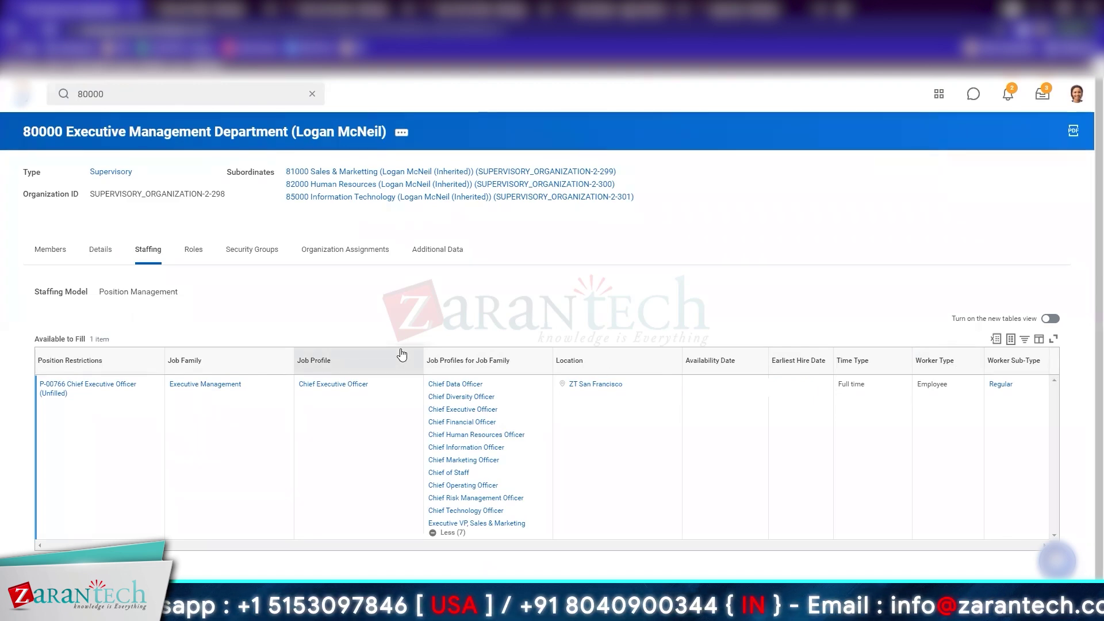
# Start Hire Employee for position P-00766 Chief Executive Officer from its related actions
pyautogui.moveTo(69, 400)
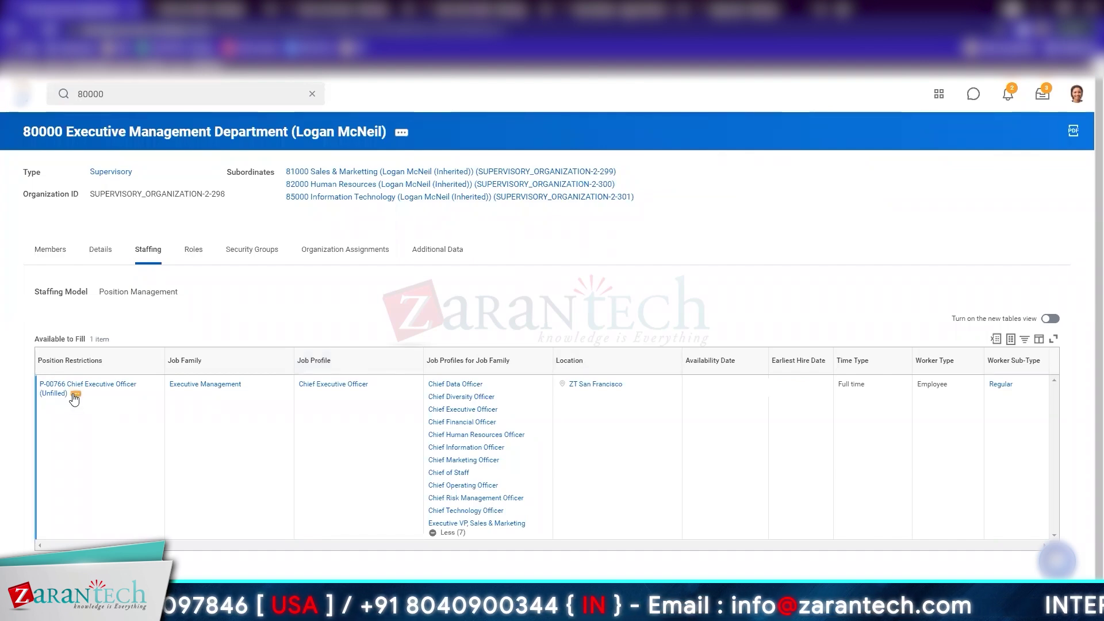
pyautogui.click(75, 395)
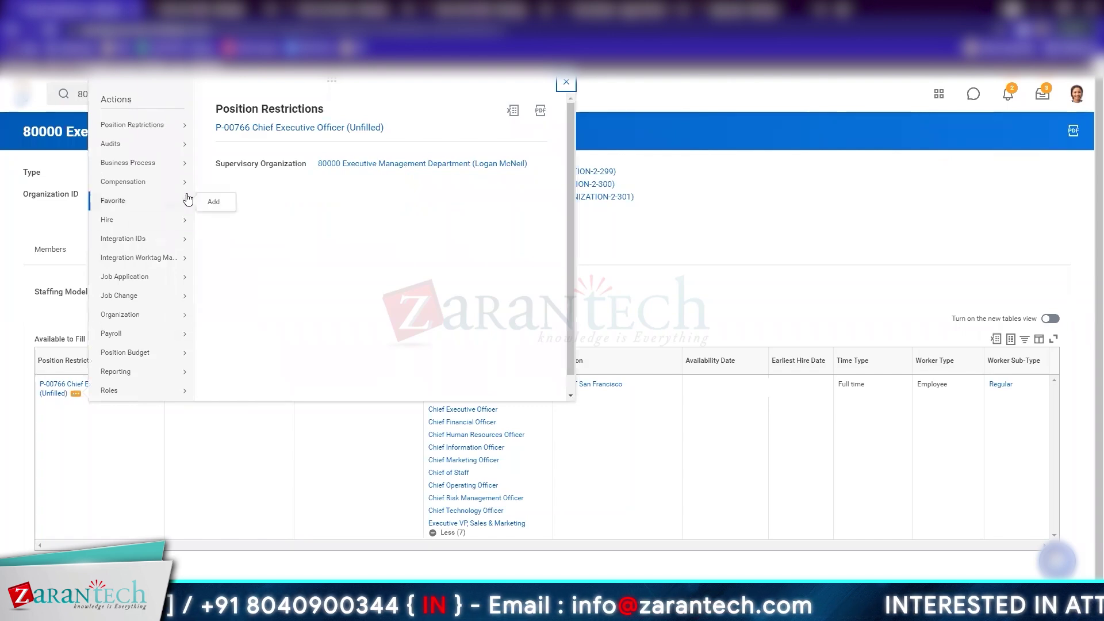
pyautogui.moveTo(186, 223)
pyautogui.click(219, 221)
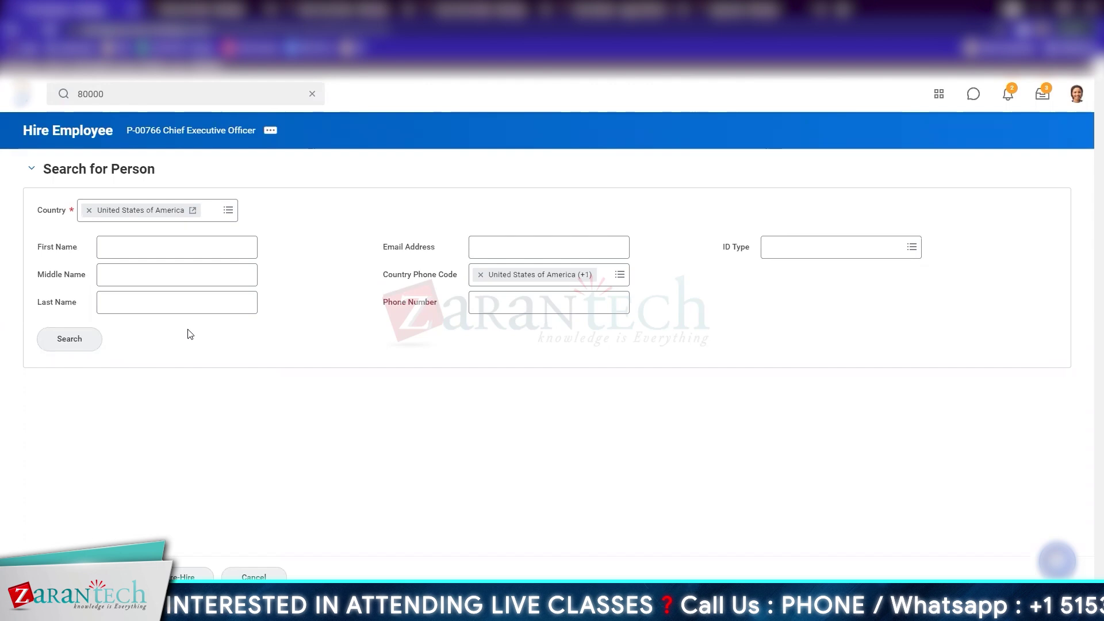
# Skip the person search and create a new pre-hire for position P-00766
pyautogui.click(175, 253)
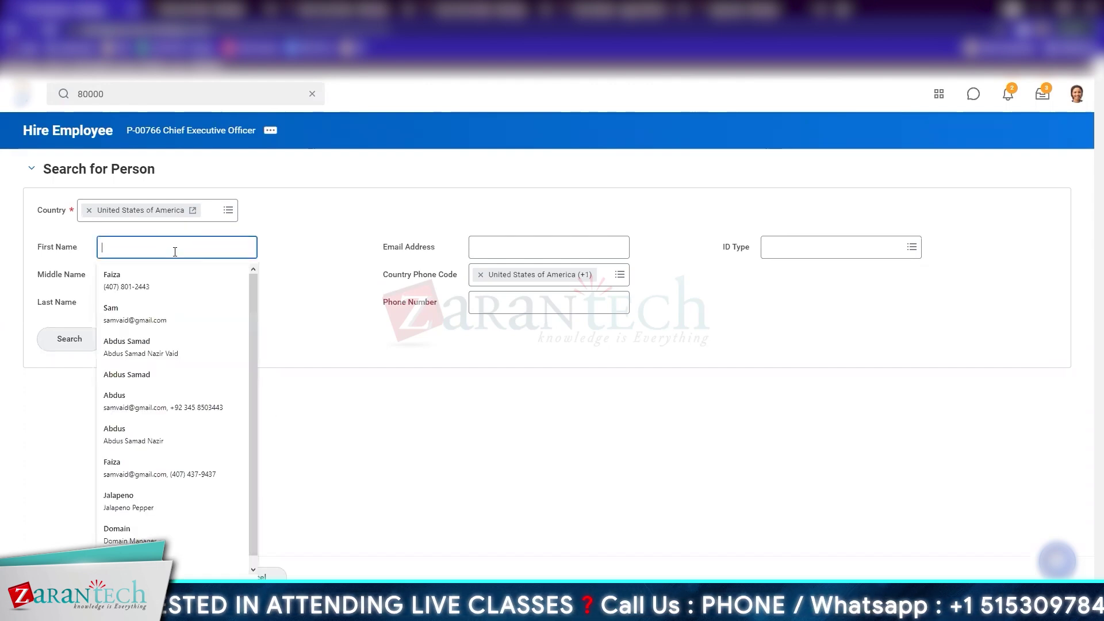
pyautogui.click(367, 381)
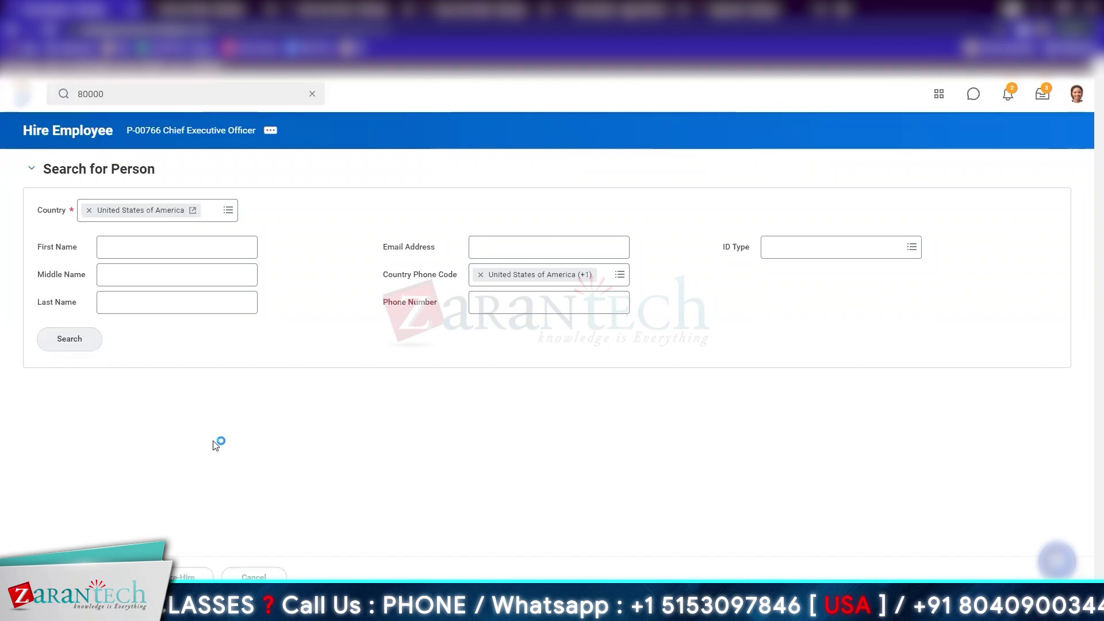
pyautogui.click(193, 576)
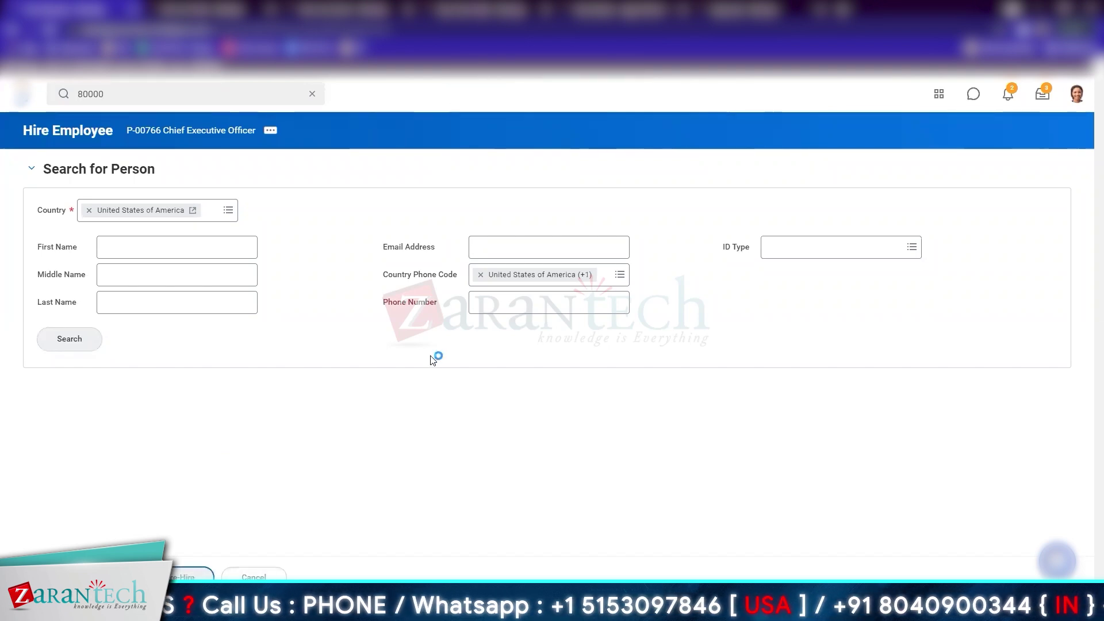
pyautogui.click(234, 168)
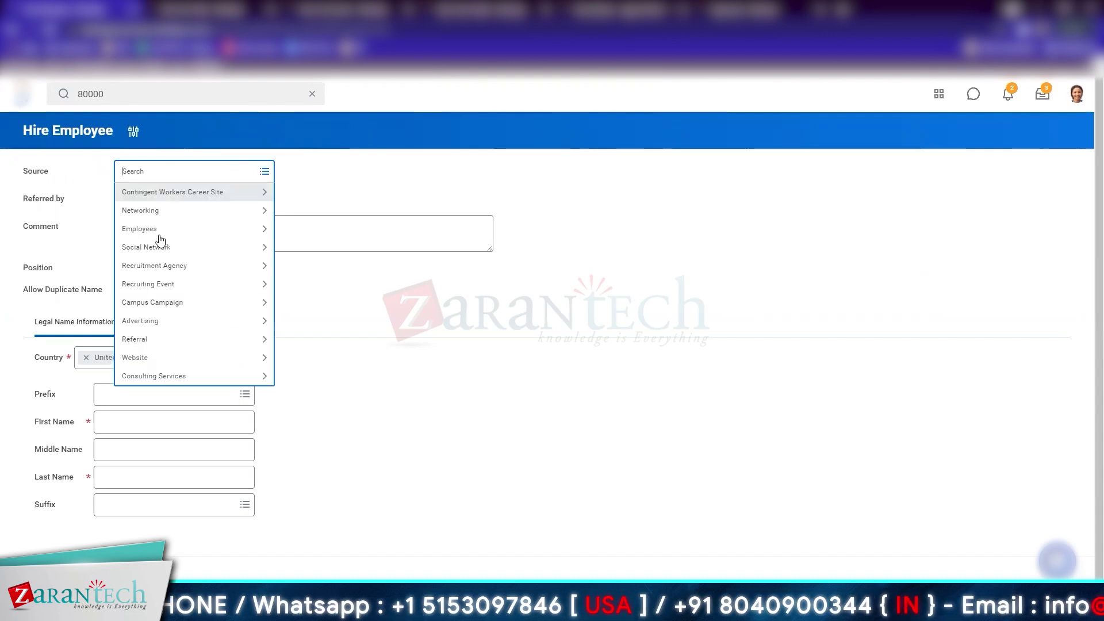
# Set Source to Employees > Current employee and pick the referring employee
pyautogui.click(160, 229)
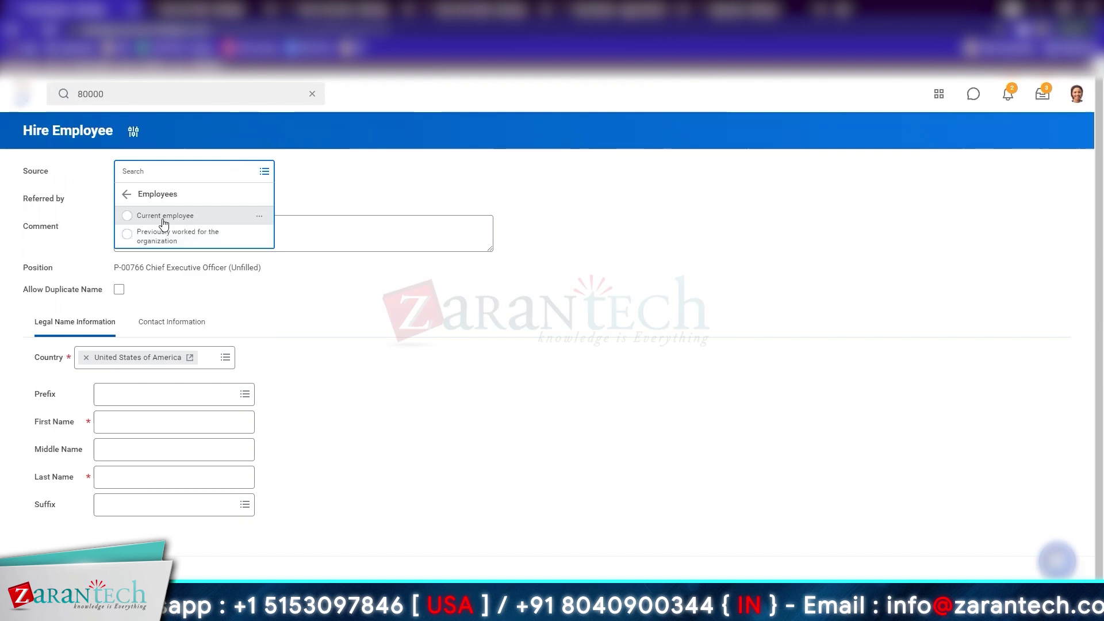
pyautogui.click(164, 219)
pyautogui.click(190, 230)
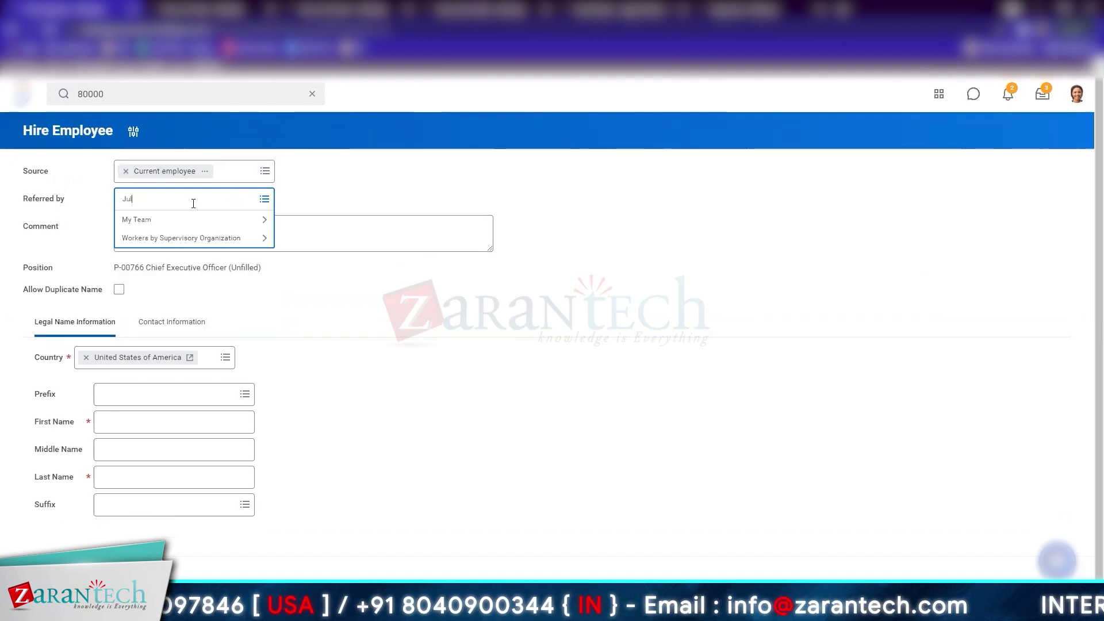
pyautogui.press('Return')
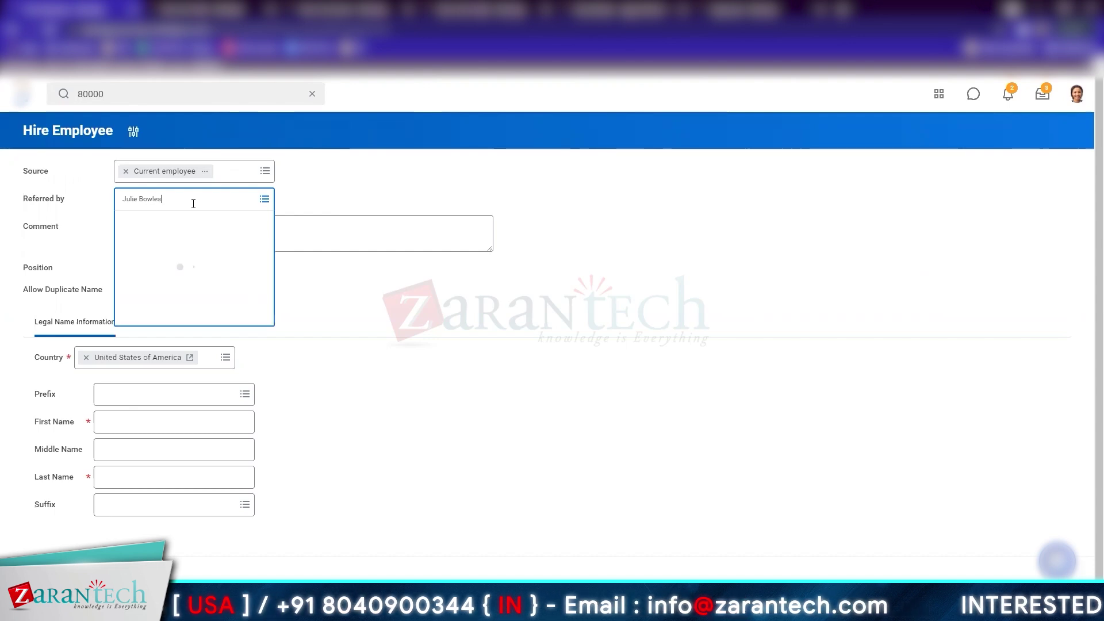
pyautogui.click(140, 424)
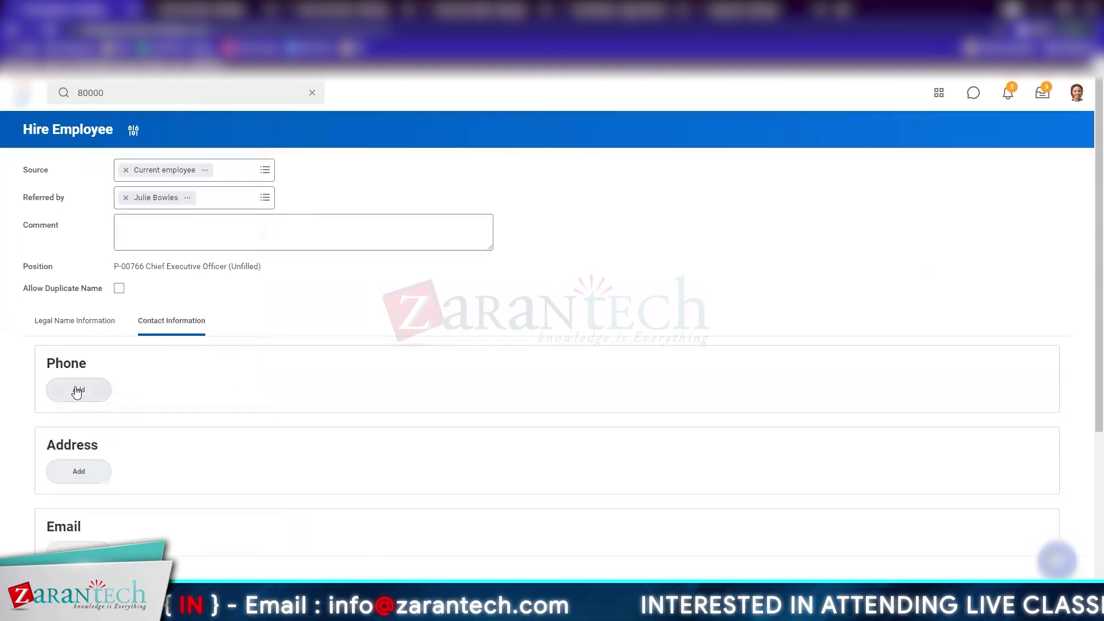
# Add the pre-hire's email address with email type Home
pyautogui.click(81, 545)
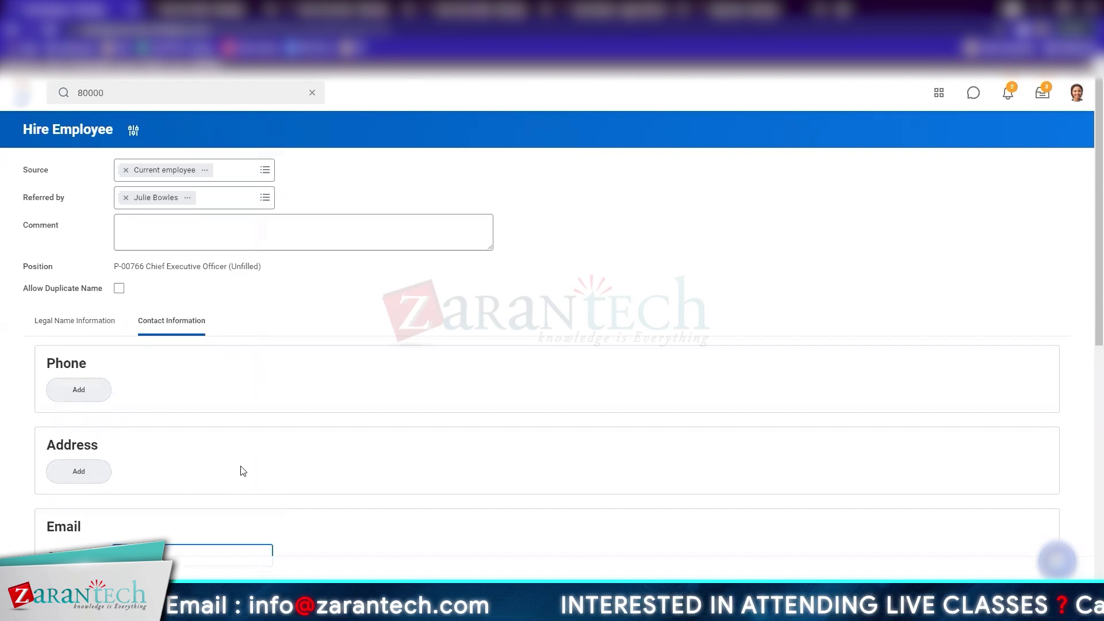
pyautogui.scroll(-4, 240, 468)
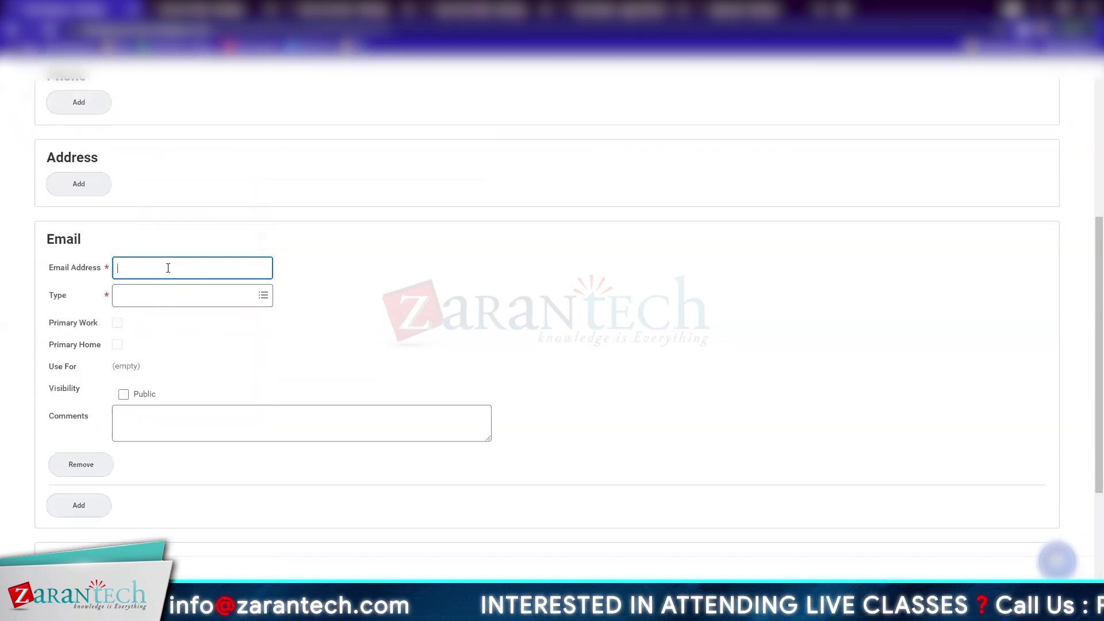
pyautogui.press('Tab')
pyautogui.click(136, 287)
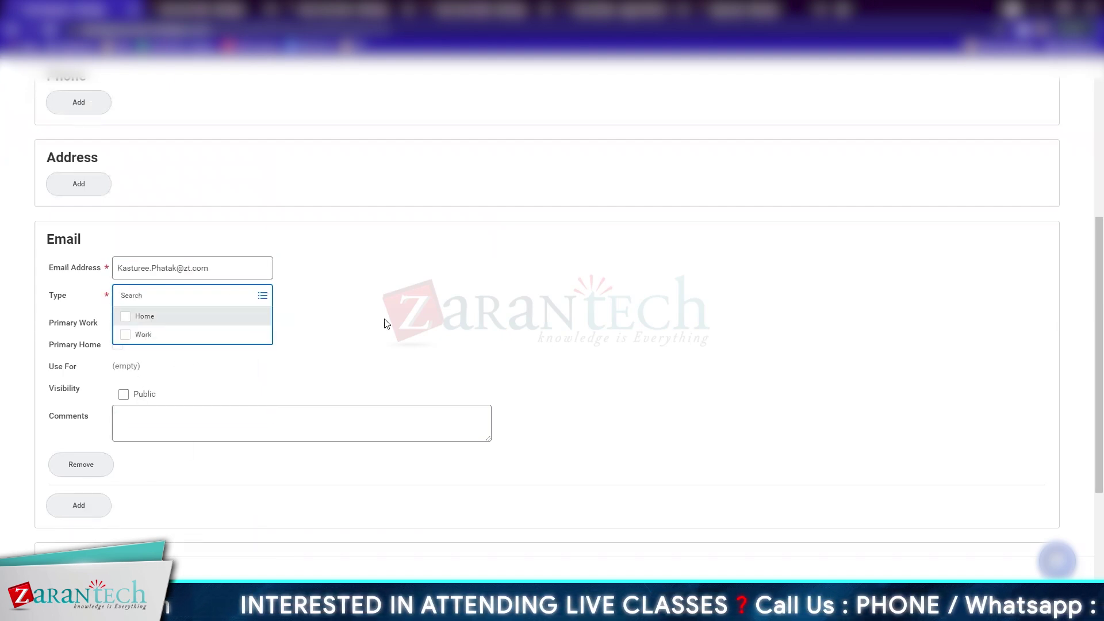
pyautogui.scroll(-3, 385, 324)
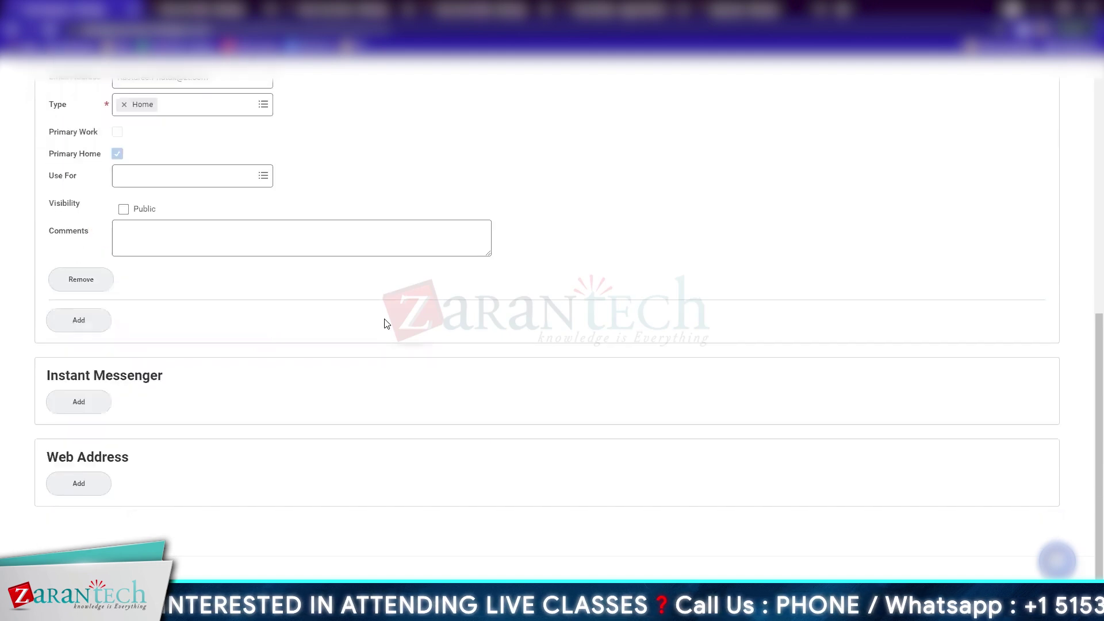
pyautogui.scroll(8, 385, 324)
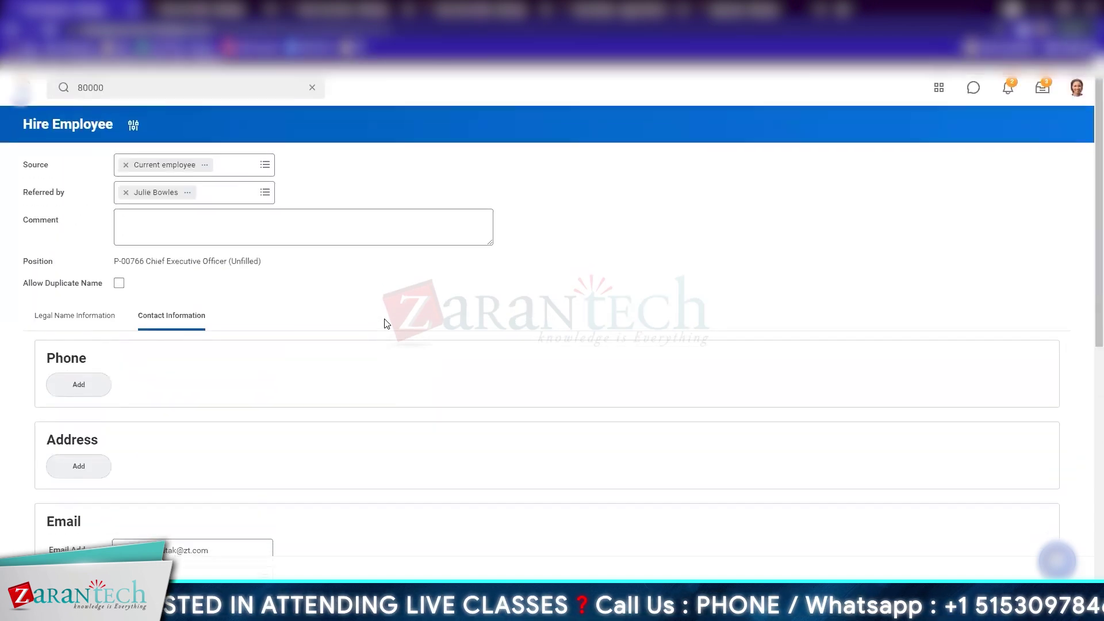
pyautogui.scroll(-2, 385, 324)
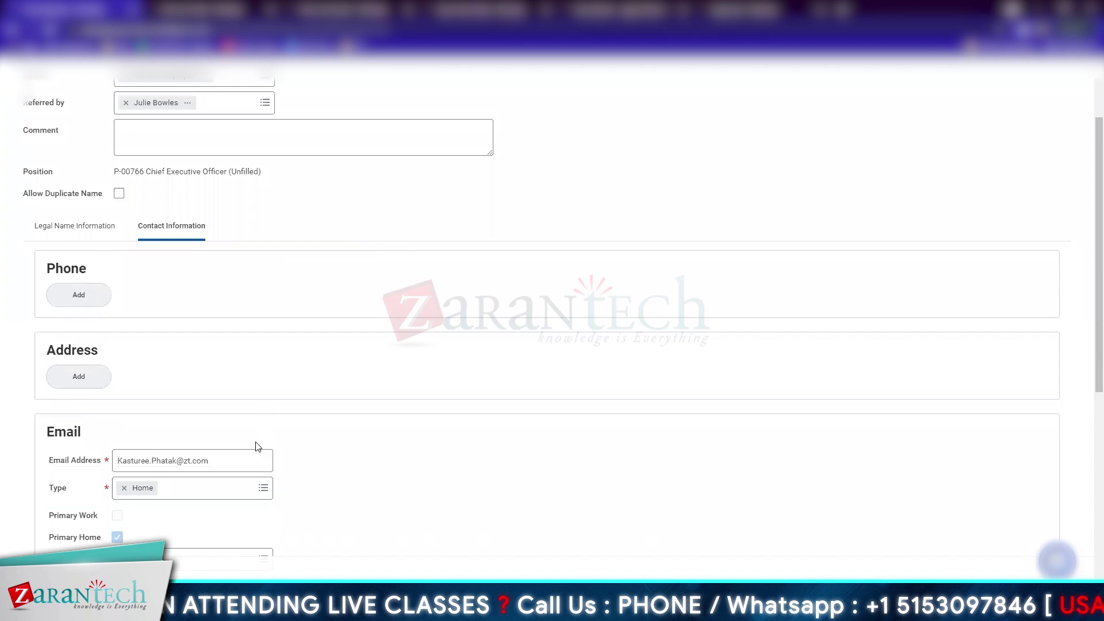
pyautogui.scroll(5, 254, 417)
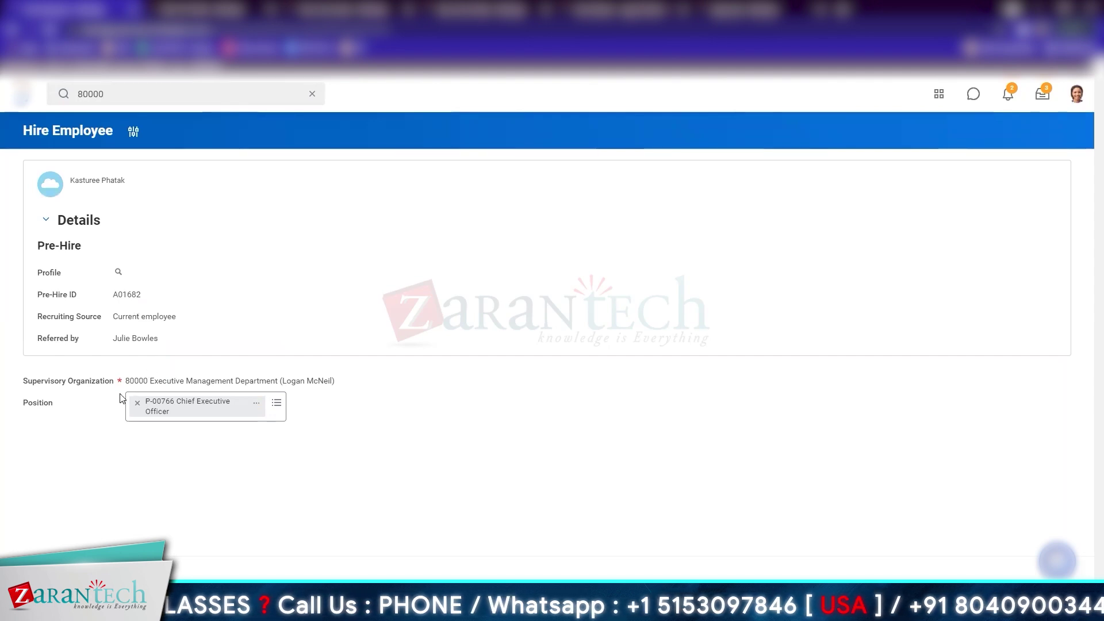
# Continue to the hire details and set the hire reason to New Hire > New Position
pyautogui.moveTo(336, 381); pyautogui.dragTo(124, 385)
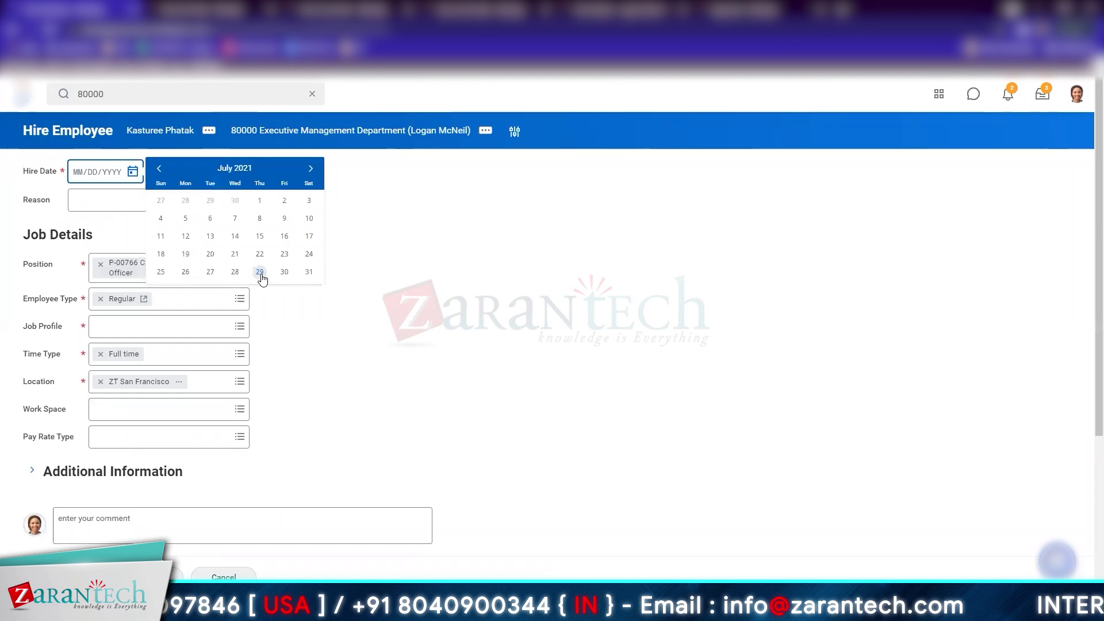
pyautogui.click(259, 274)
pyautogui.click(219, 202)
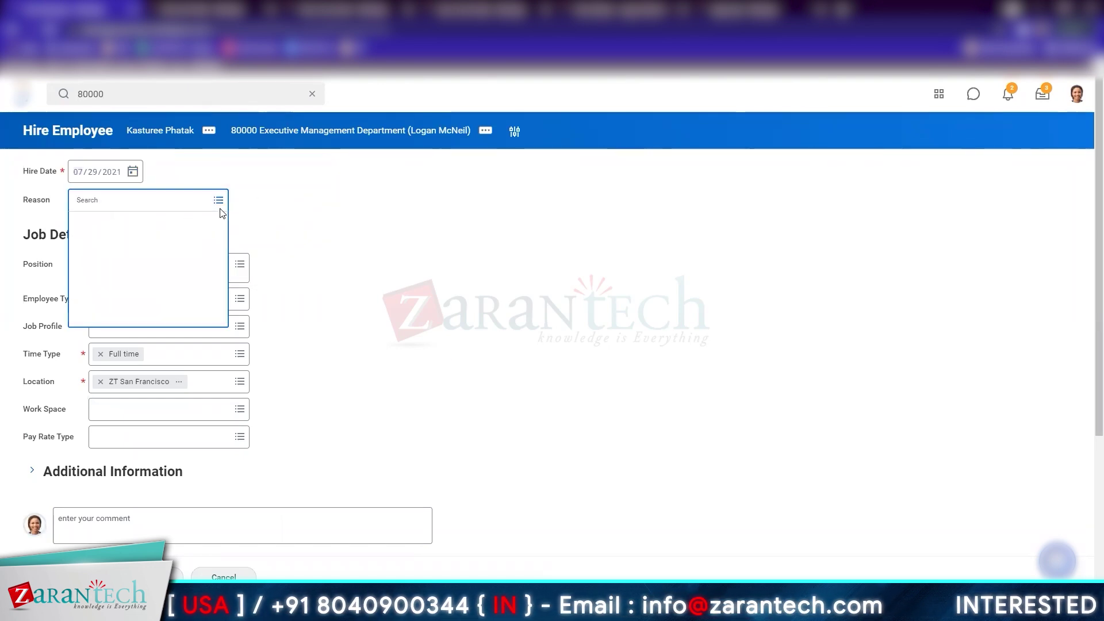
pyautogui.click(160, 239)
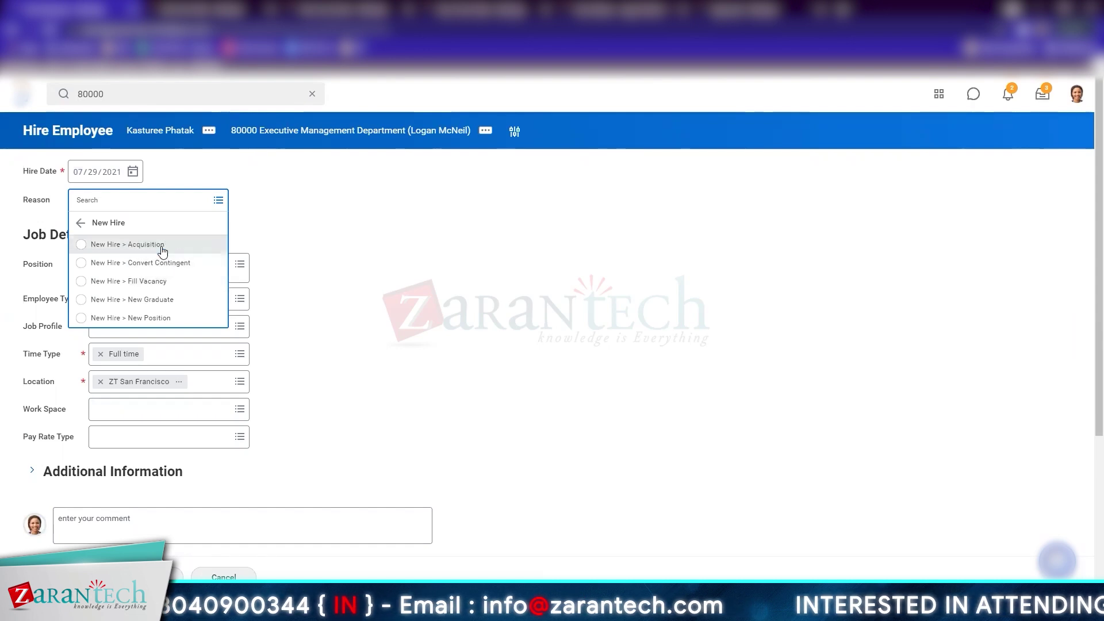
pyautogui.click(222, 318)
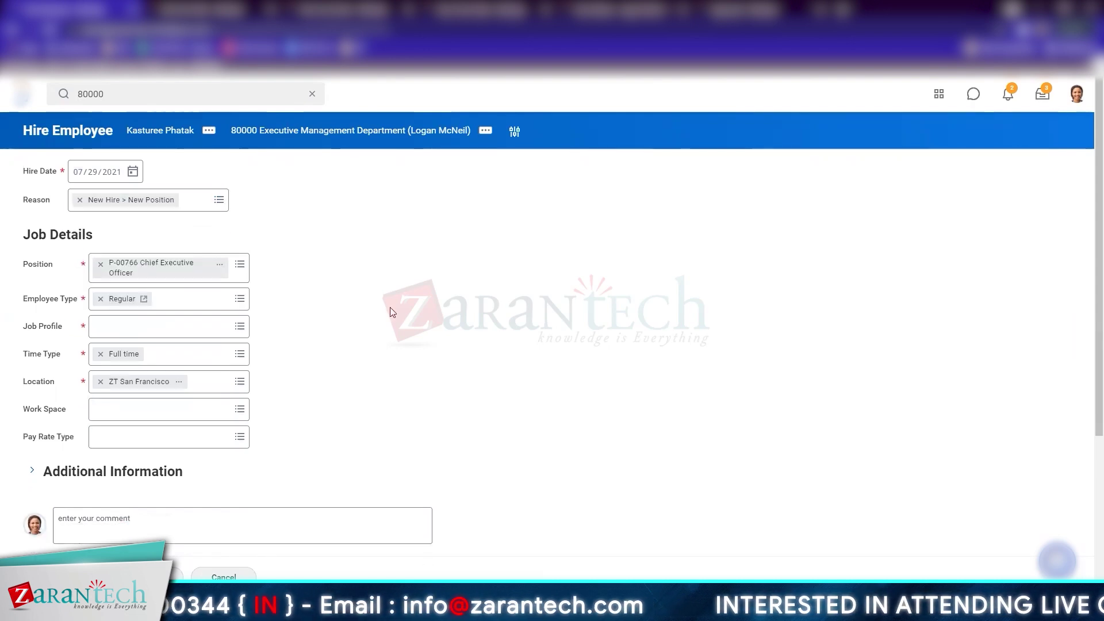
pyautogui.scroll(-3, 414, 377)
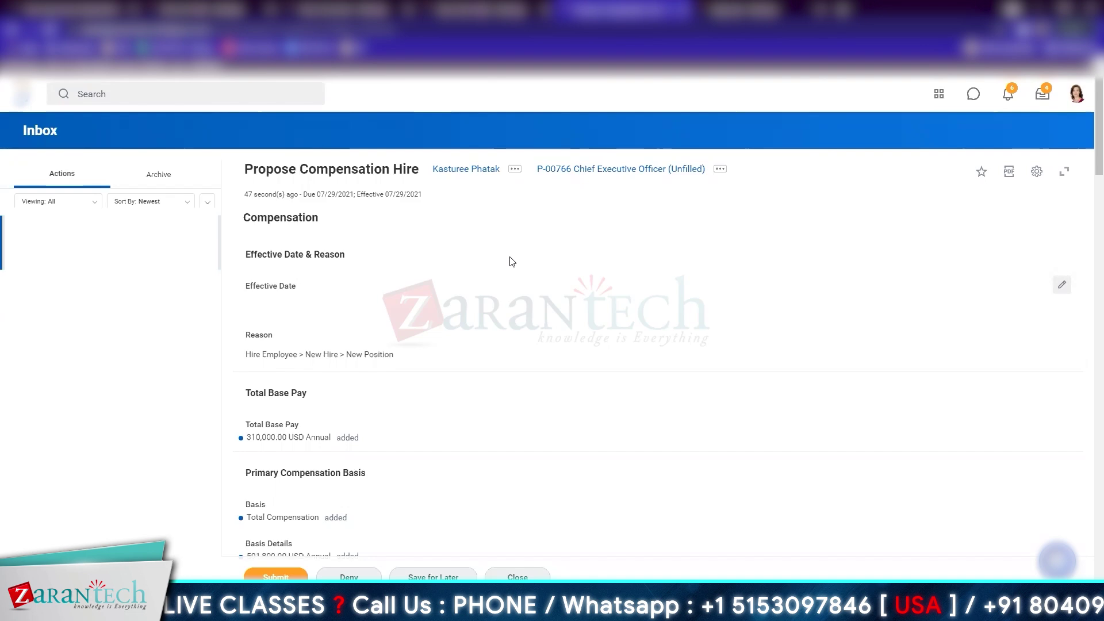
# Open the proposal's Guidelines for editing to show Executive package, Executive grade and USA (California) profile
pyautogui.scroll(-5, 510, 261)
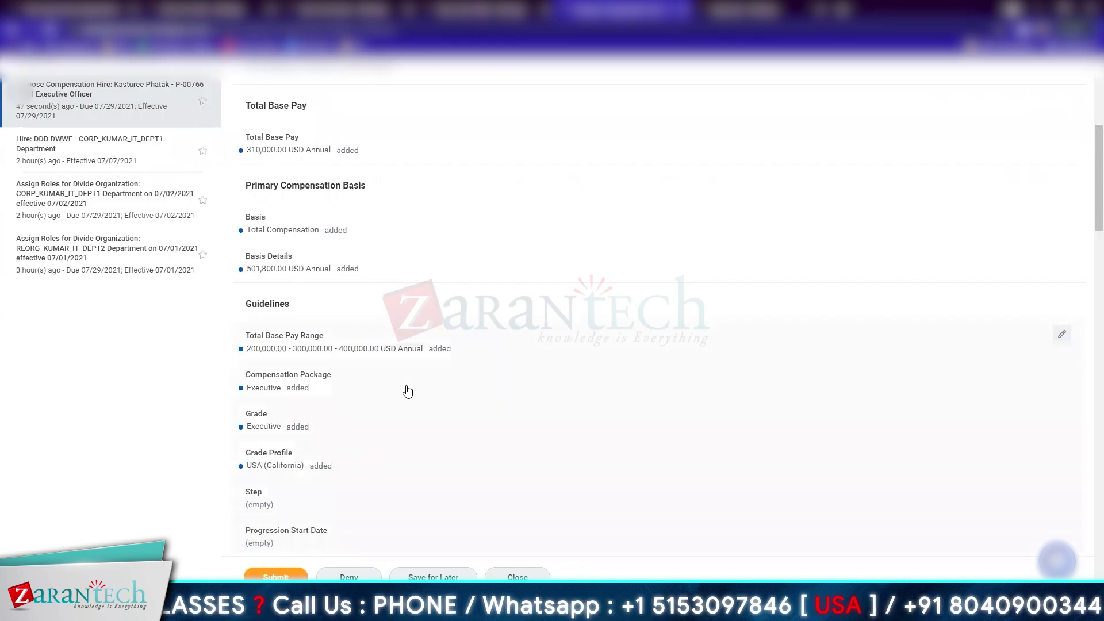
pyautogui.click(539, 433)
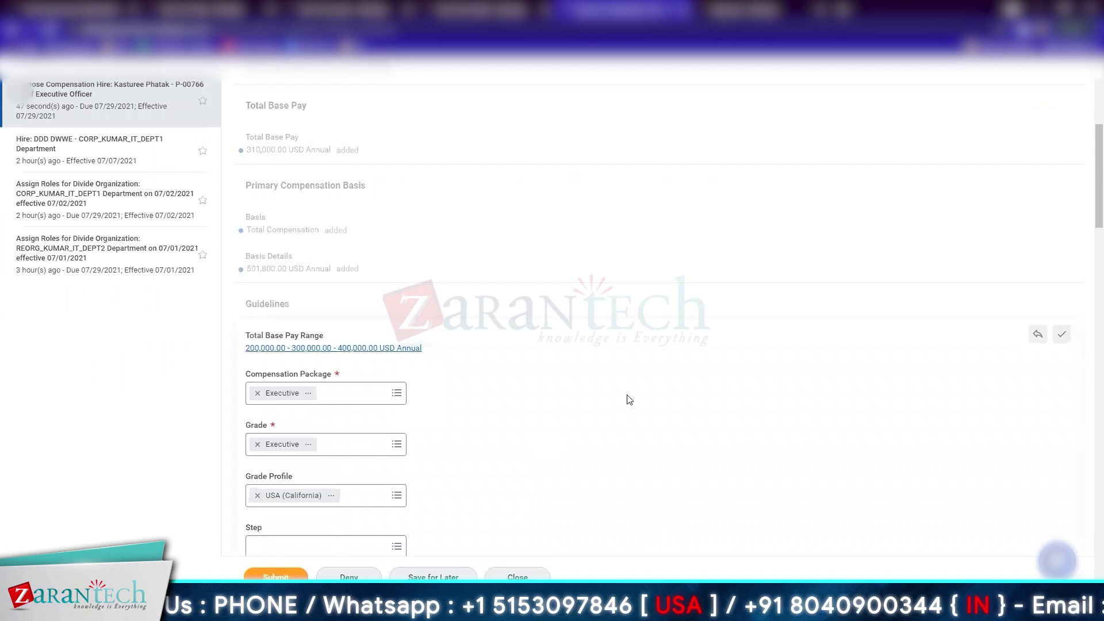
pyautogui.scroll(-3, 452, 356)
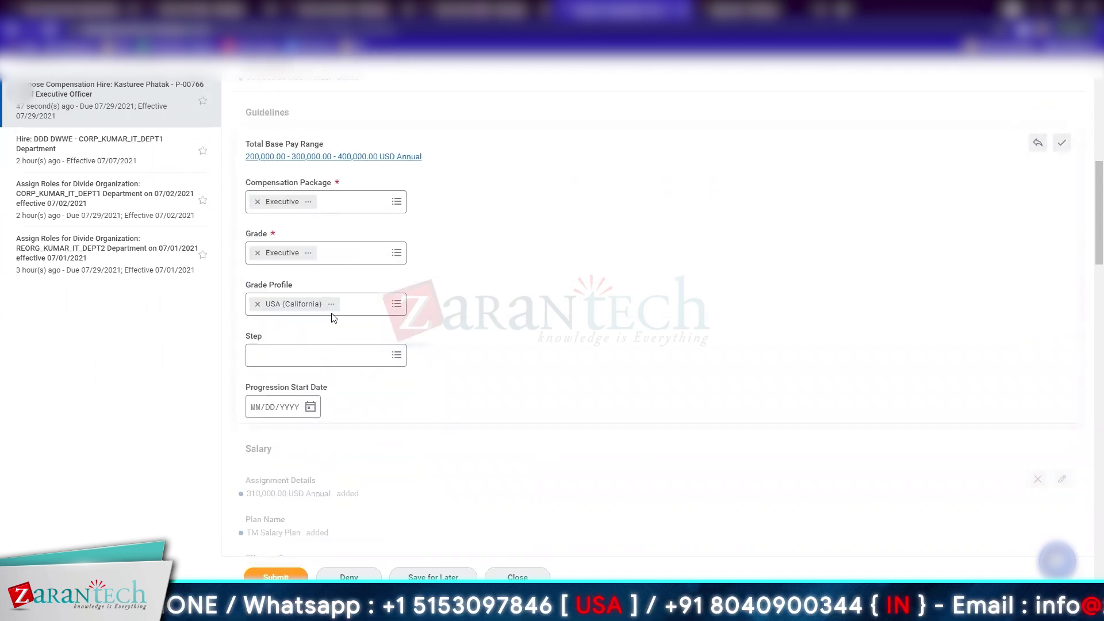